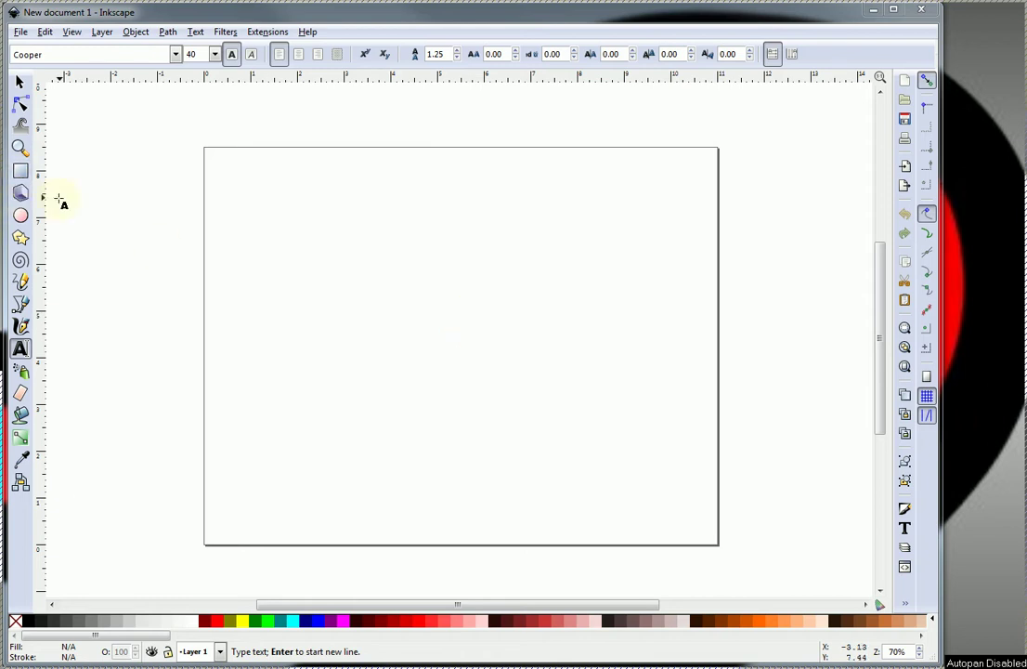
# Draw a rectangle across the middle of the page and remove its fill
pyautogui.click(20, 171)
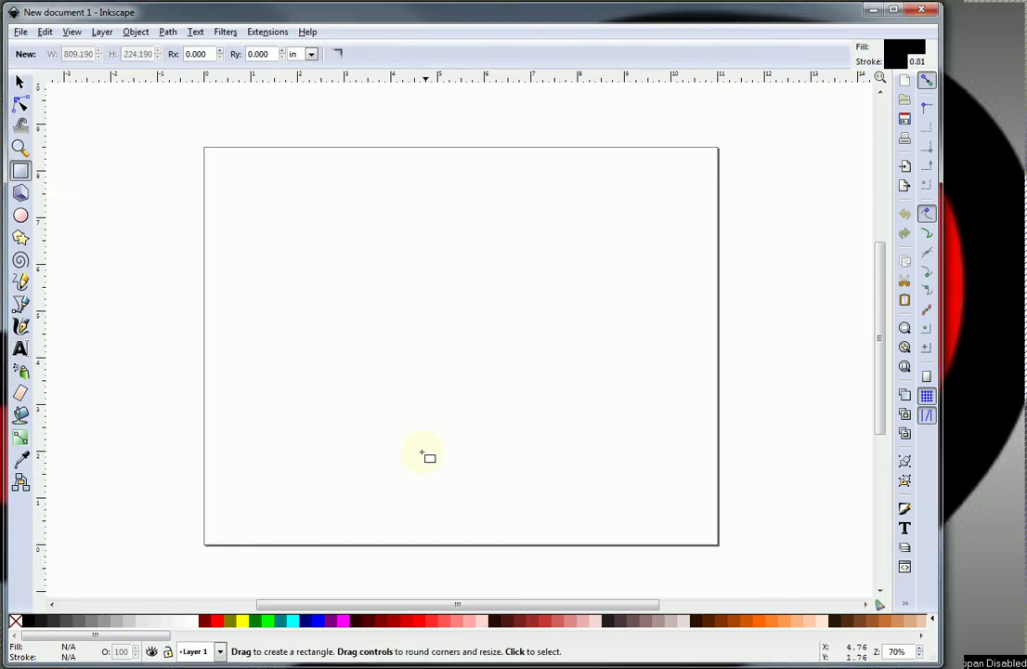
pyautogui.moveTo(257, 293); pyautogui.dragTo(650, 397)
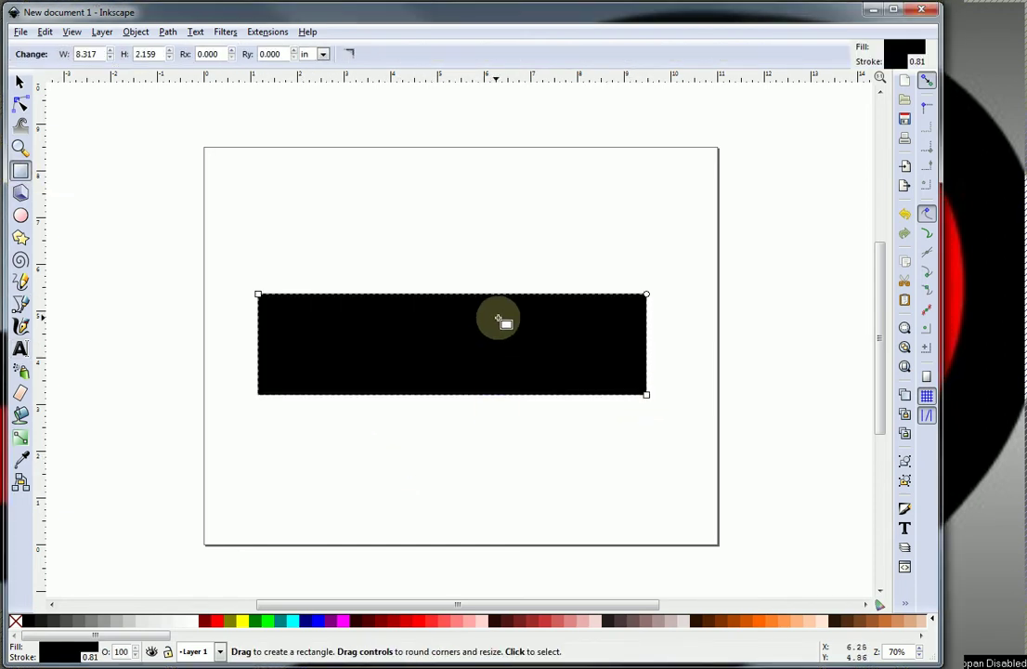
pyautogui.click(14, 622)
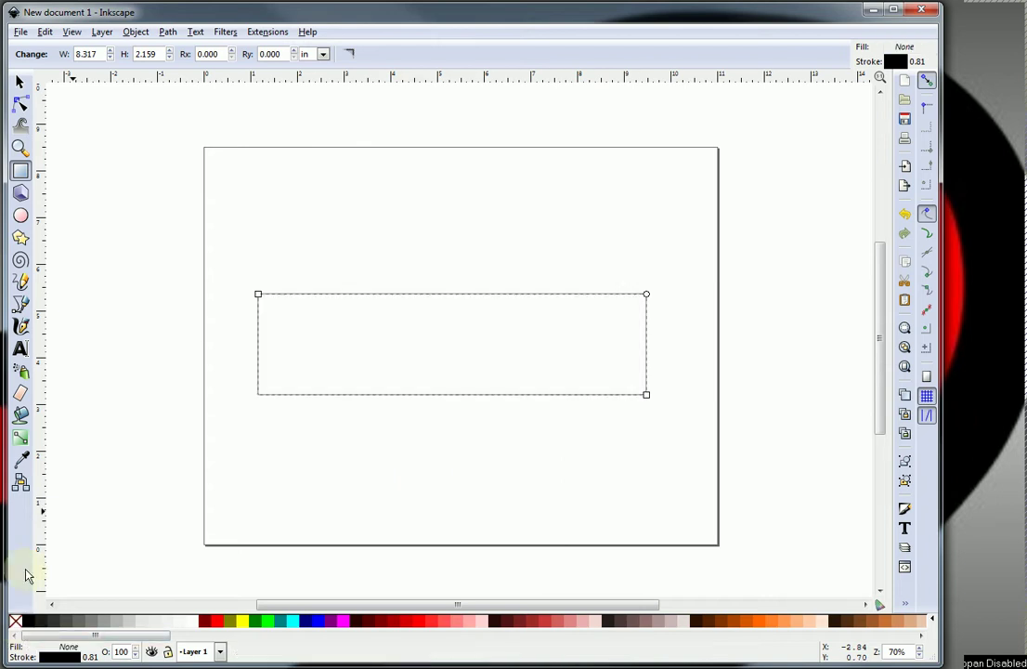
# Resize the rectangle to 9.000 by 2.500 inches
pyautogui.click(19, 81)
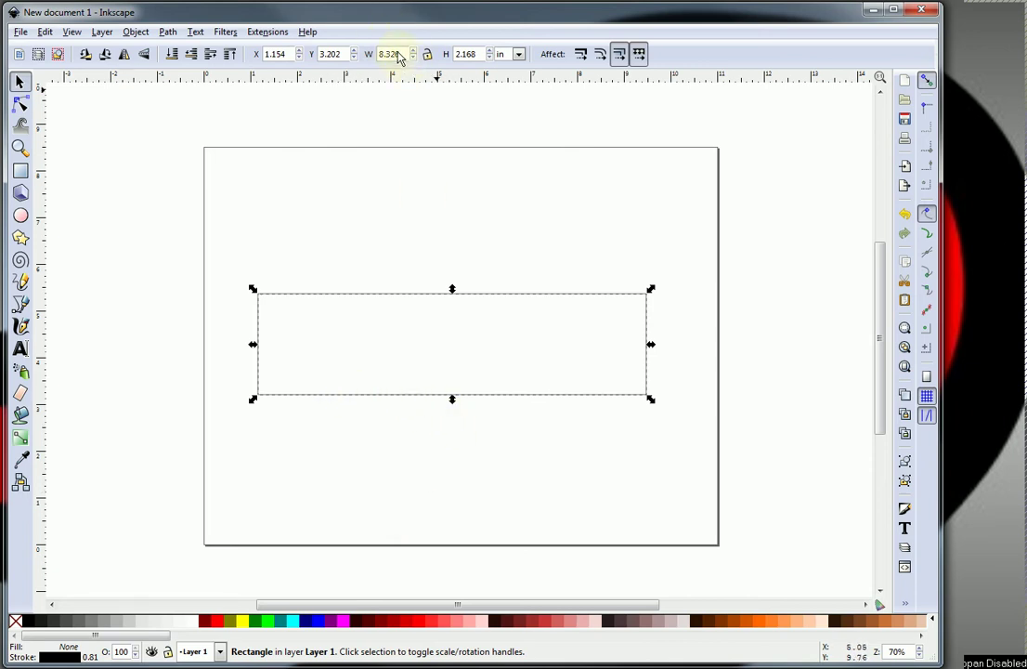
pyautogui.moveTo(403, 59); pyautogui.dragTo(388, 57)
pyautogui.write('9')
pyautogui.press('Return')
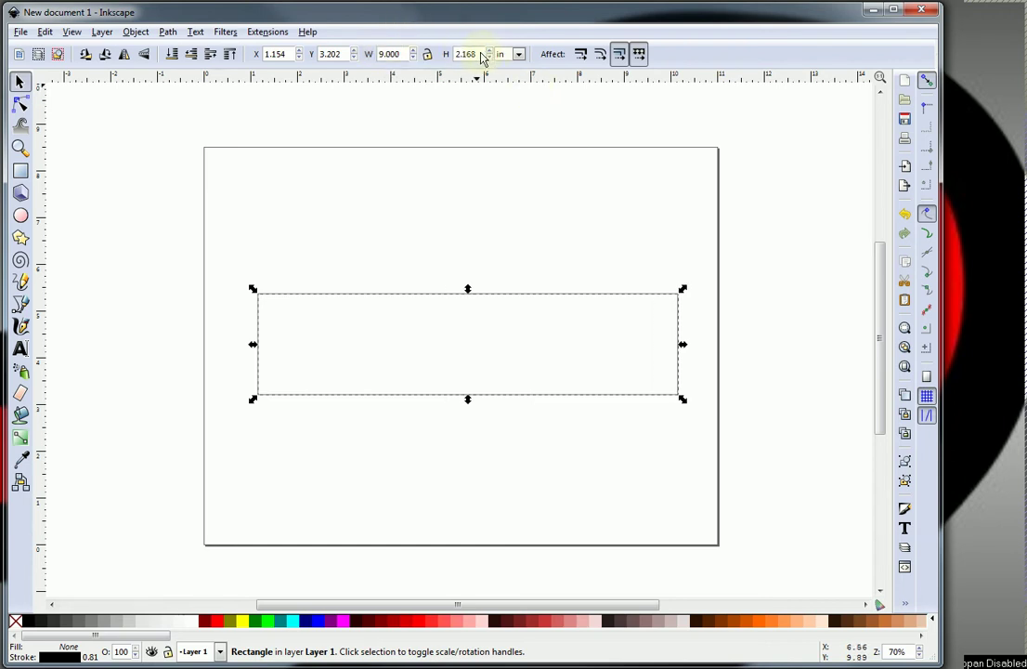
pyautogui.moveTo(476, 54); pyautogui.dragTo(446, 54)
pyautogui.write('2.5')
pyautogui.press('Return')
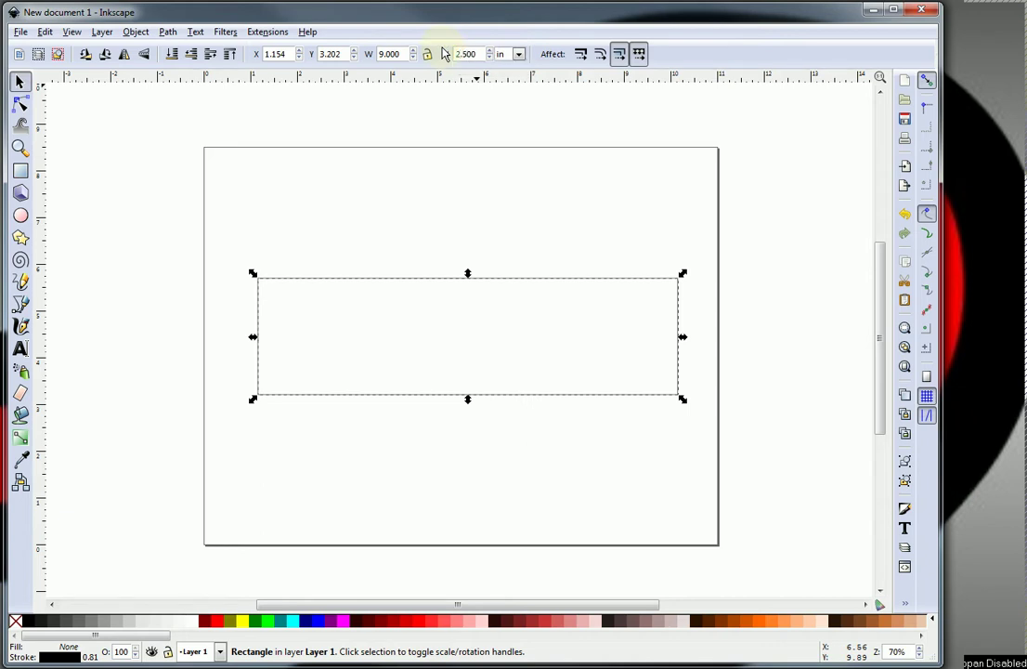
# Move the rectangle up toward the top of the page
pyautogui.click(638, 387)
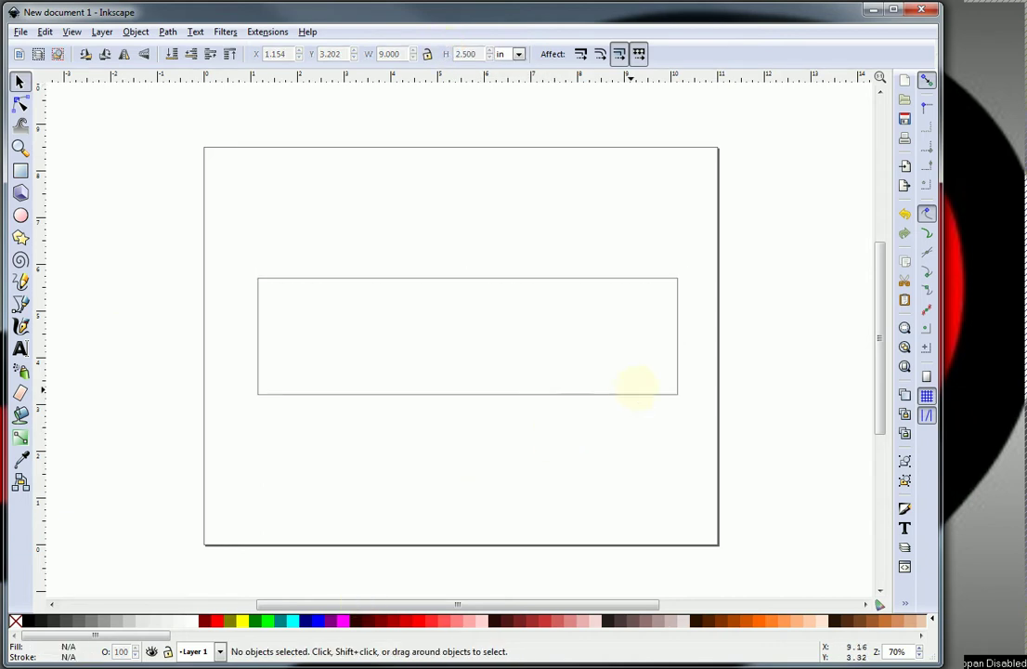
pyautogui.click(622, 395)
pyautogui.moveTo(623, 396); pyautogui.dragTo(614, 339)
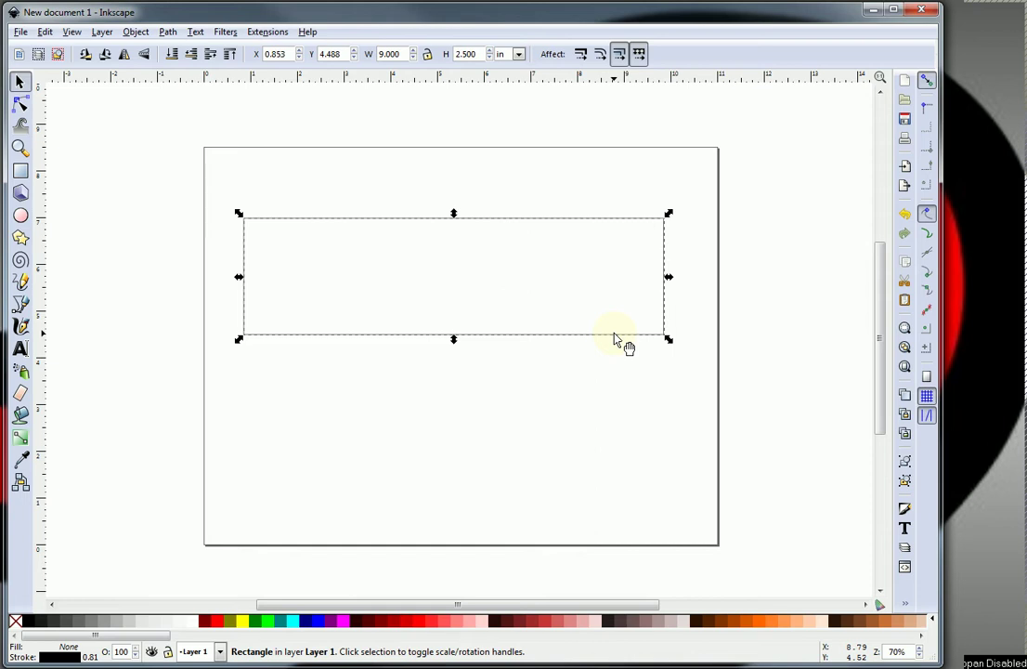
pyautogui.click(626, 415)
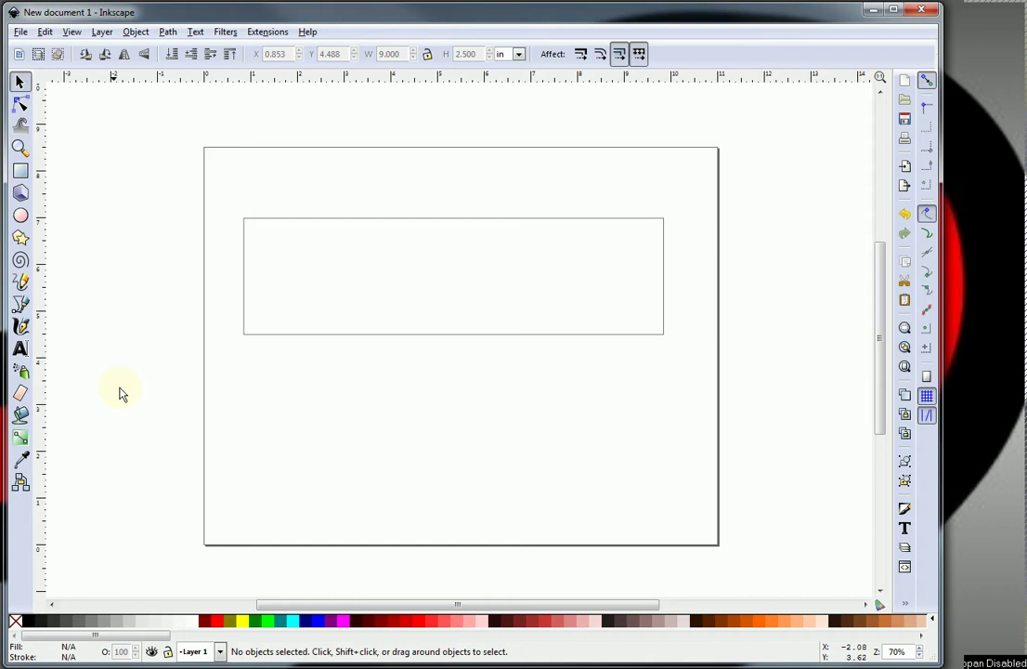
# Add 'Nig' text below the rectangle and scale it up several times
pyautogui.click(20, 350)
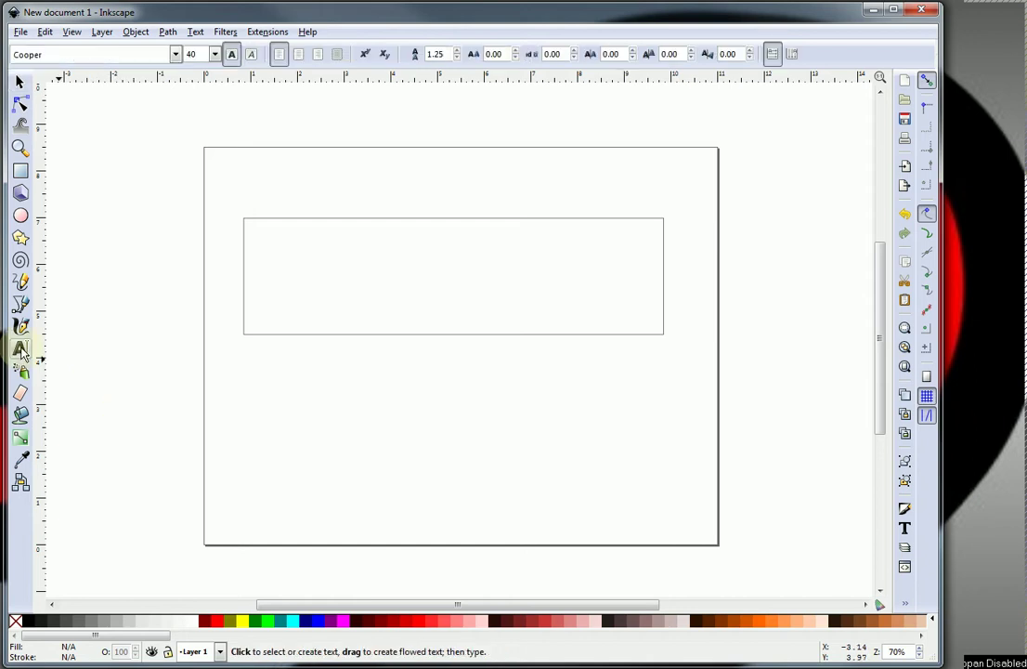
pyautogui.click(368, 428)
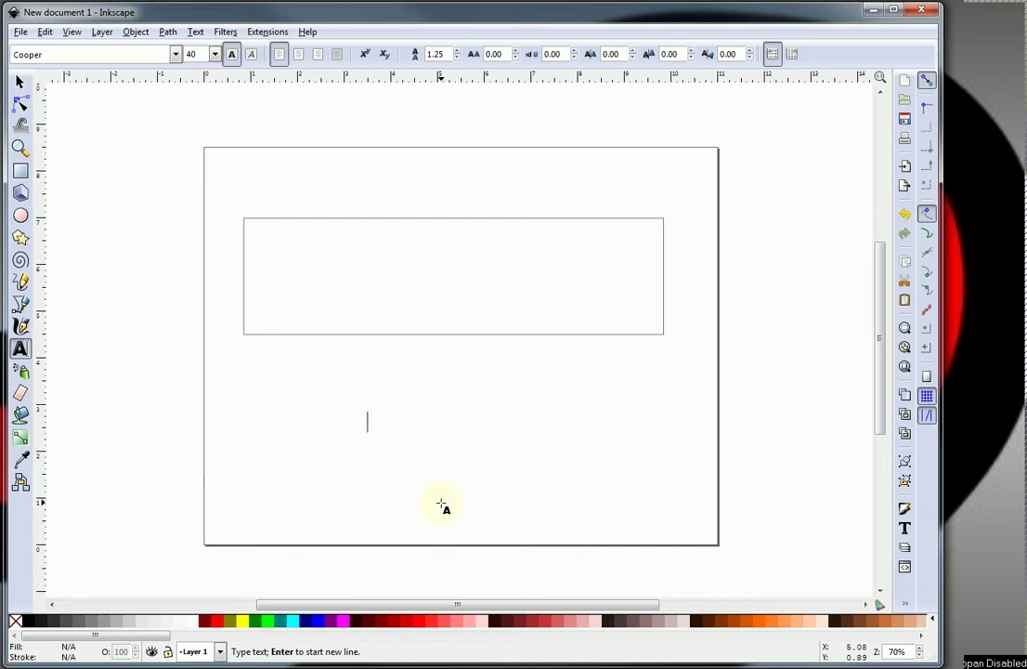
pyautogui.write('Nigel')
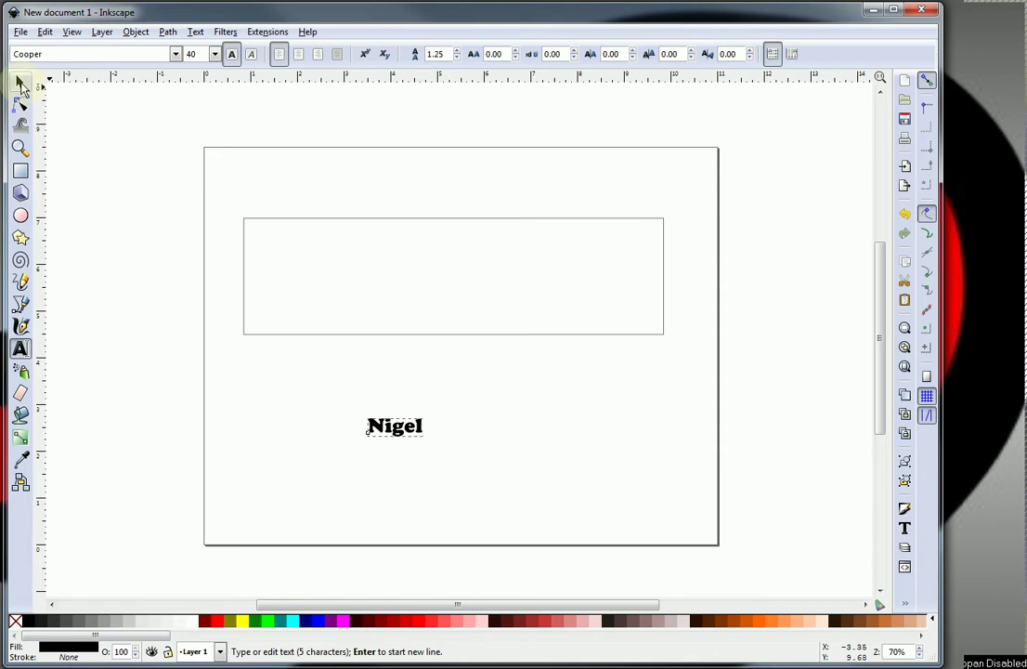
pyautogui.click(21, 84)
pyautogui.moveTo(427, 444); pyautogui.dragTo(543, 407)
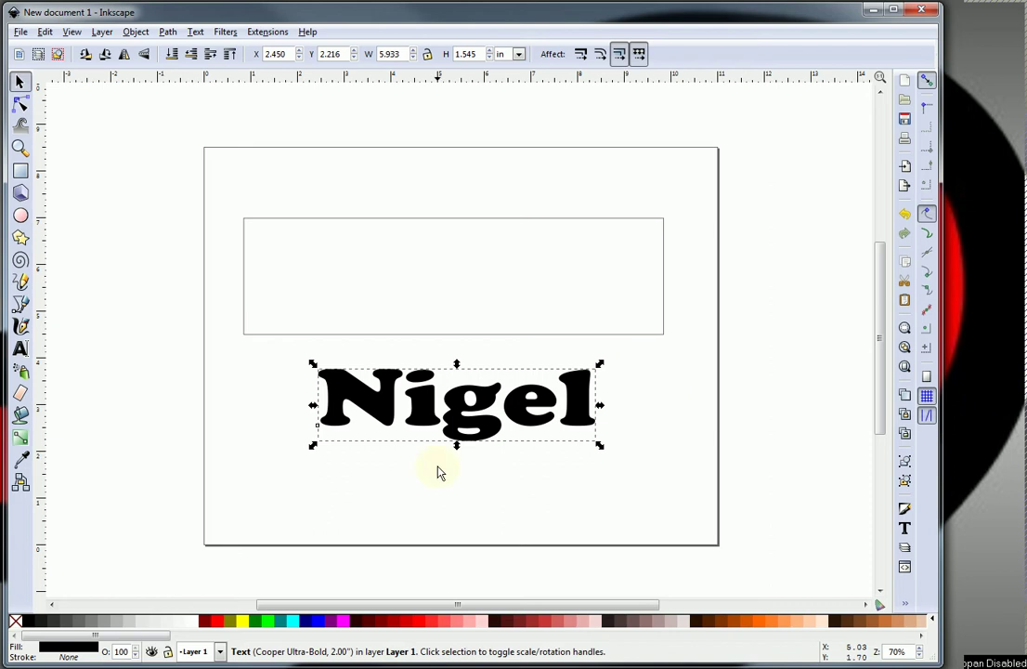
# Retype the text as NIGEL and move it into the plaque rectangle
pyautogui.doubleClick(535, 403)
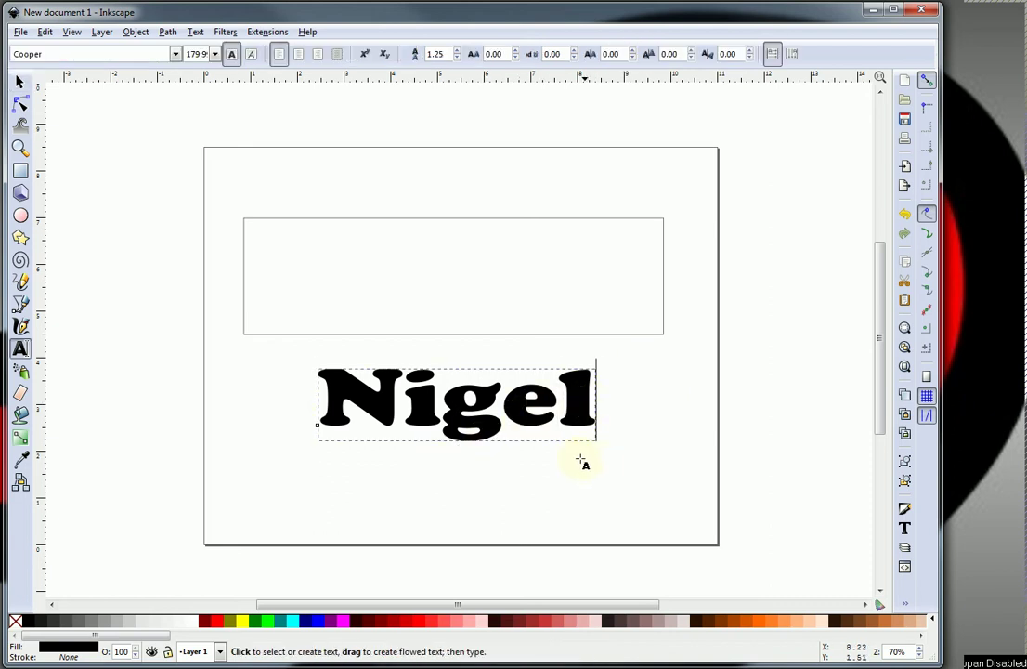
pyautogui.press('BackSpace')
pyautogui.press('BackSpace')
pyautogui.press('BackSpace')
pyautogui.press('BackSpace')
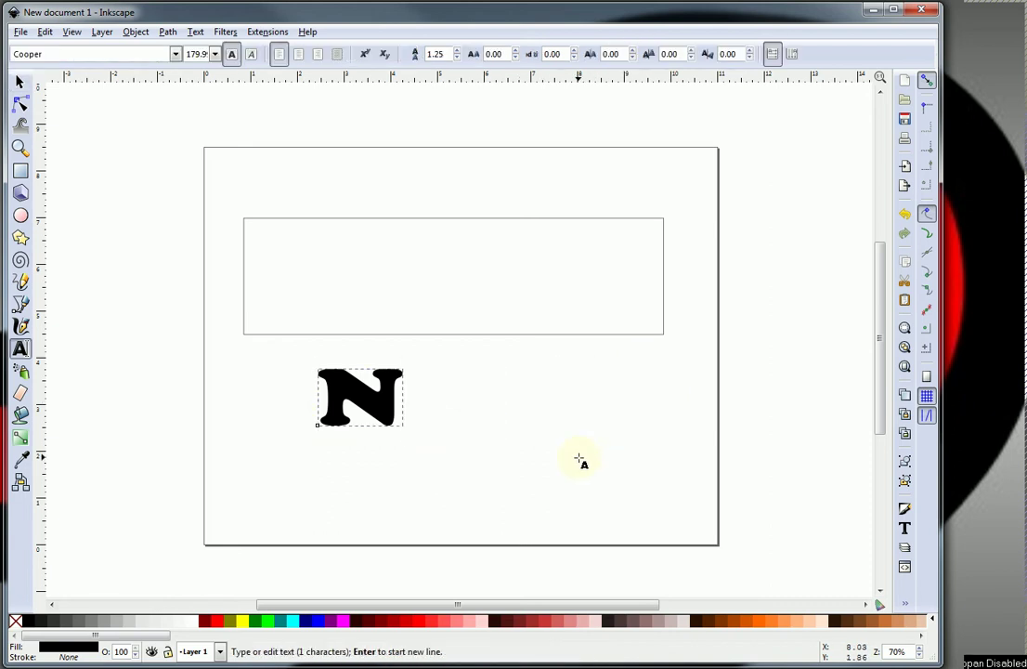
pyautogui.write('IGET')
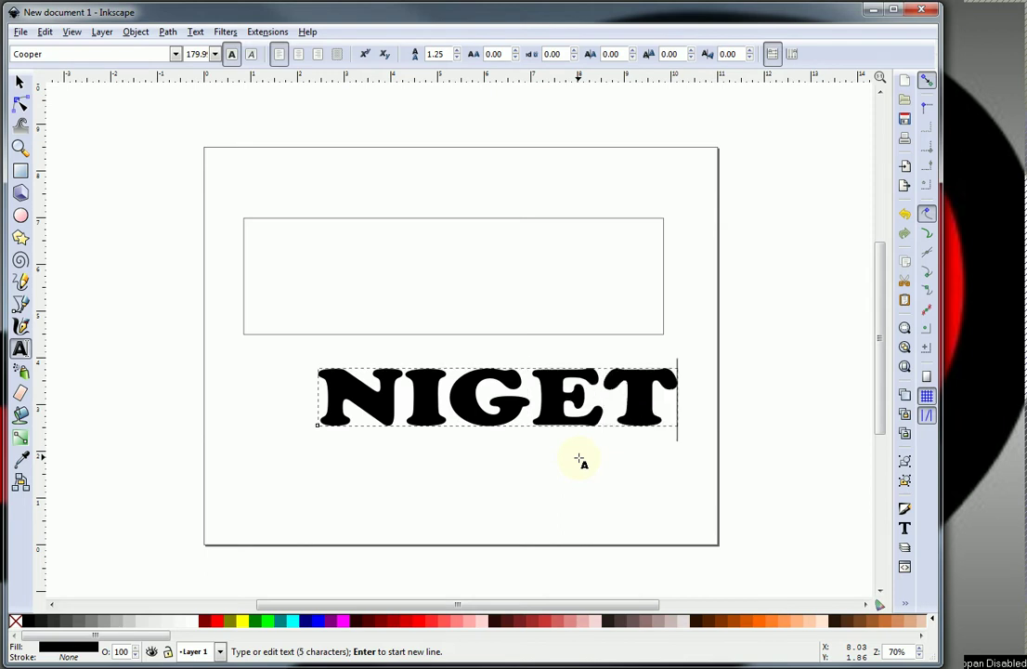
pyautogui.press('BackSpace')
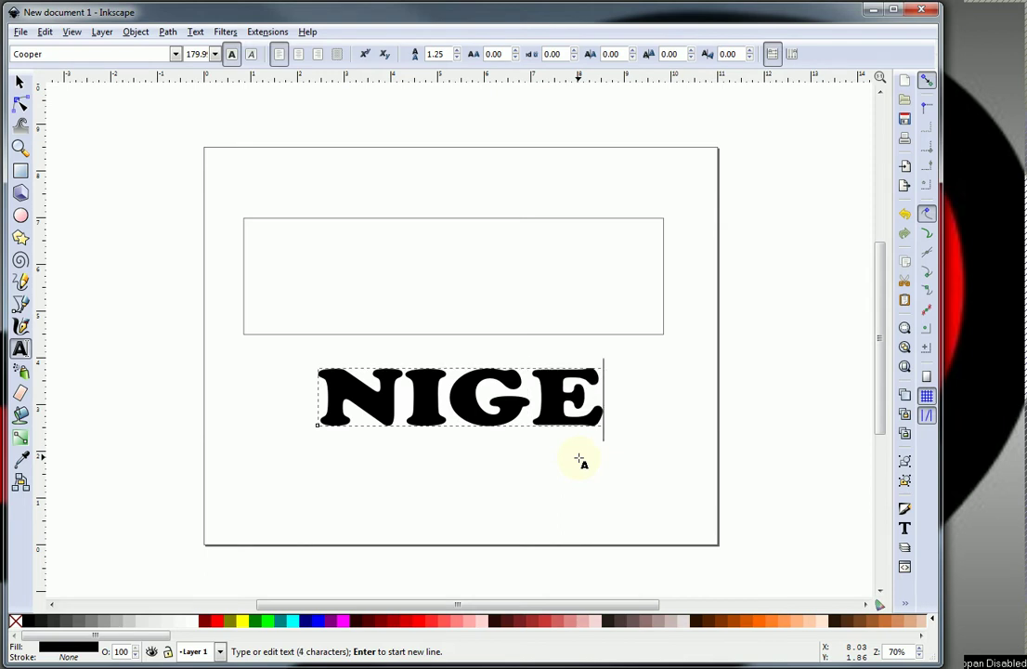
pyautogui.write('L')
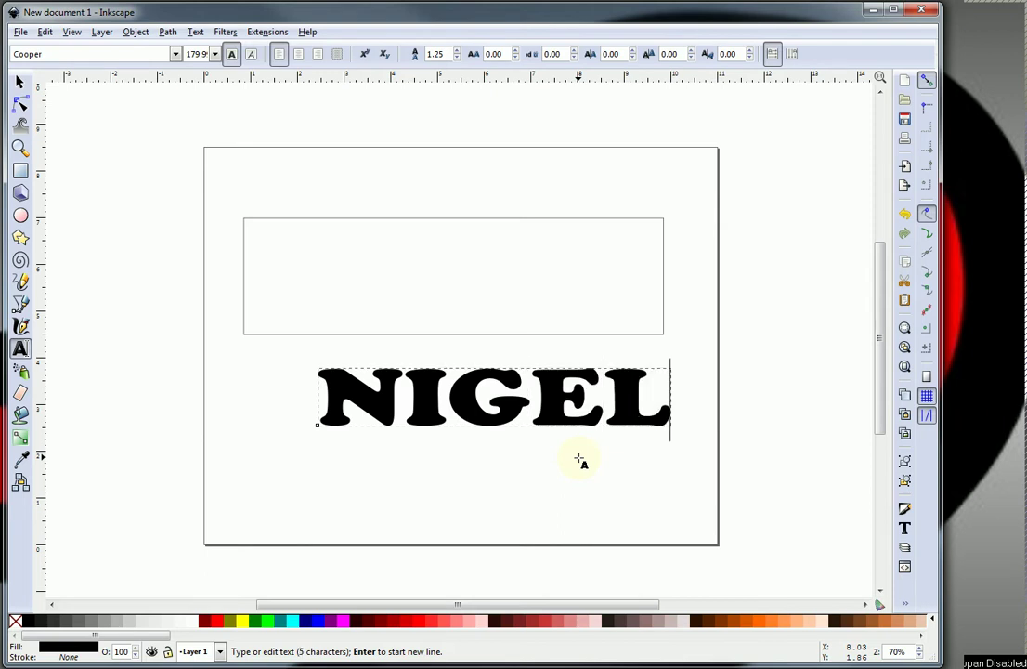
pyautogui.click(19, 83)
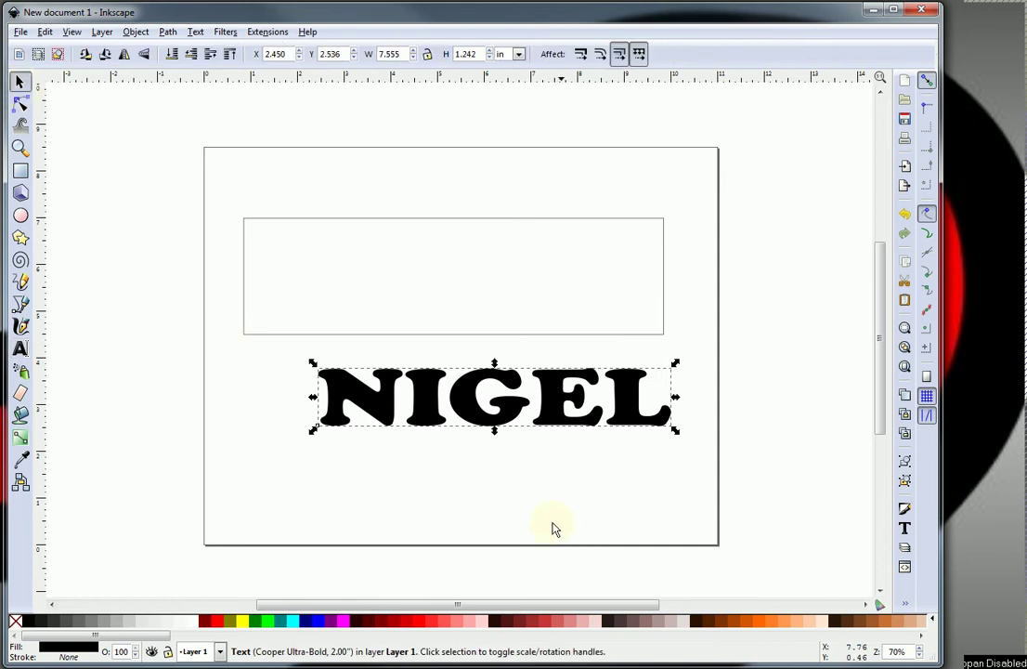
pyautogui.moveTo(539, 416); pyautogui.dragTo(502, 283)
# Turn on bounding-box snapping and centre NIGEL horizontally in the plaque
pyautogui.click(493, 504)
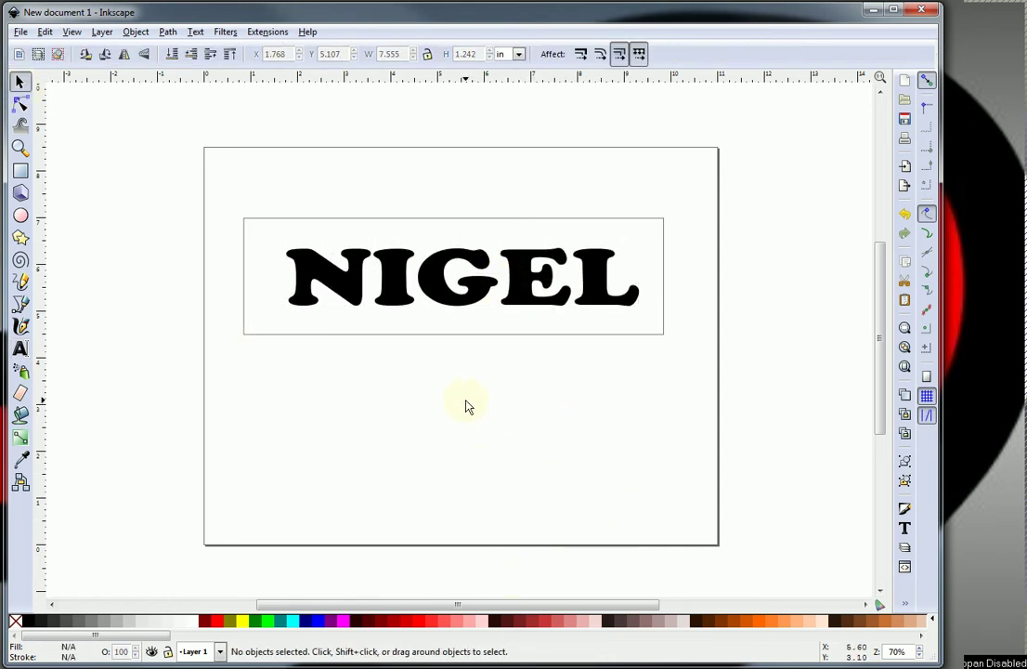
pyautogui.click(925, 109)
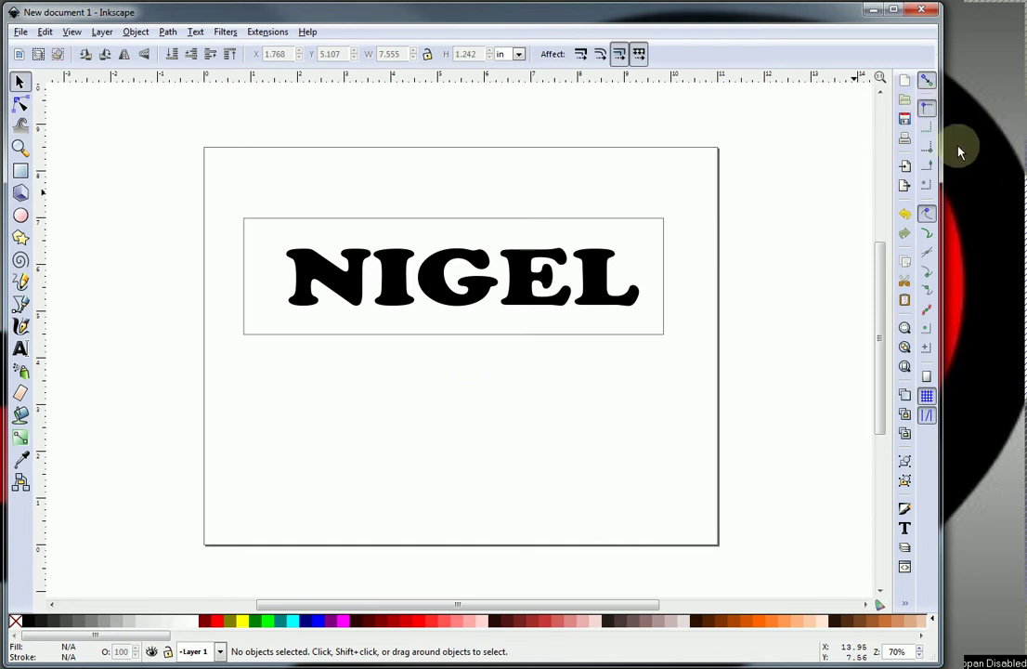
pyautogui.click(924, 188)
pyautogui.moveTo(513, 276)
pyautogui.mouseDown()
pyautogui.moveTo(534, 259)
pyautogui.moveTo(500, 270)
pyautogui.mouseUp()
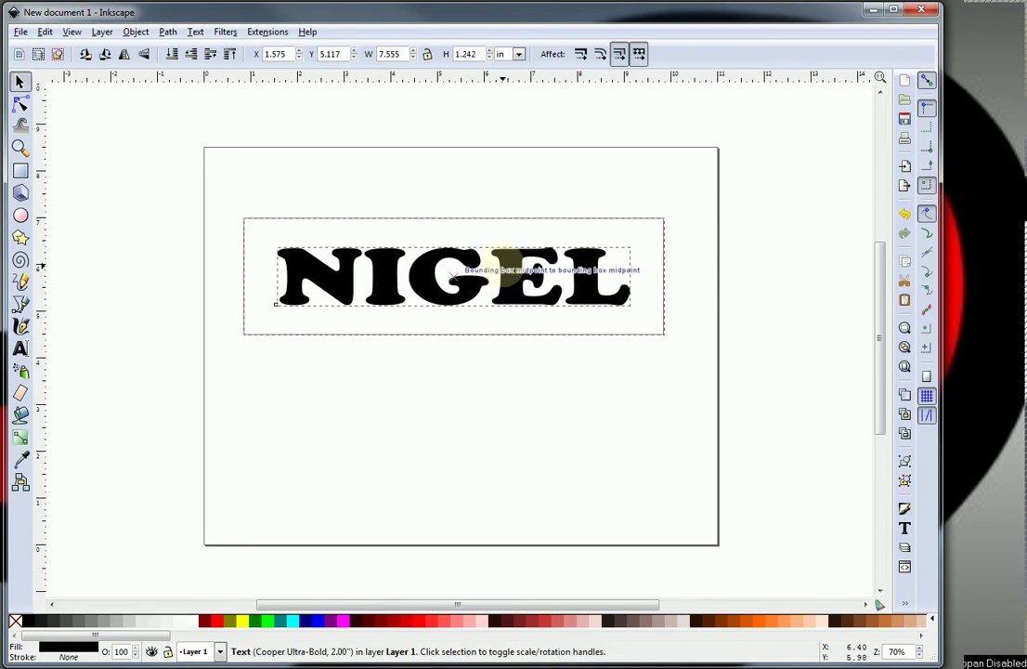
# Draw a small unfilled circle below the plaque
pyautogui.click(502, 427)
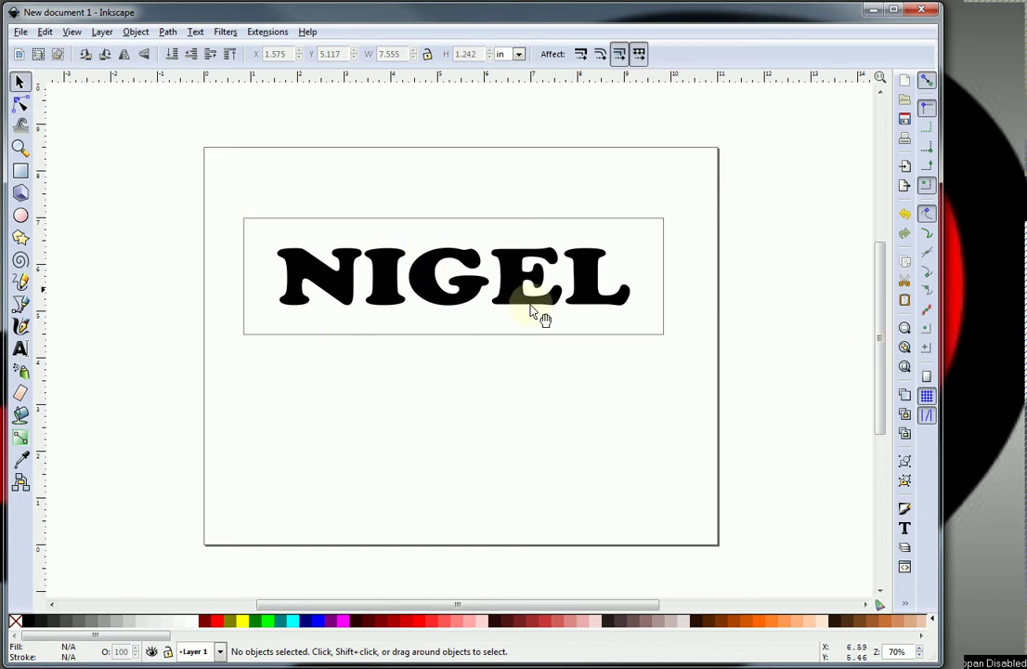
pyautogui.click(20, 215)
pyautogui.moveTo(289, 405); pyautogui.dragTo(342, 432)
# Lock proportions and resize the circle to 1.000 by 1.000 inches
pyautogui.click(19, 82)
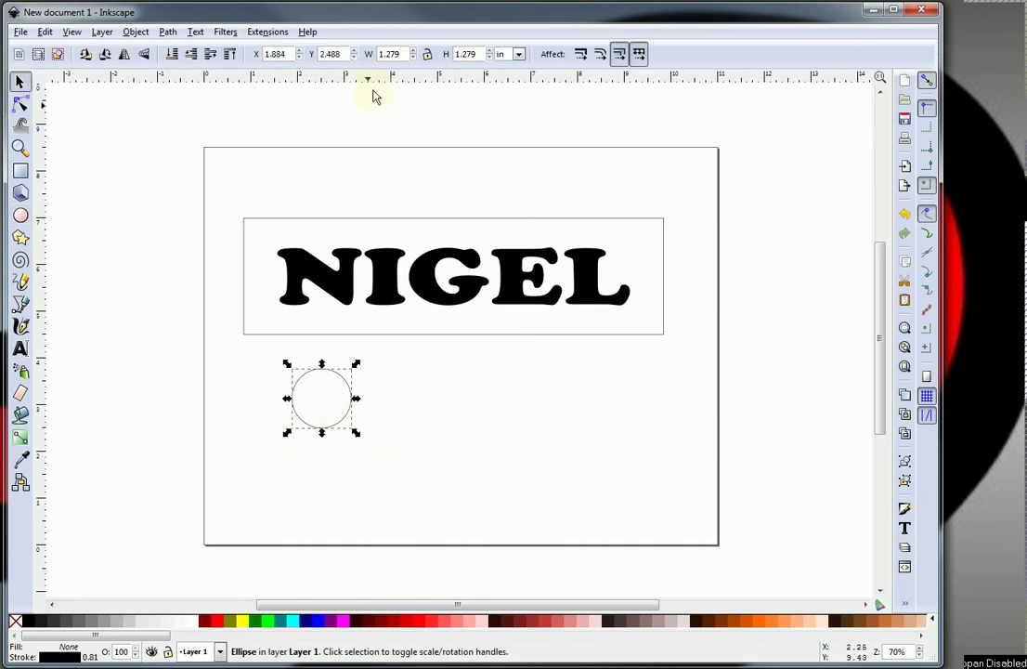
pyautogui.click(427, 54)
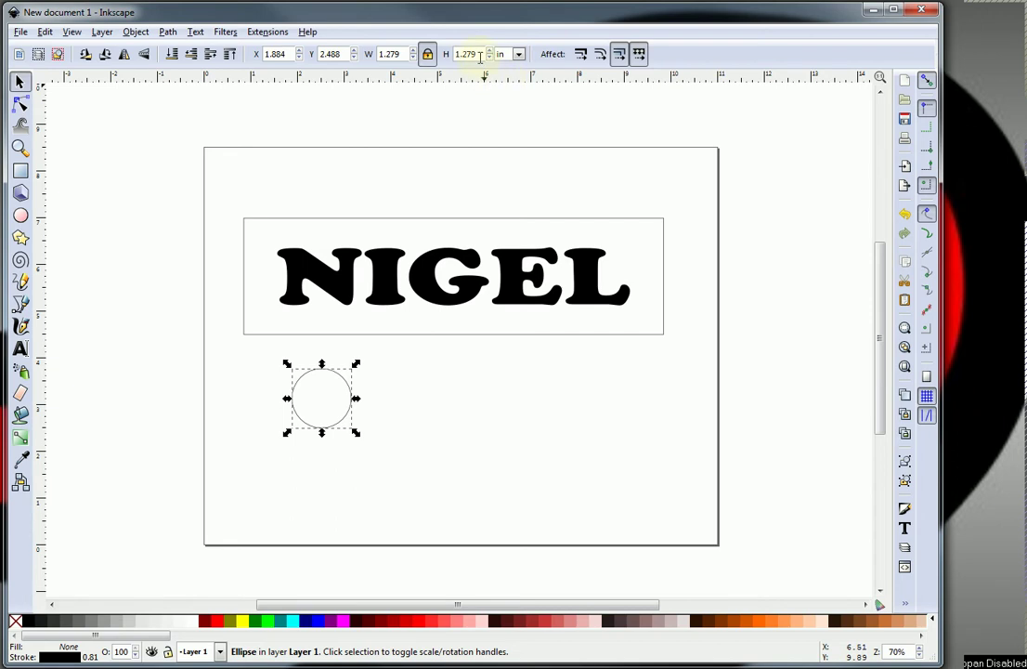
pyautogui.doubleClick(481, 55)
pyautogui.write('1')
pyautogui.press('Return')
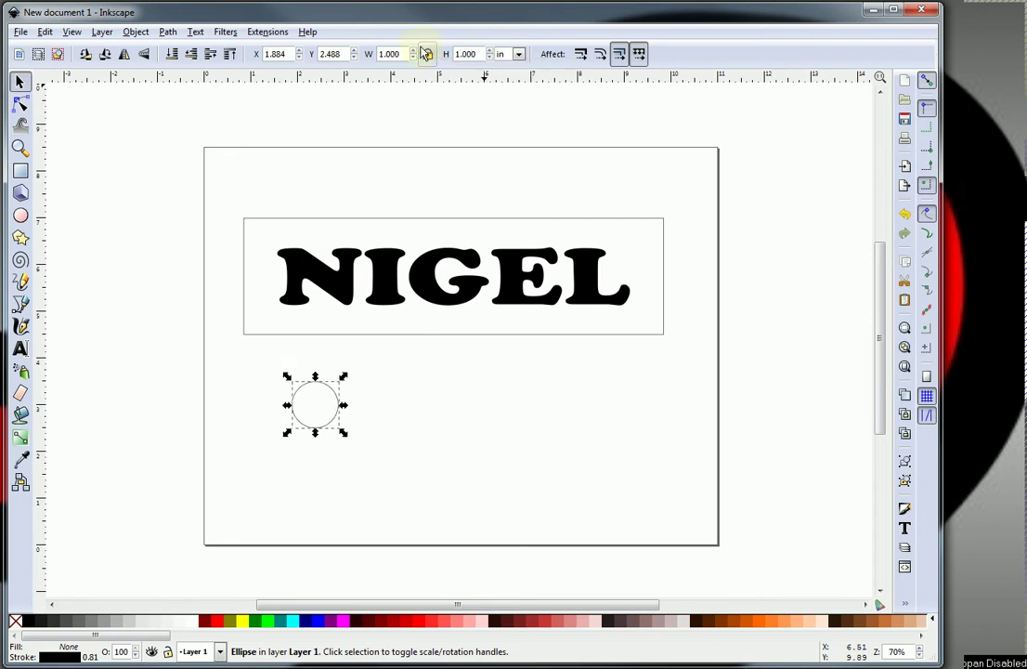
# Move the circle up to the plaque's top-left corner
pyautogui.click(546, 500)
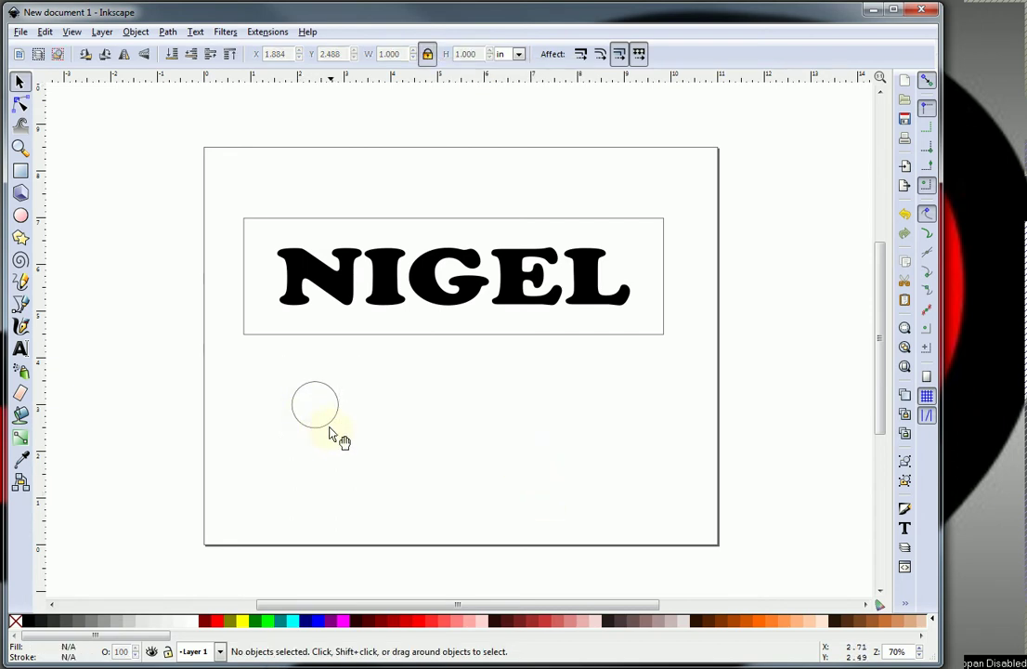
pyautogui.click(336, 433)
pyautogui.moveTo(336, 434); pyautogui.dragTo(252, 205)
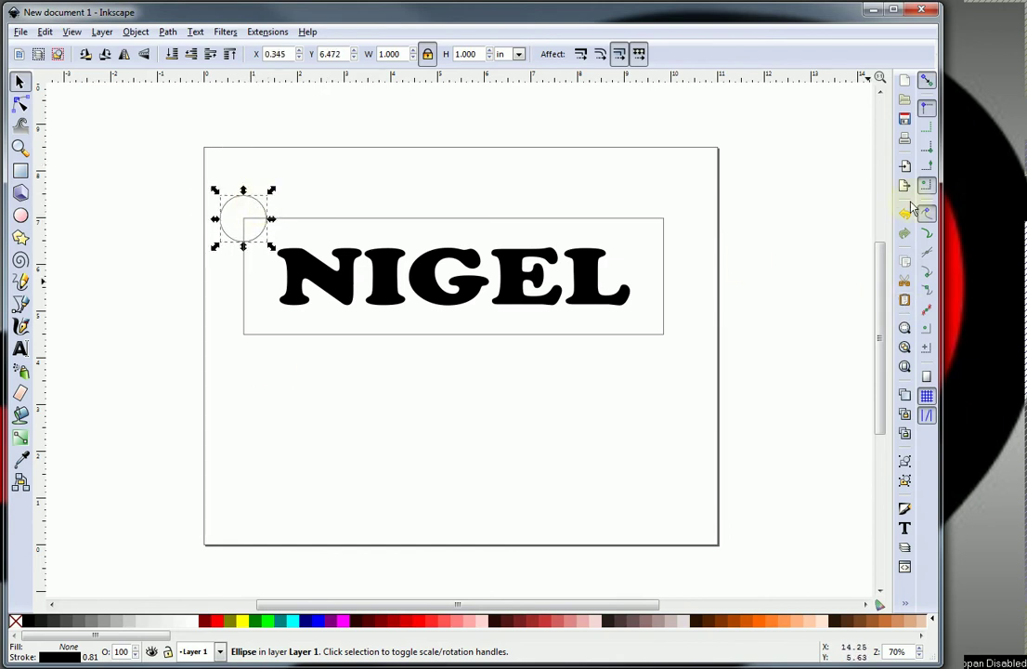
# Snap the circle onto the top-left corner and duplicate copies onto the other corners
pyautogui.click(930, 155)
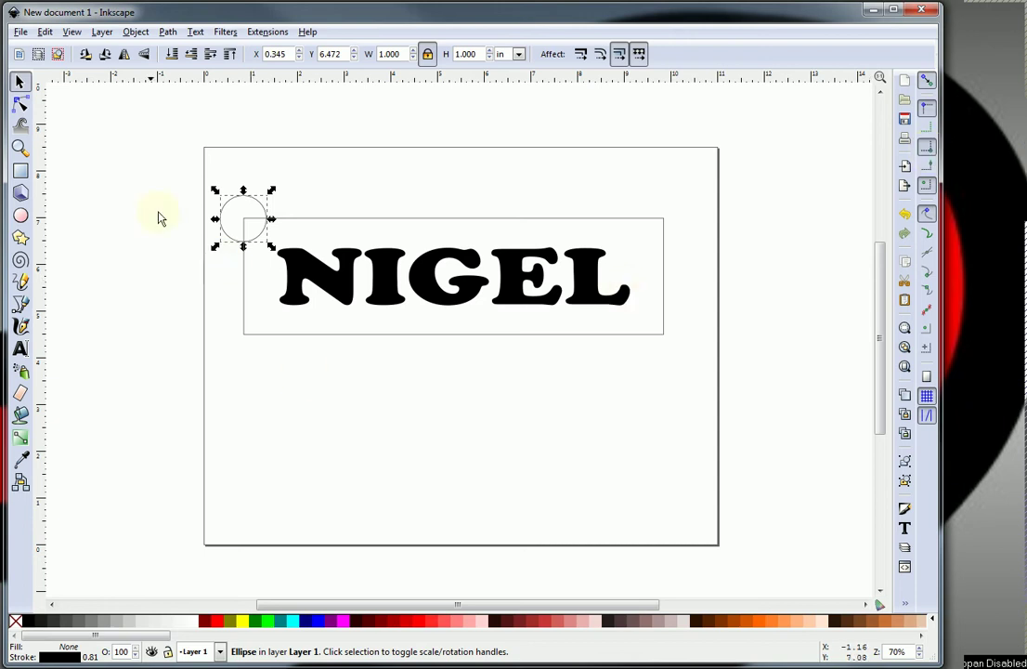
pyautogui.moveTo(243, 249)
pyautogui.mouseDown()
pyautogui.moveTo(239, 288)
pyautogui.moveTo(242, 254)
pyautogui.mouseUp()
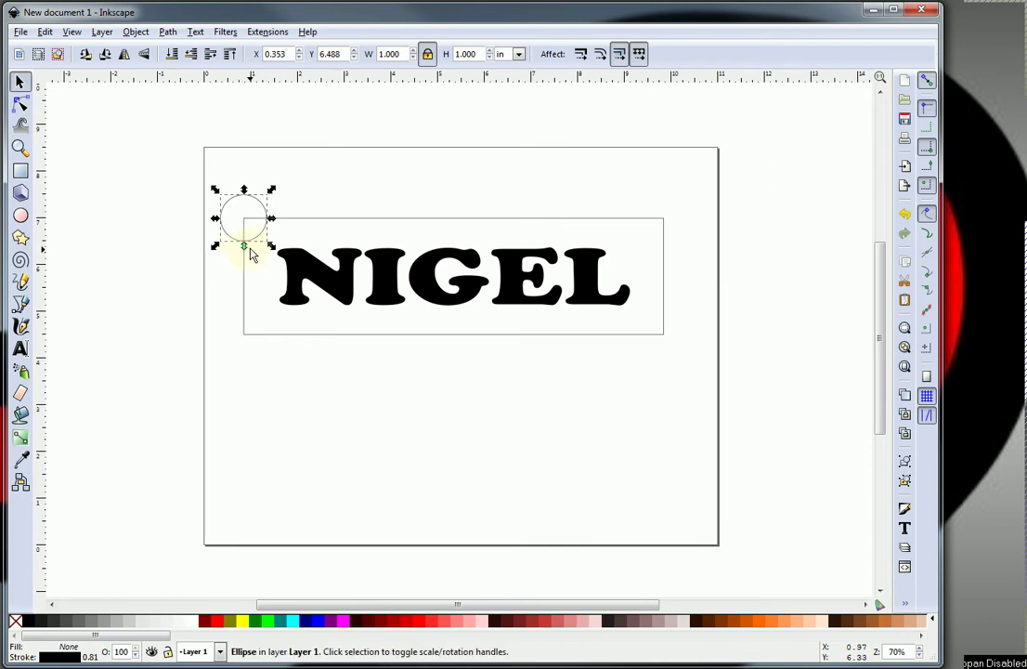
pyautogui.hotkey('ctrl', 'd')
pyautogui.moveTo(242, 242); pyautogui.dragTo(670, 390)
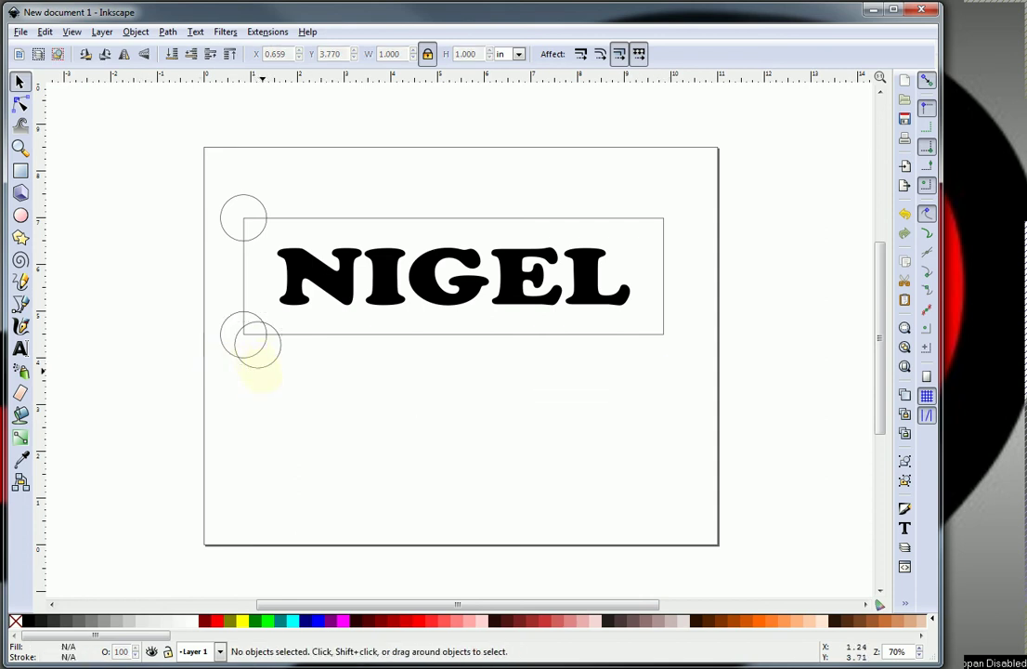
pyautogui.moveTo(272, 364); pyautogui.dragTo(675, 245)
# Shrink NIGEL to 7.067 by 0.892 inches and recentre it in the plaque
pyautogui.click(566, 441)
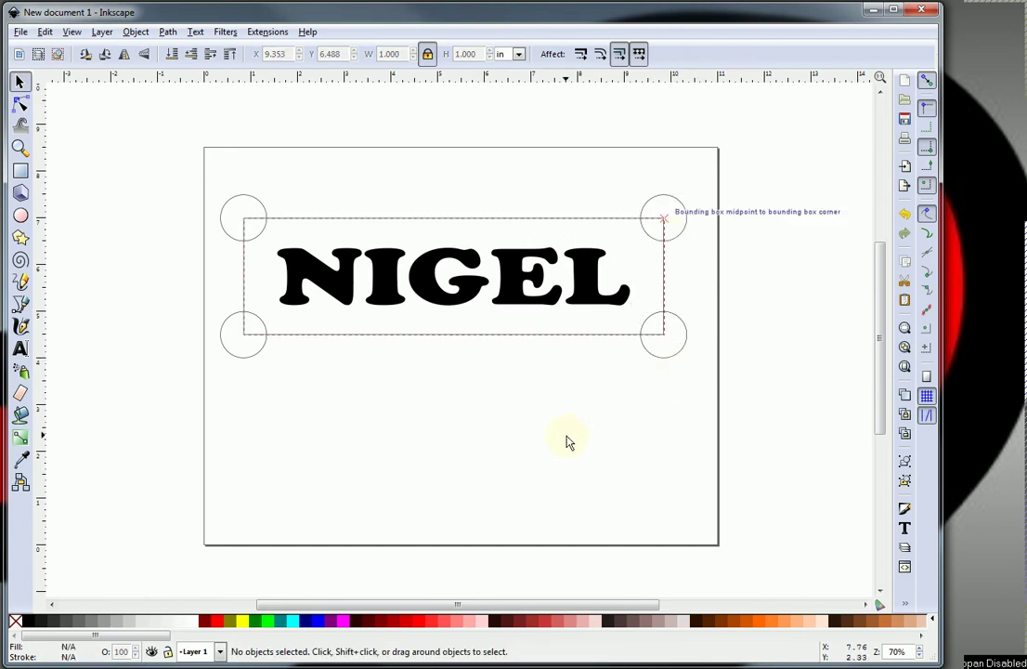
pyautogui.click(447, 294)
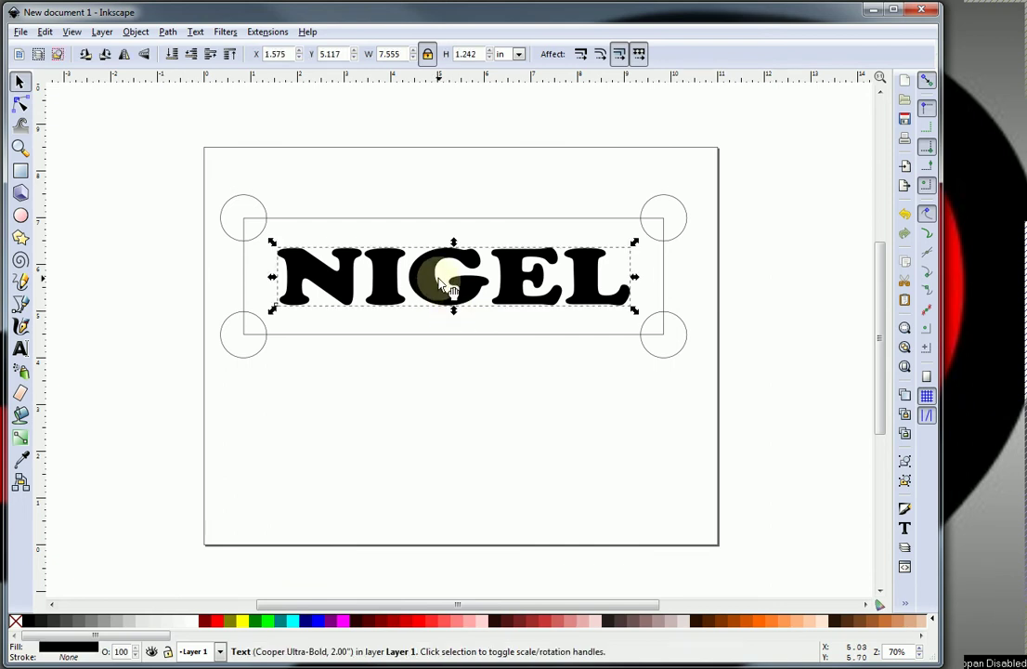
pyautogui.moveTo(272, 316); pyautogui.dragTo(296, 303)
pyautogui.moveTo(365, 275); pyautogui.dragTo(298, 278)
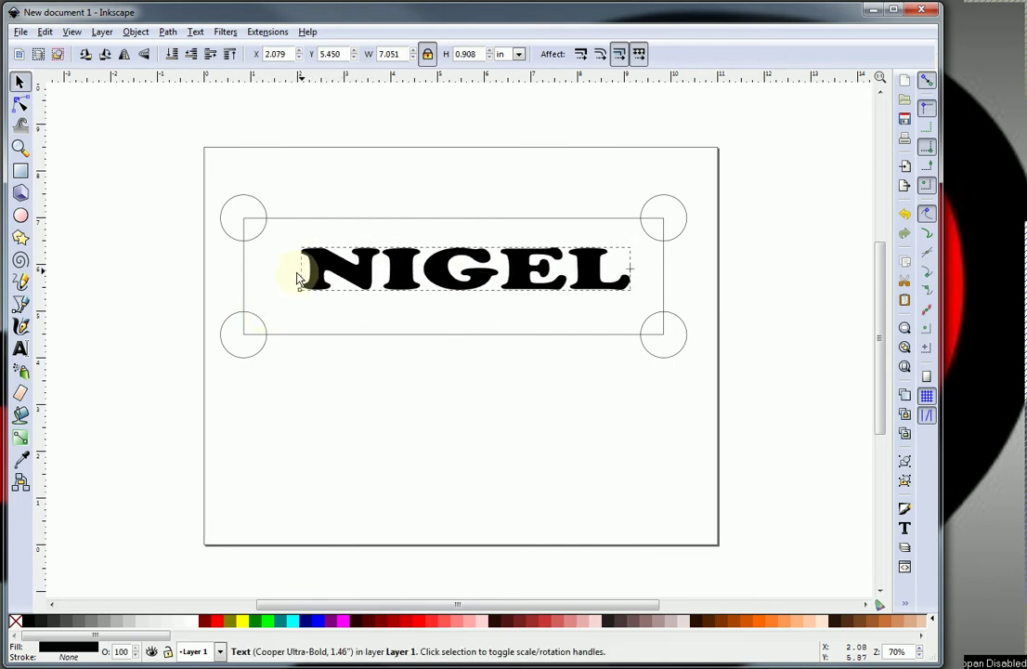
pyautogui.click(486, 254)
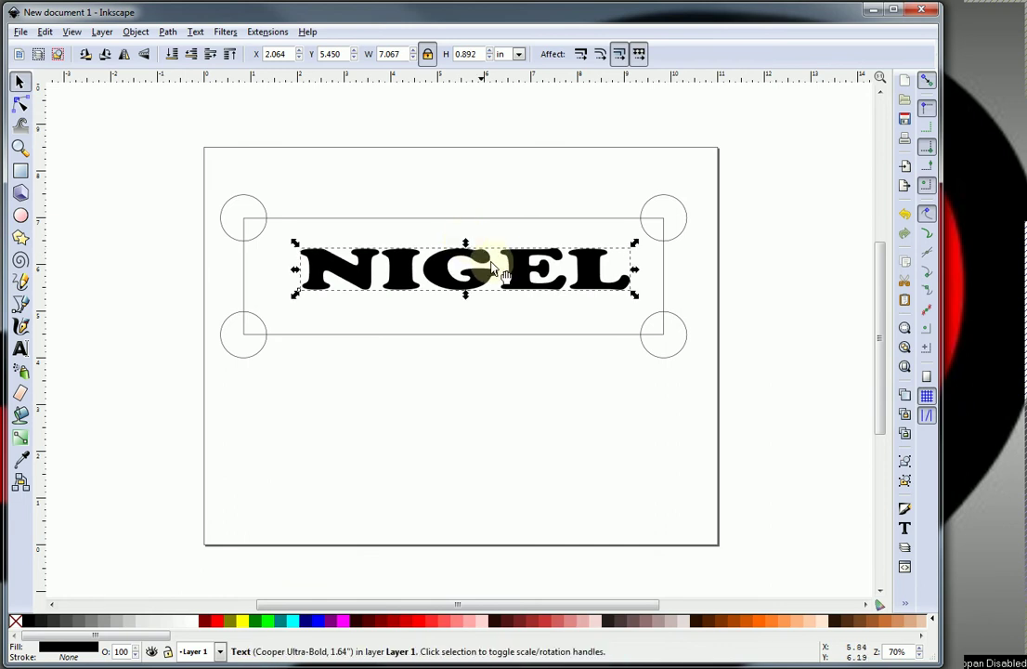
pyautogui.moveTo(493, 268)
pyautogui.mouseDown()
pyautogui.moveTo(500, 286)
pyautogui.moveTo(482, 276)
pyautogui.mouseUp()
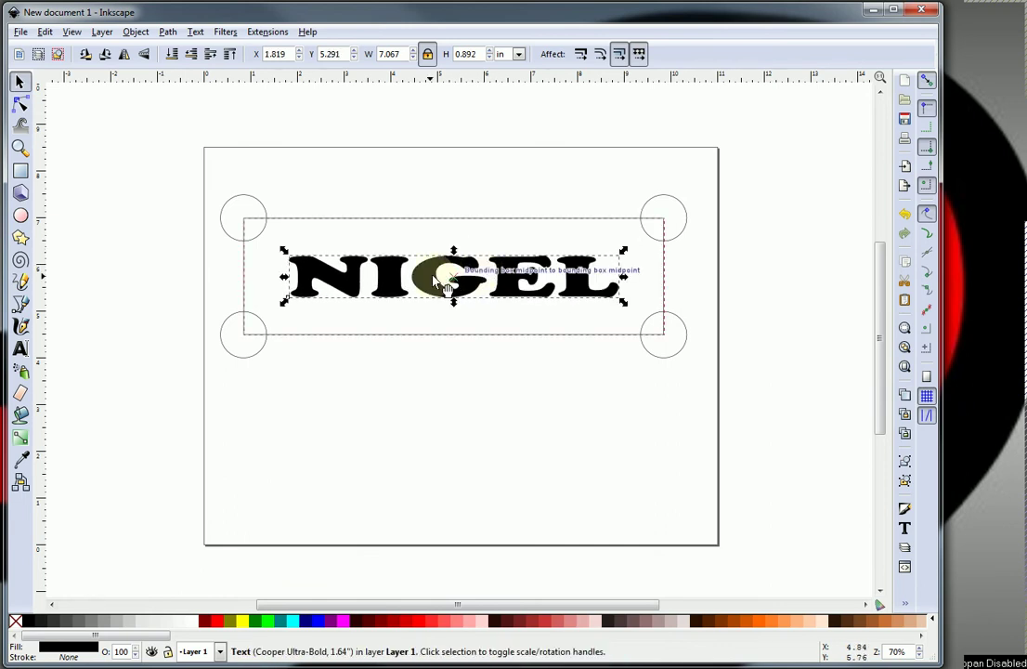
pyautogui.click(466, 420)
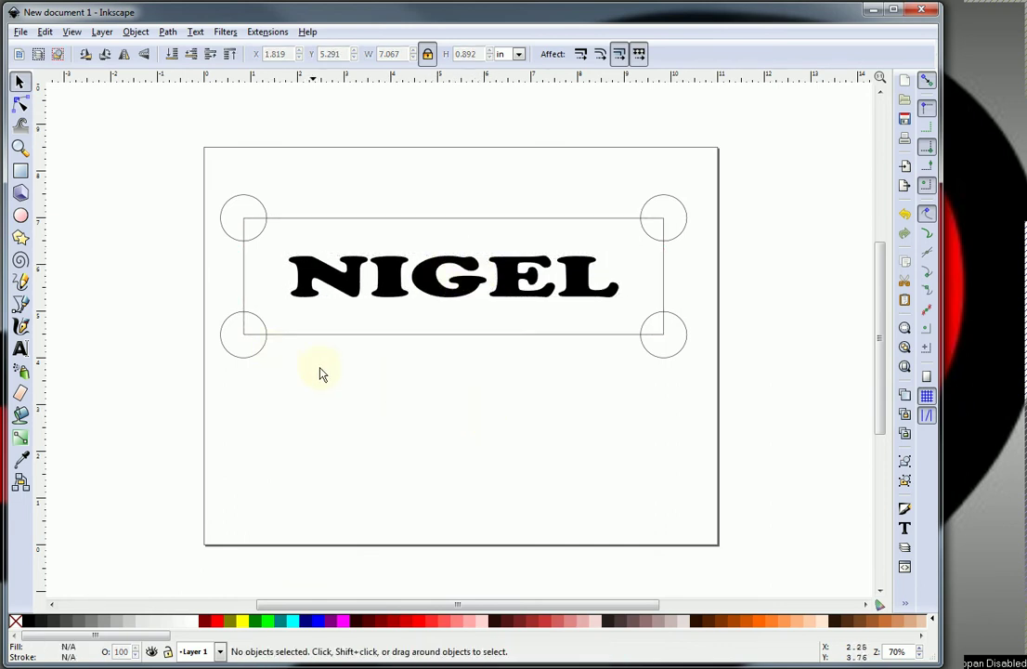
pyautogui.click(259, 240)
# Subtract the top-left circle from the plaque rectangle with Path Difference
pyautogui.press('shift')
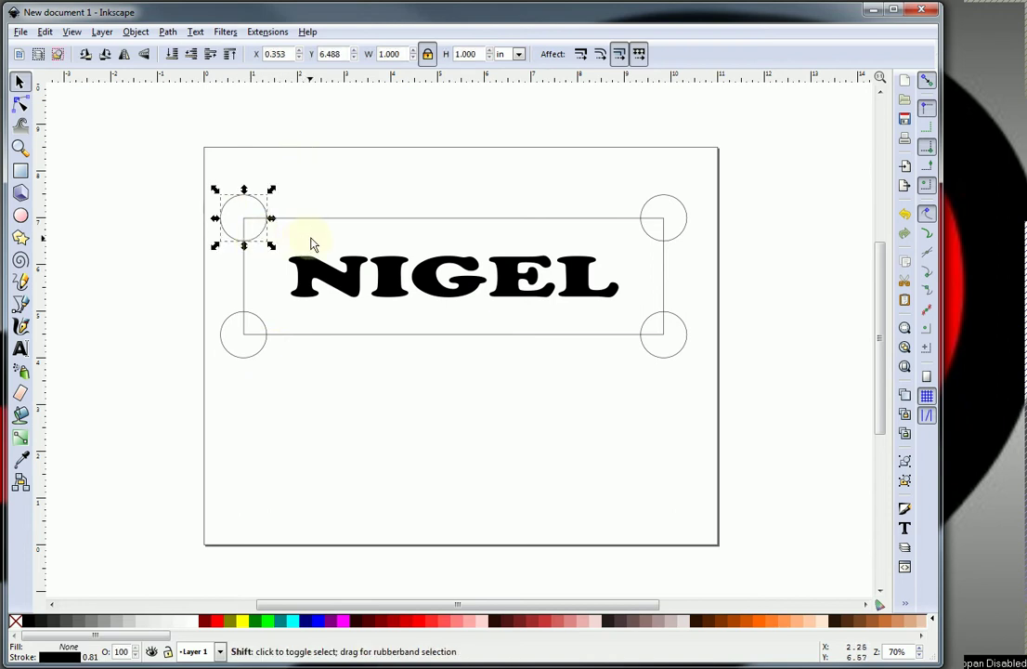
pyautogui.keyDown('shift'); pyautogui.click(330, 227); pyautogui.keyUp('shift')
pyautogui.press('r')
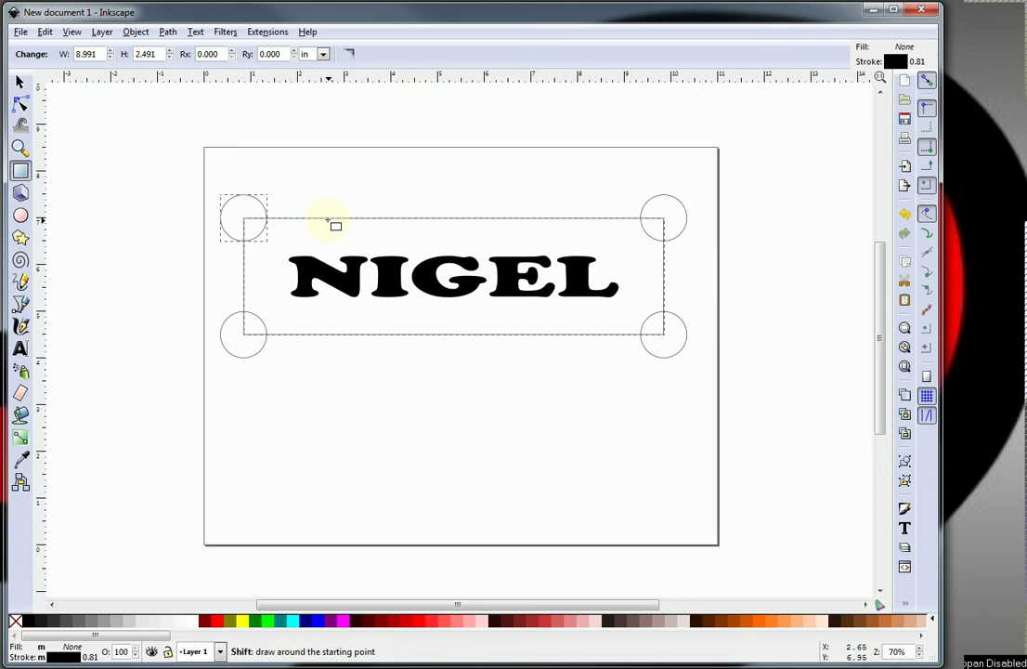
pyautogui.click(20, 82)
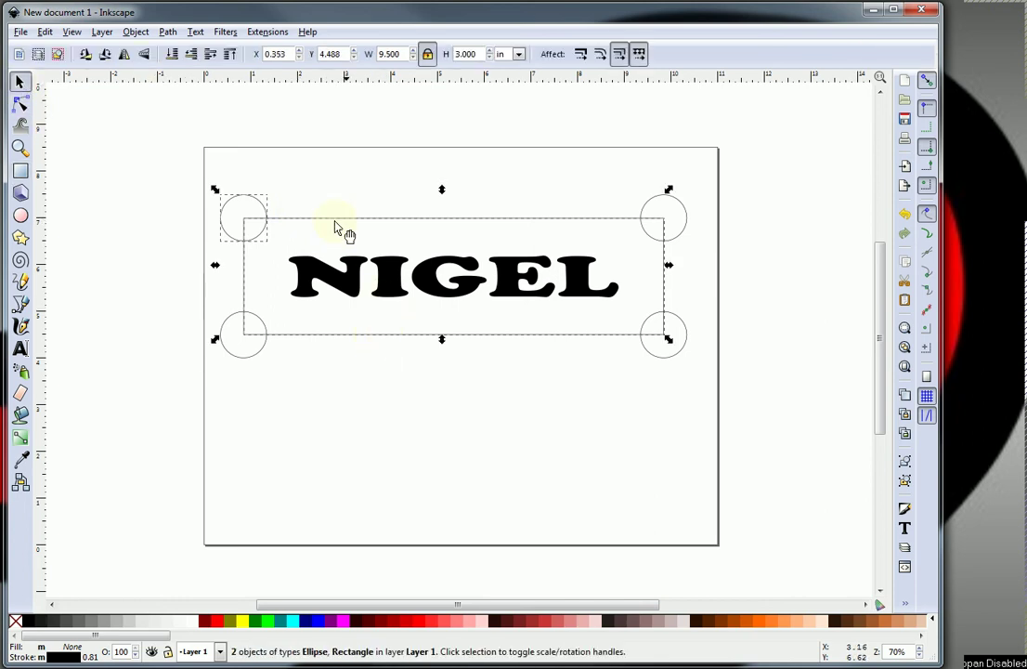
pyautogui.click(309, 202)
pyautogui.click(261, 234)
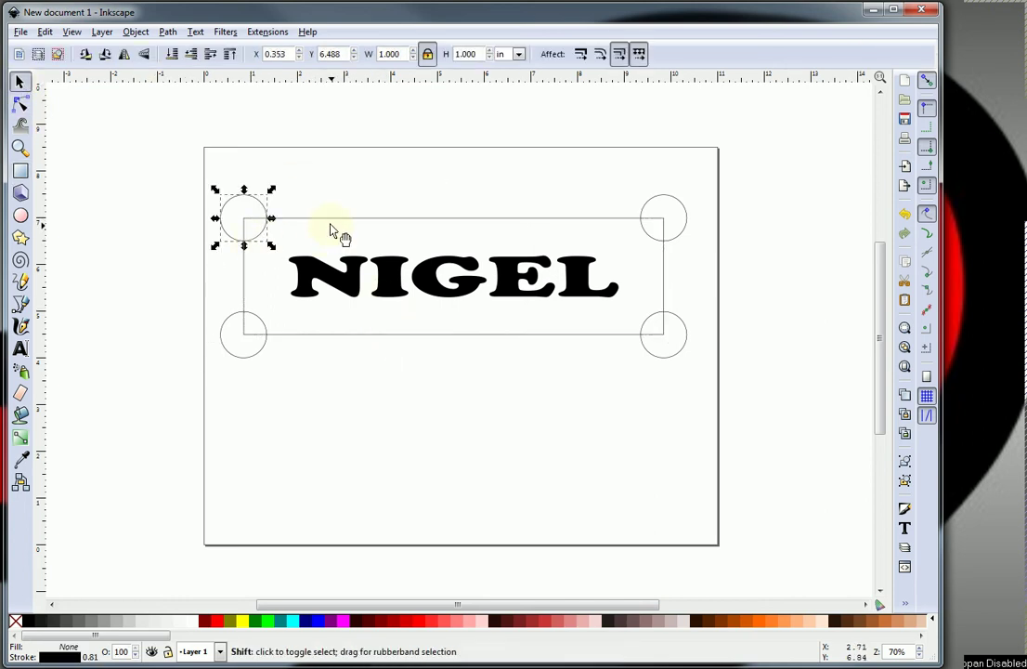
pyautogui.keyDown('shift'); pyautogui.click(330, 223); pyautogui.keyUp('shift')
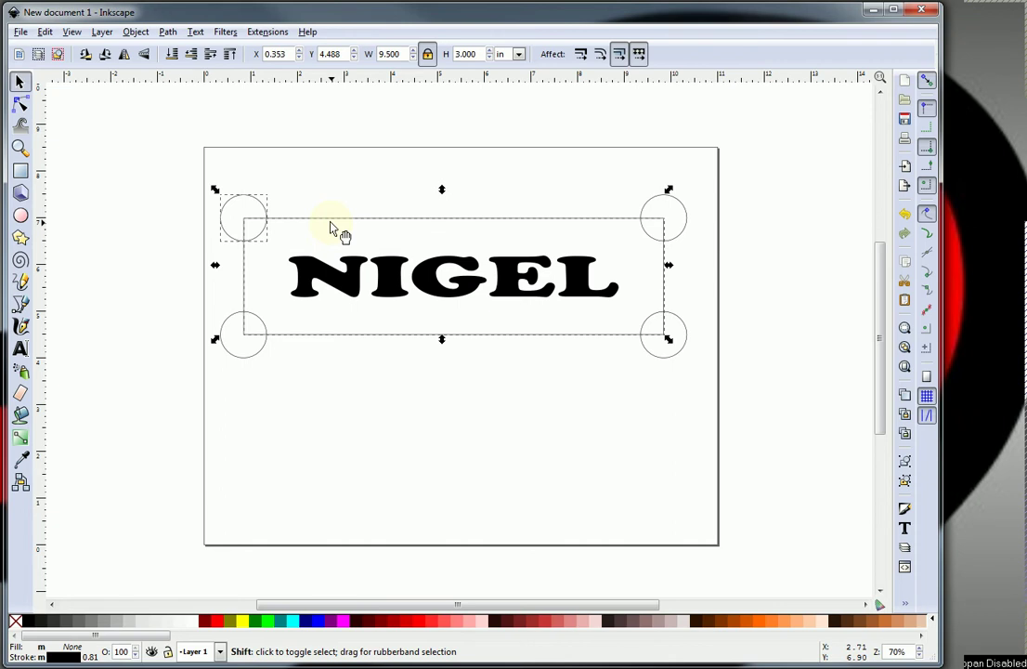
pyautogui.click(314, 197)
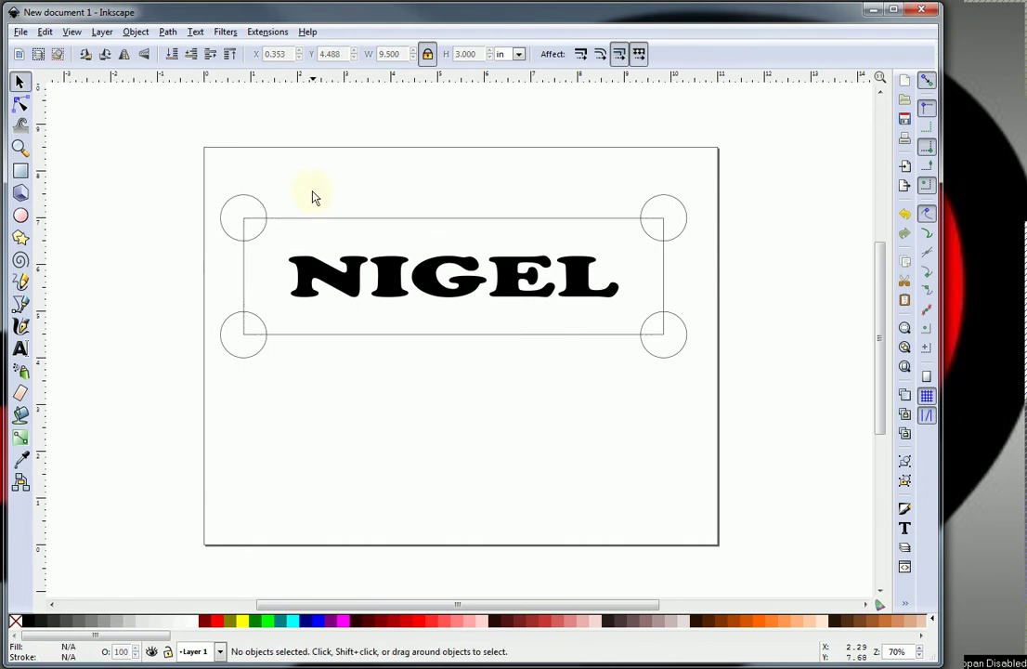
pyautogui.click(264, 204)
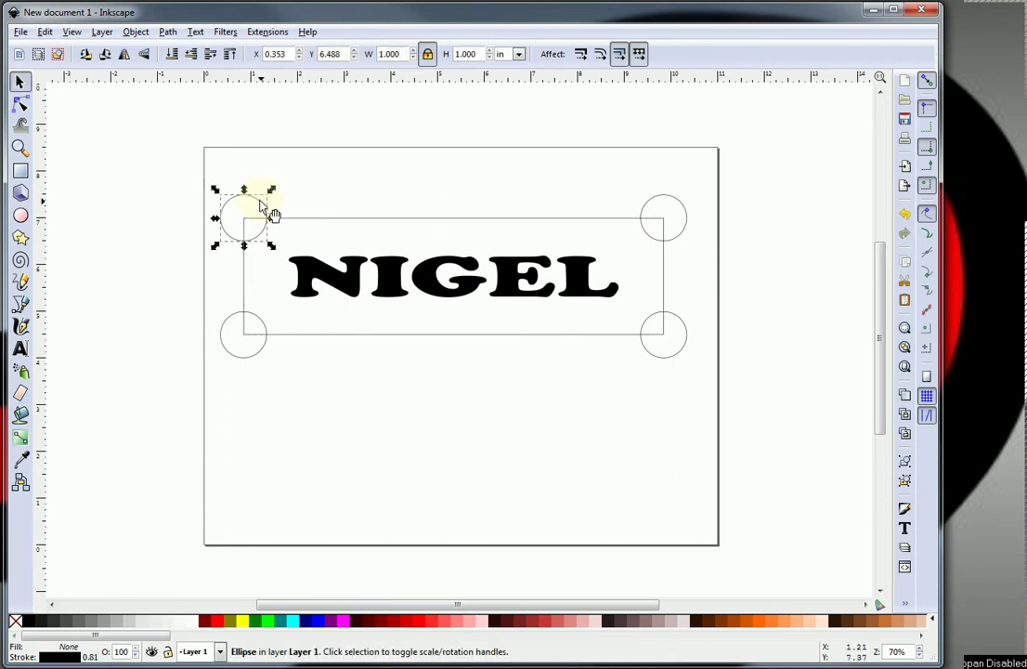
pyautogui.keyDown('shift'); pyautogui.click(332, 220); pyautogui.keyUp('shift')
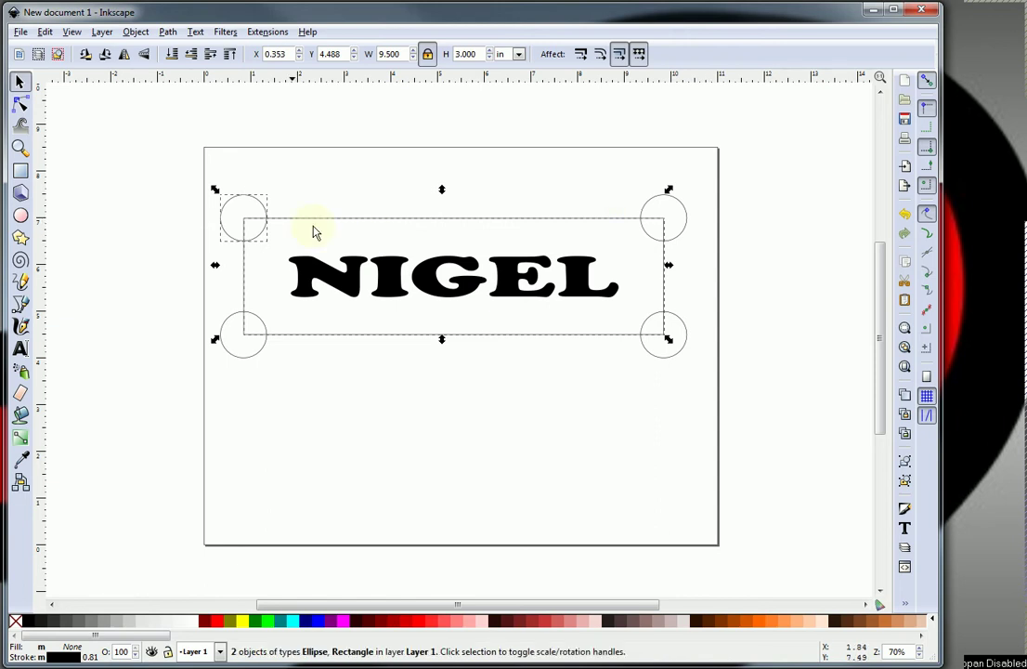
pyautogui.click(168, 33)
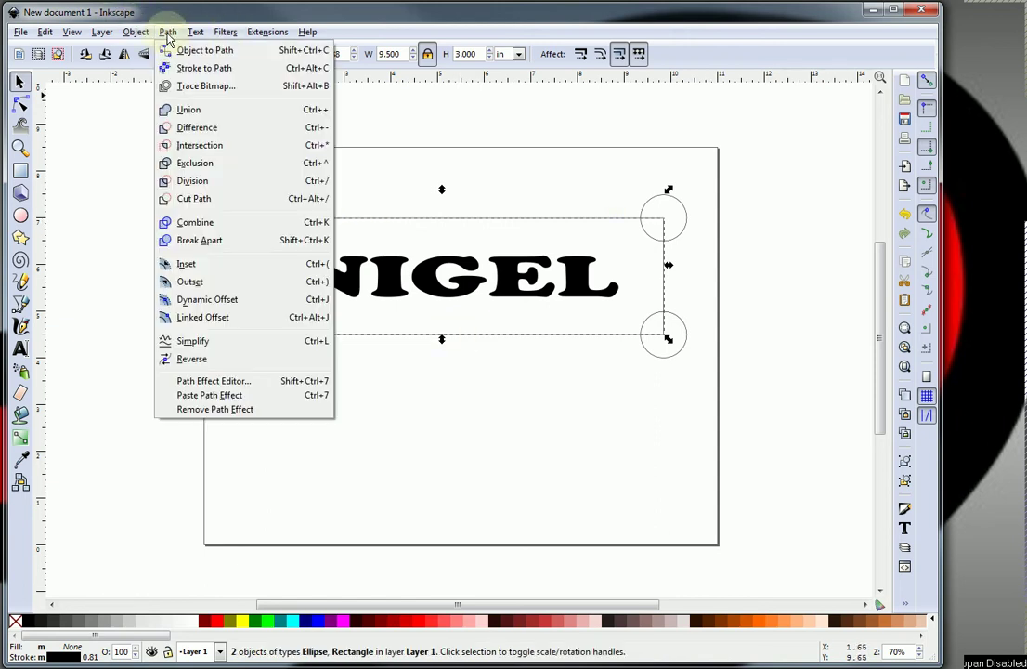
pyautogui.click(198, 128)
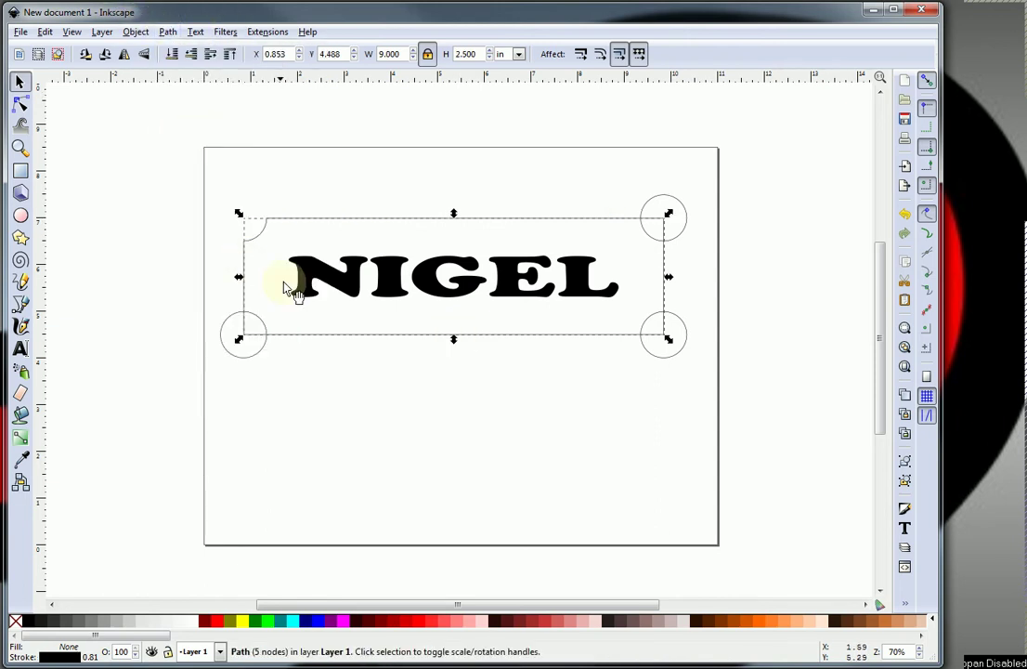
# Subtract the bottom-left circle from the plaque
pyautogui.click(283, 372)
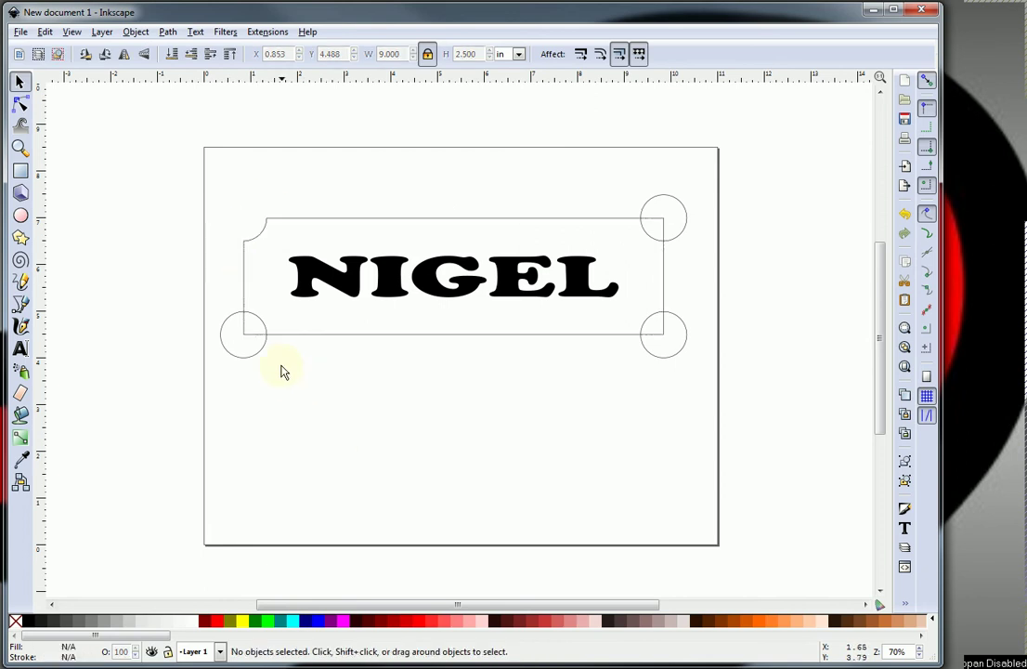
pyautogui.click(247, 357)
pyautogui.press('shift')
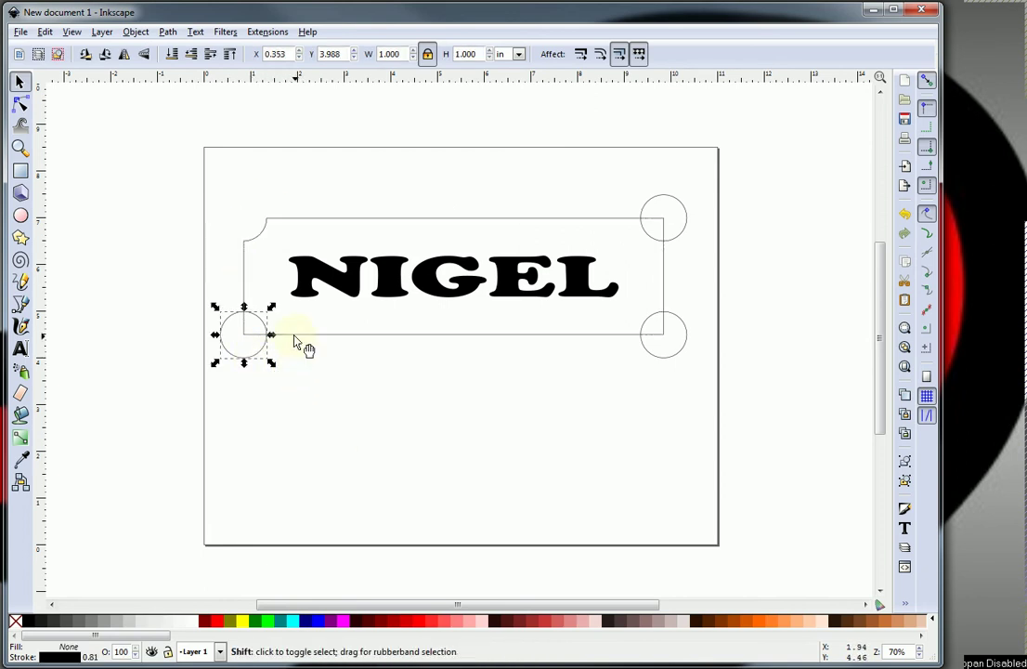
pyautogui.keyDown('shift'); pyautogui.click(296, 335); pyautogui.keyUp('shift')
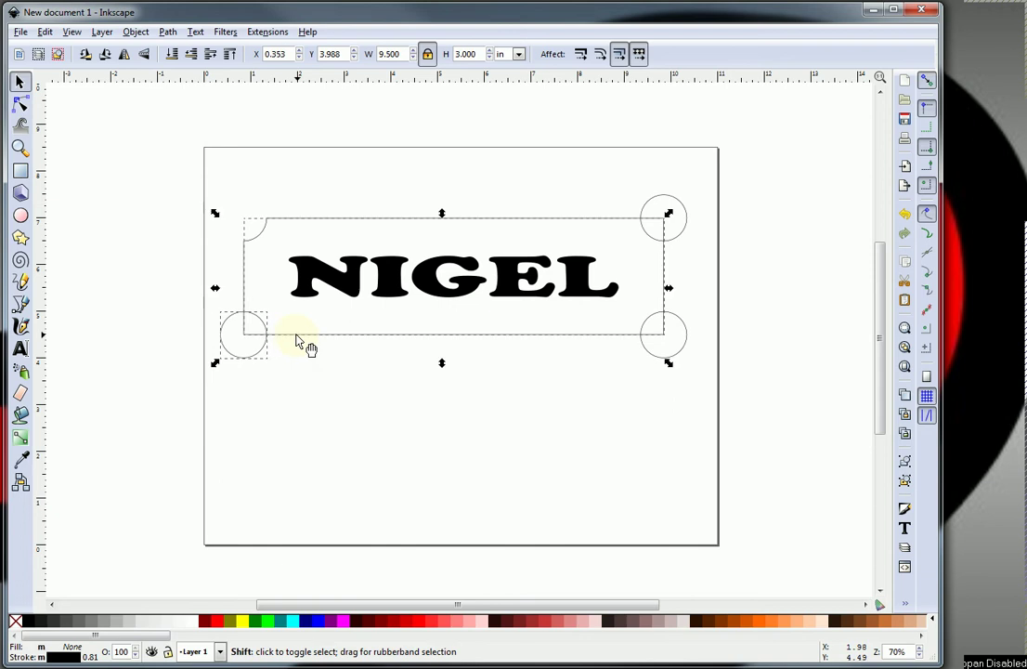
pyautogui.click(168, 32)
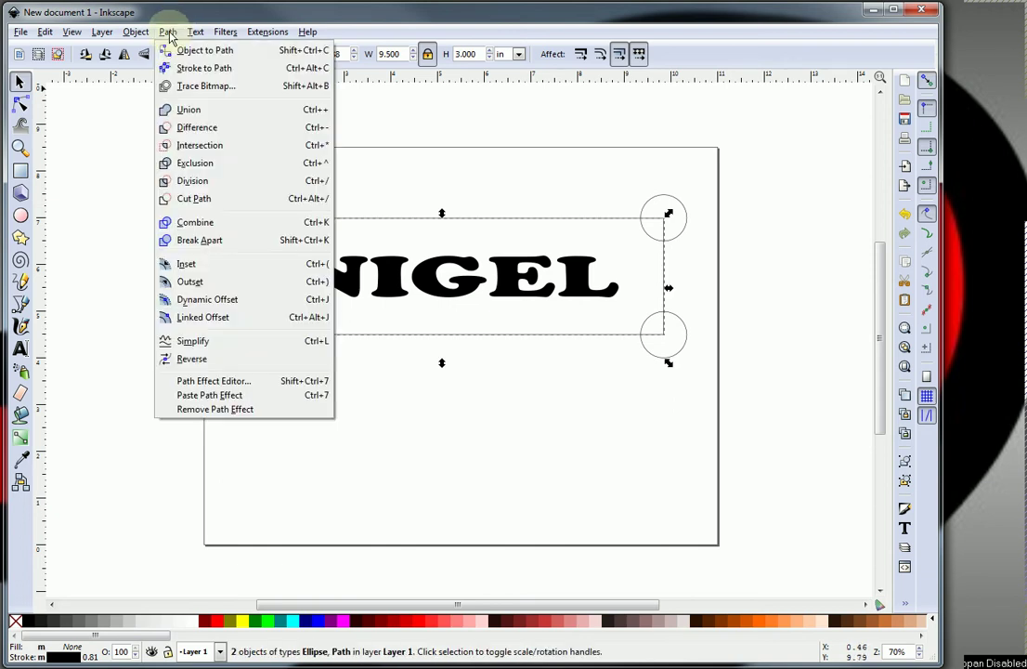
pyautogui.click(205, 128)
# Subtract the top-right circle from the plaque, dismissing an accidental Print dialog
pyautogui.click(685, 254)
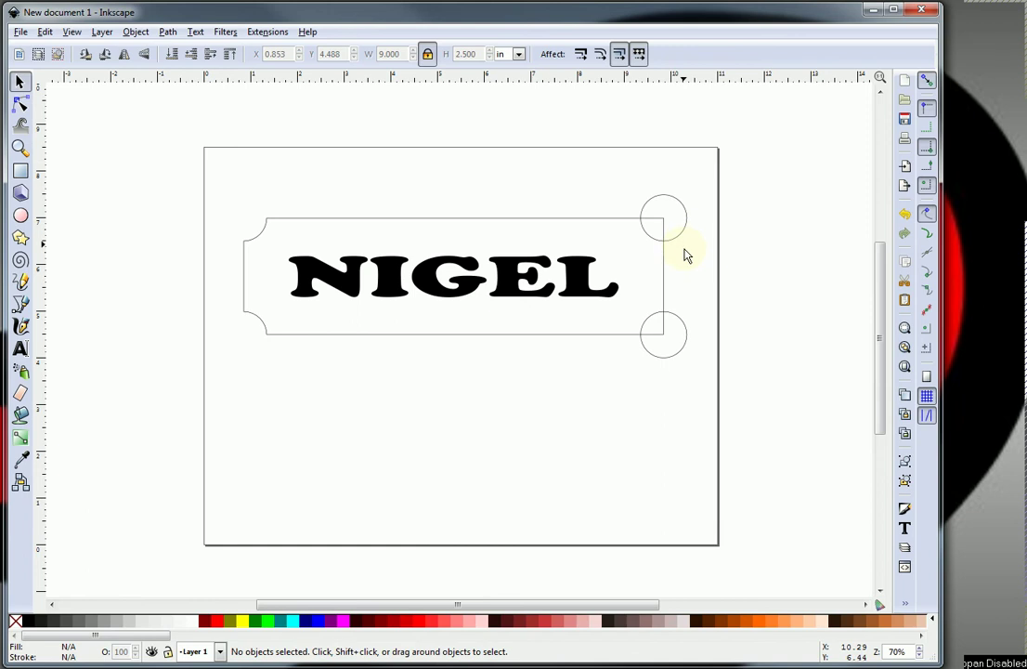
pyautogui.click(665, 272)
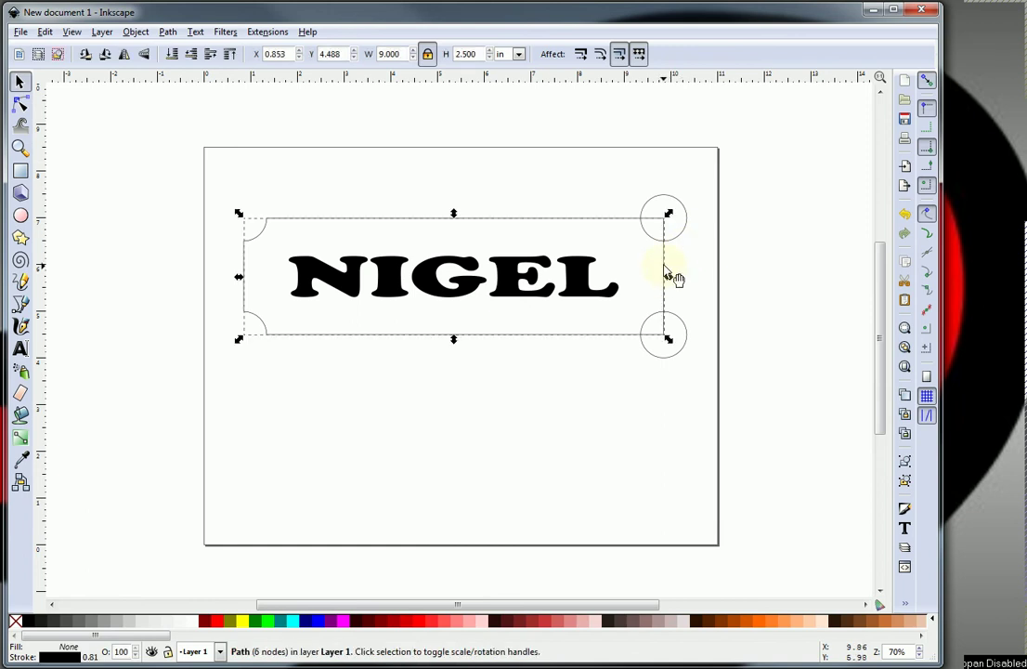
pyautogui.keyDown('shift'); pyautogui.click(682, 225); pyautogui.keyUp('shift')
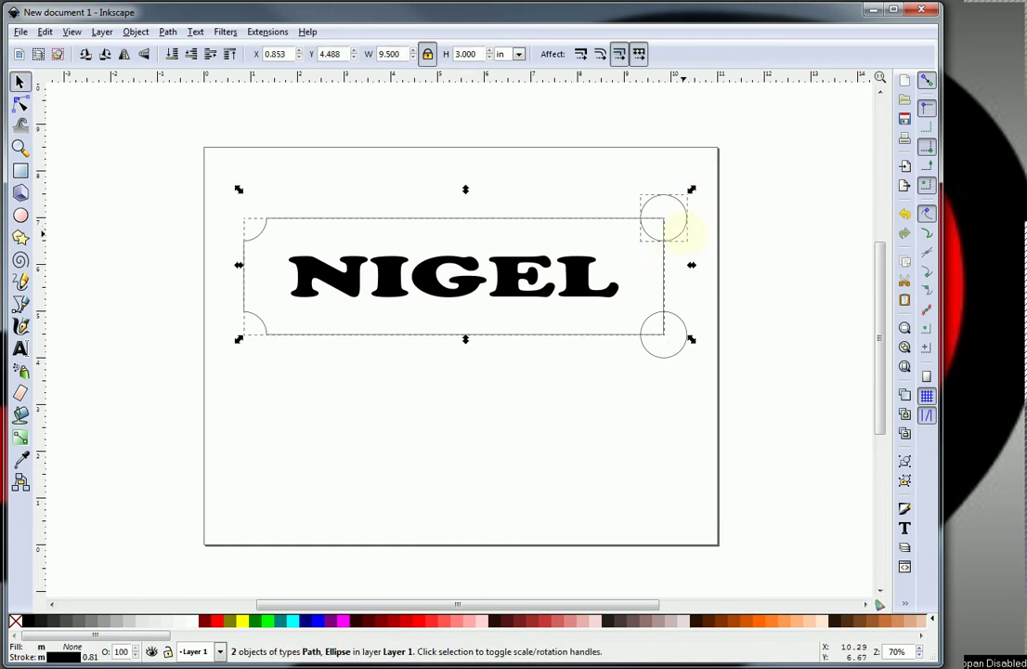
pyautogui.press('ctrl')
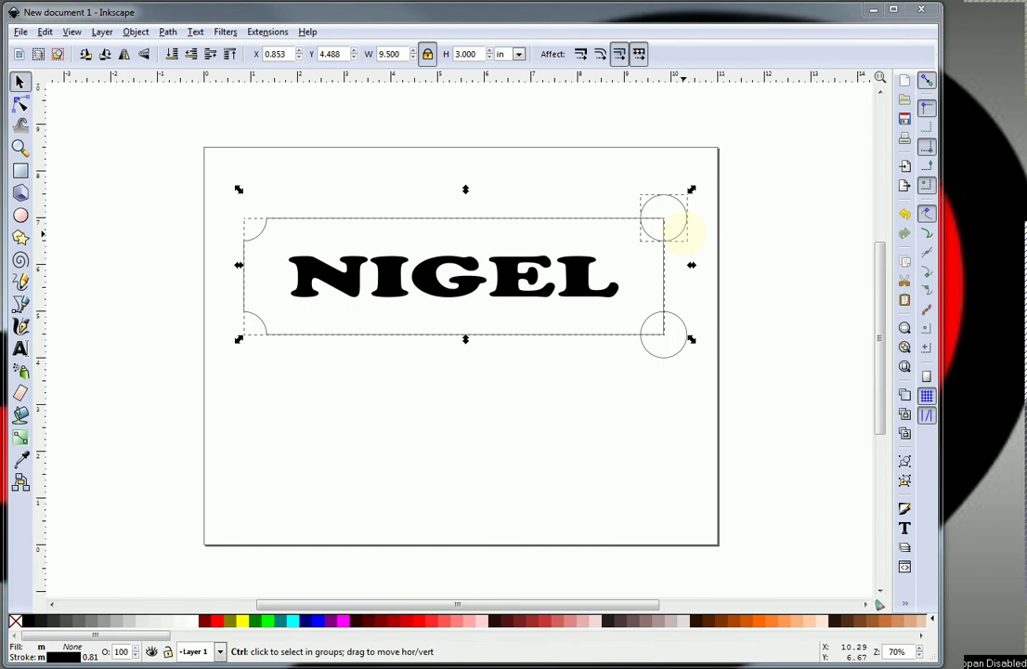
pyautogui.hotkey('ctrl', 'p')
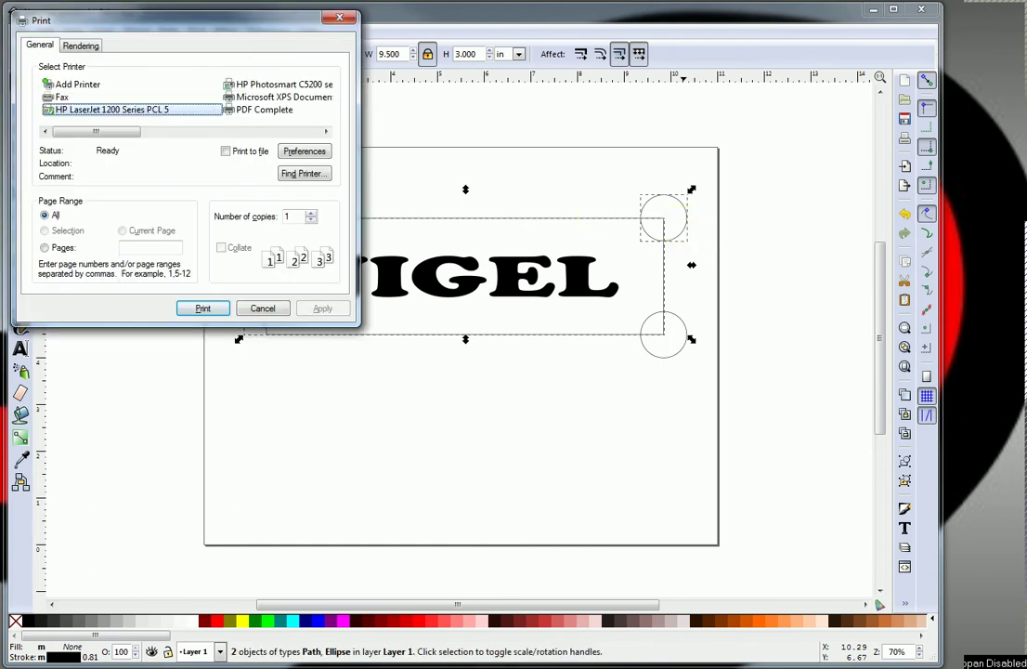
pyautogui.click(340, 17)
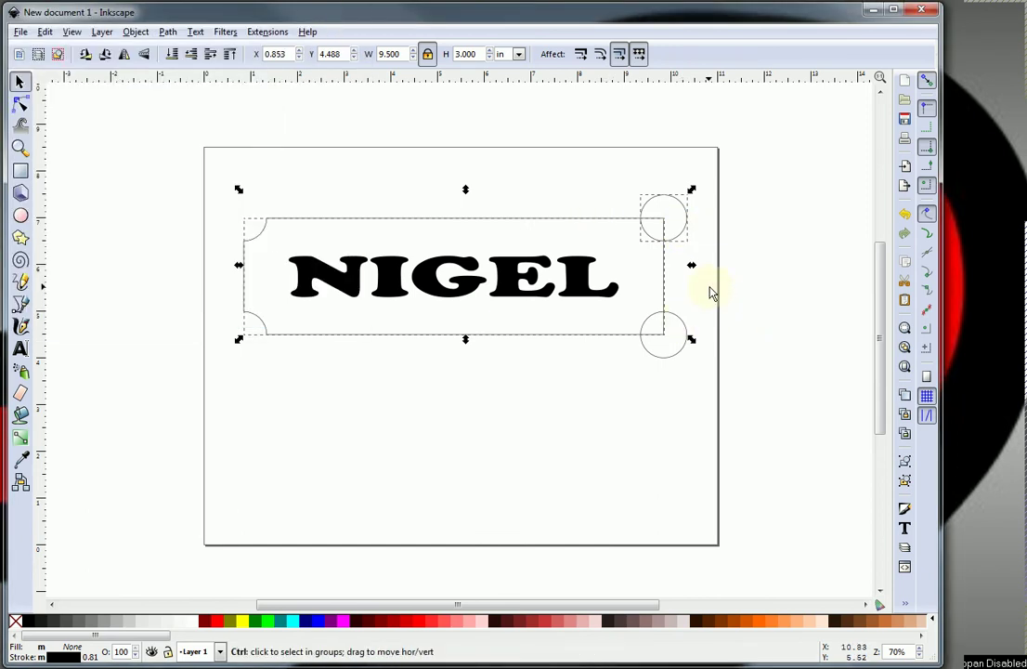
pyautogui.hotkey('ctrl', '-')
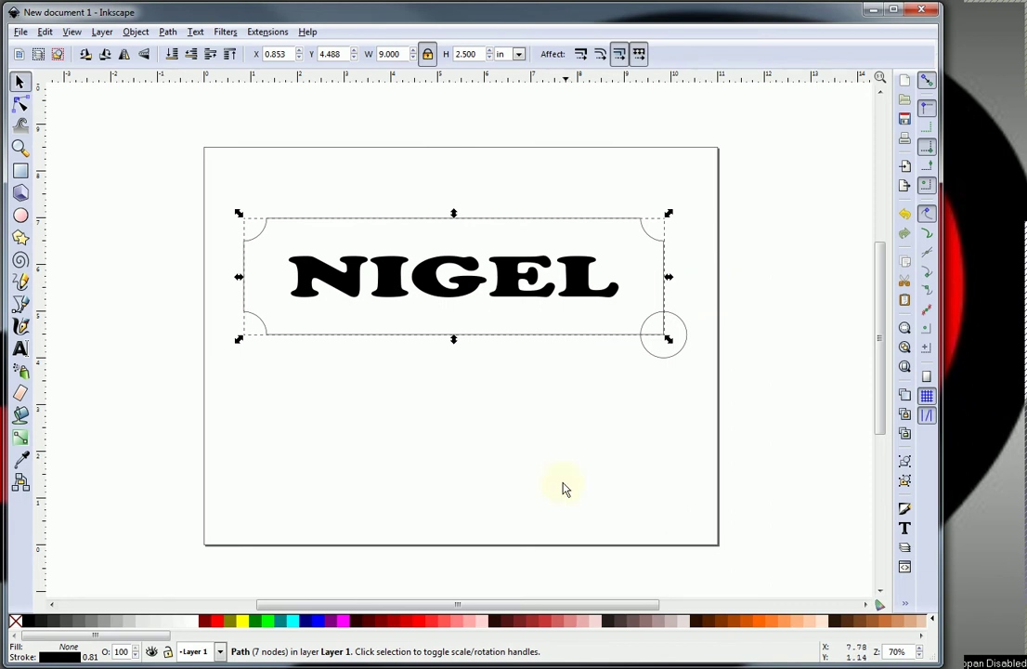
# Subtract the bottom-right circle from the plaque with Ctrl+-
pyautogui.click(649, 376)
pyautogui.click(658, 349)
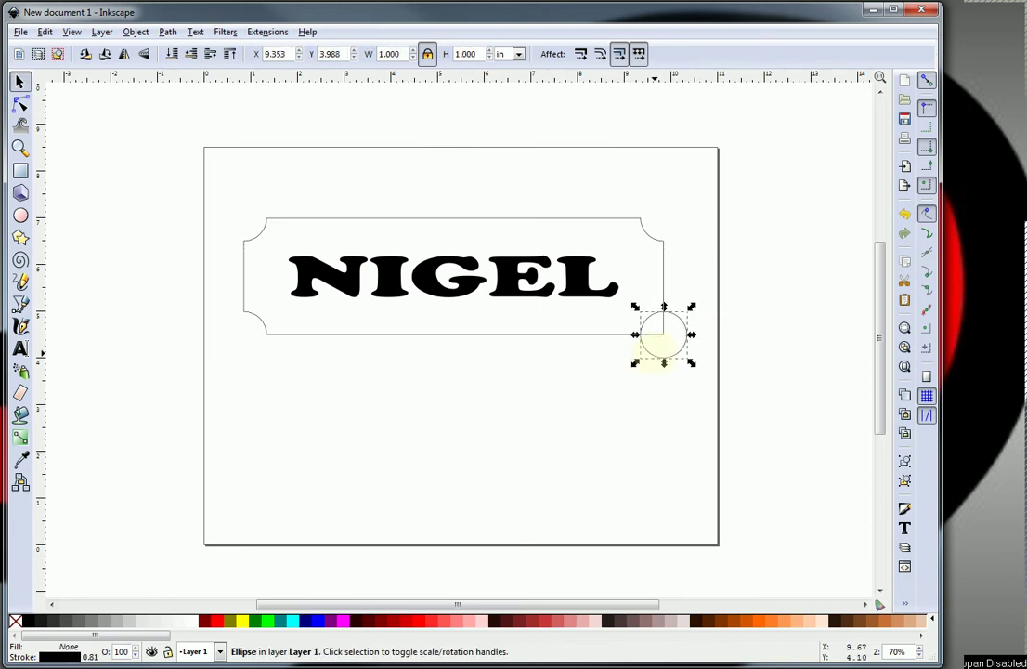
pyautogui.keyDown('shift'); pyautogui.click(557, 334); pyautogui.keyUp('shift')
pyautogui.hotkey('ctrl', '-')
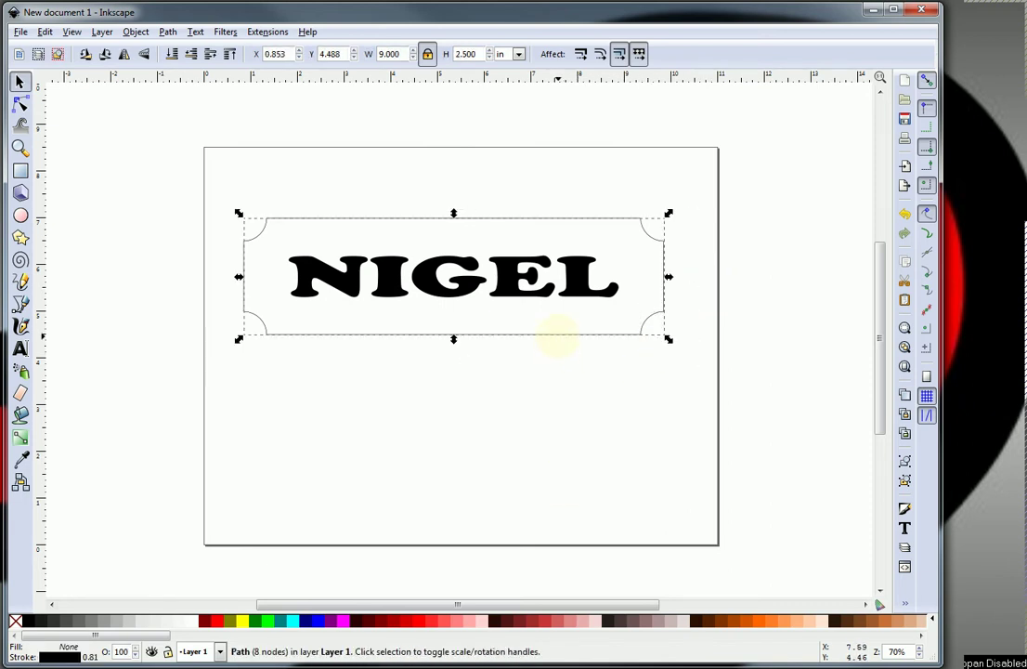
pyautogui.click(625, 425)
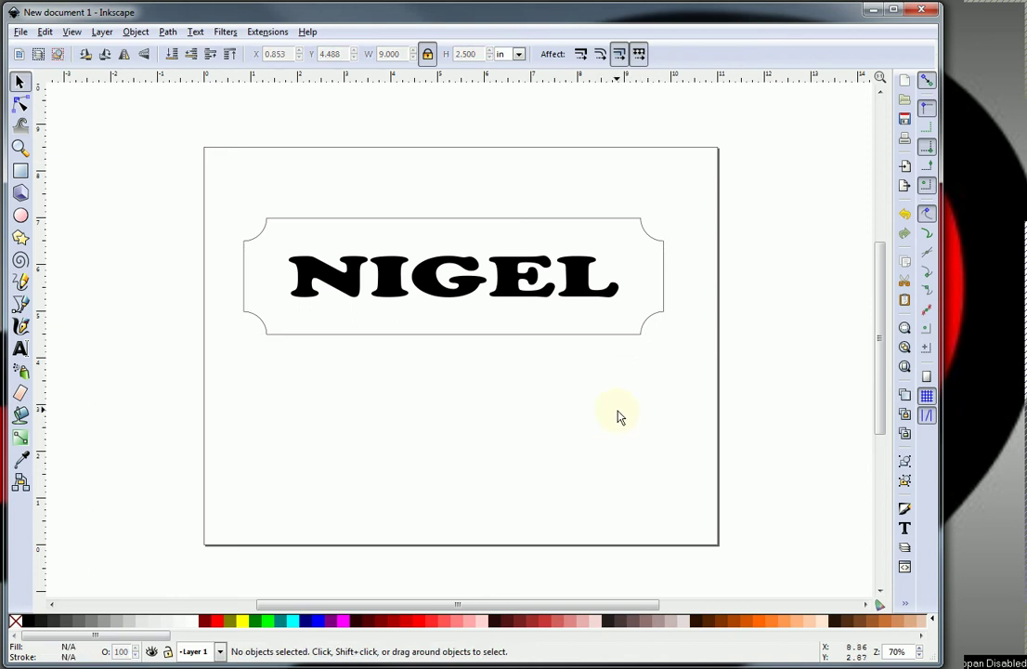
# Make NIGEL unfilled with a black outline
pyautogui.click(578, 279)
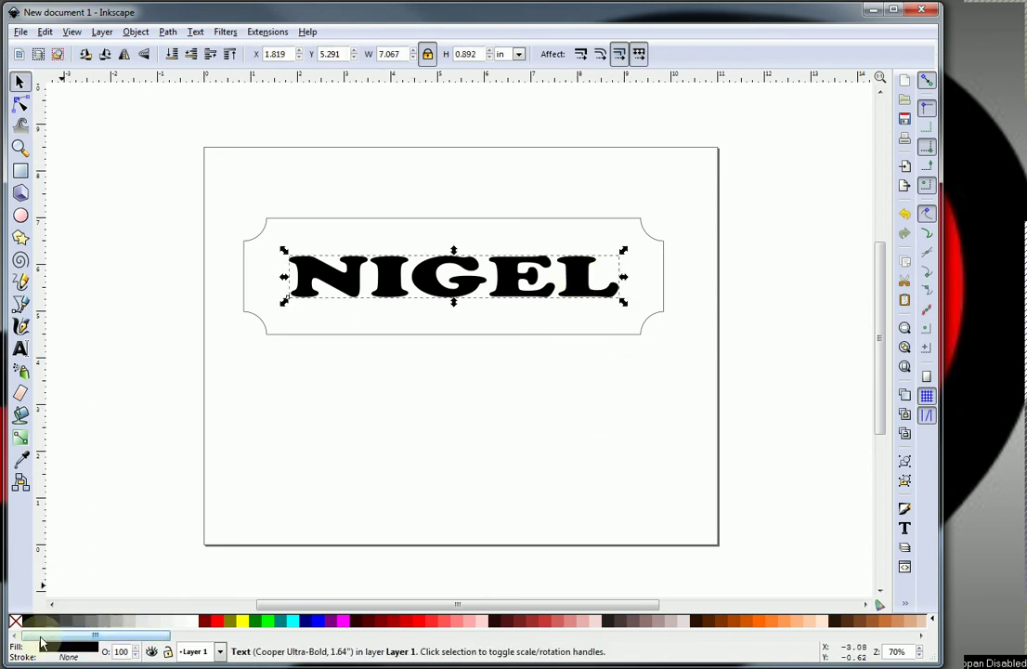
pyautogui.click(15, 623)
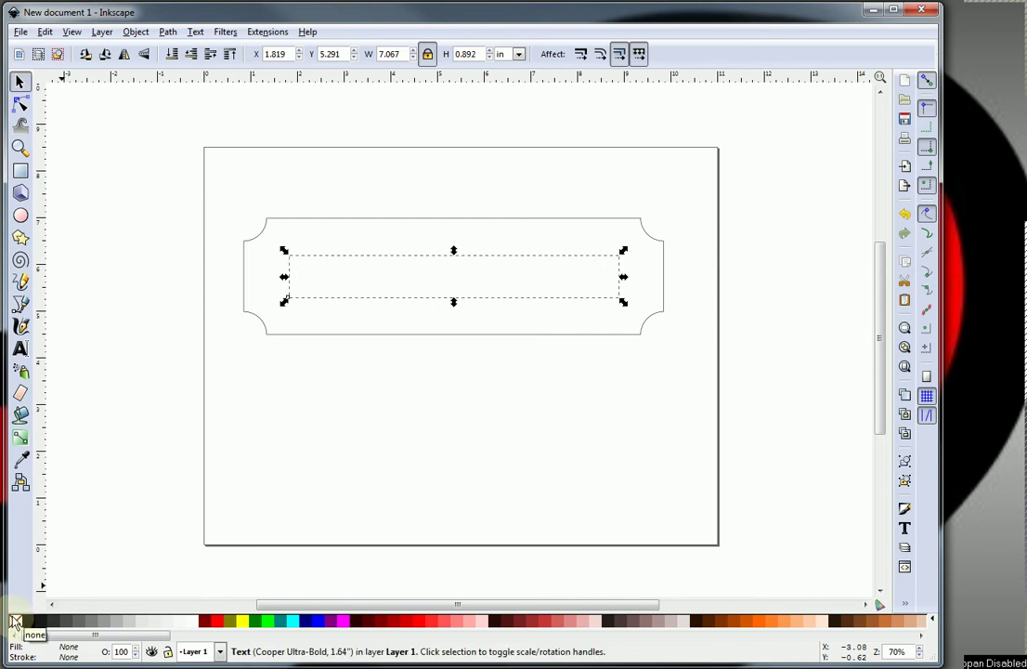
pyautogui.press('shift')
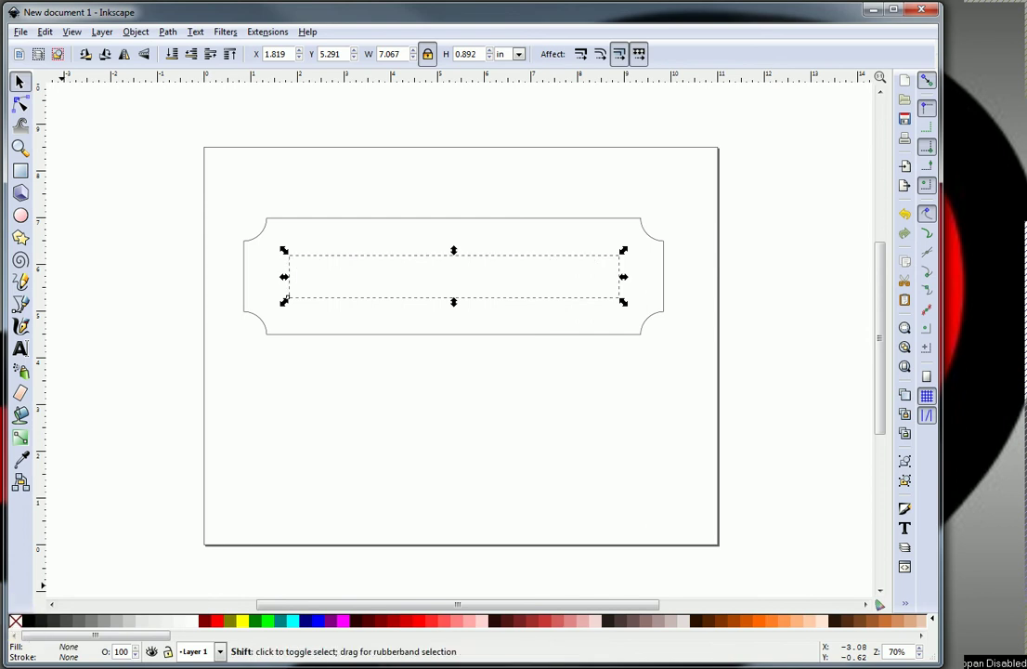
pyautogui.keyDown('shift'); pyautogui.click(26, 624); pyautogui.keyUp('shift')
pyautogui.click(520, 408)
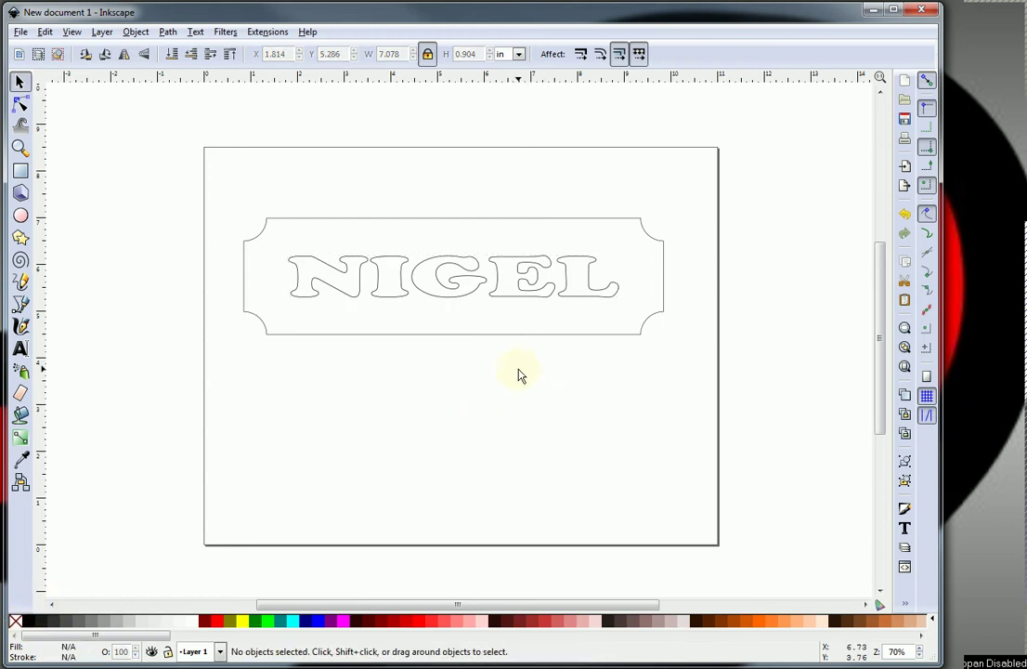
# Paste a copy of NIGEL below the plaque and fill it solid black
pyautogui.click(528, 297)
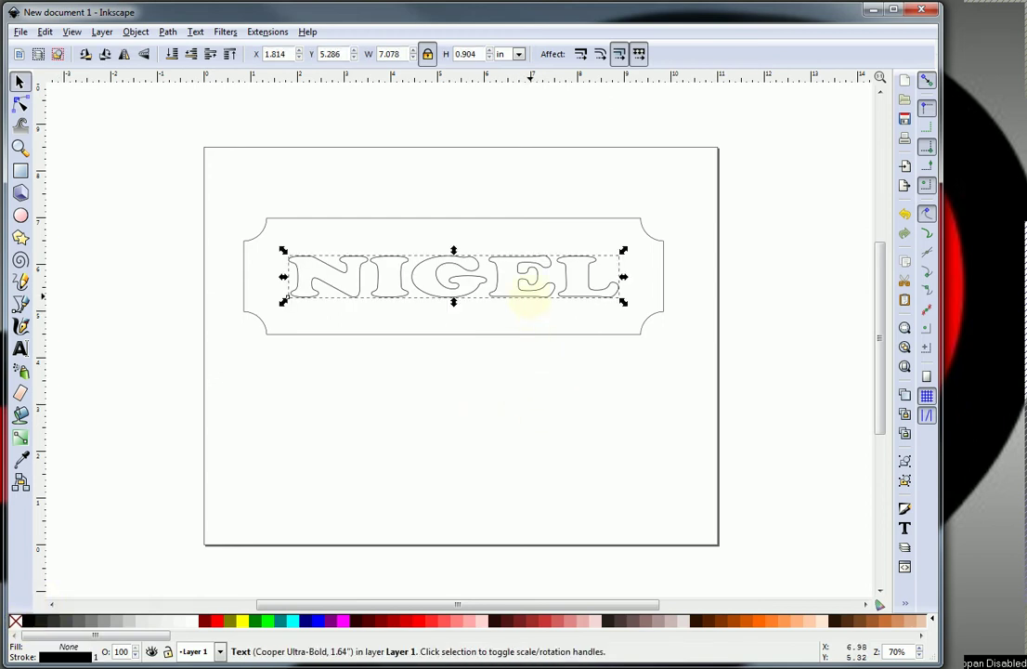
pyautogui.press('ctrl')
pyautogui.hotkey('ctrl', 'v')
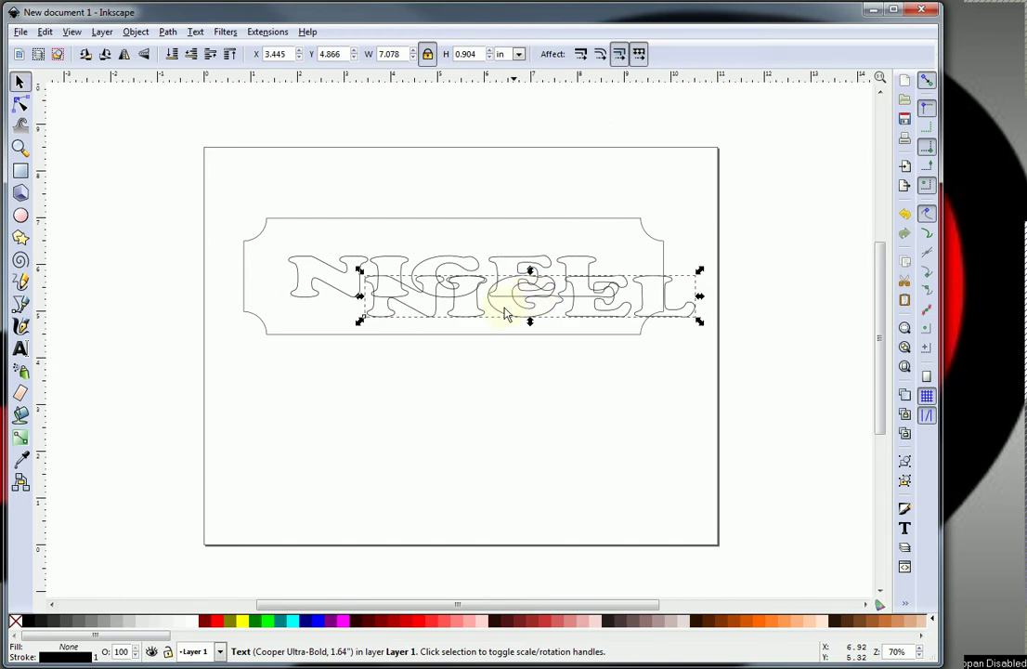
pyautogui.moveTo(581, 317); pyautogui.dragTo(500, 442)
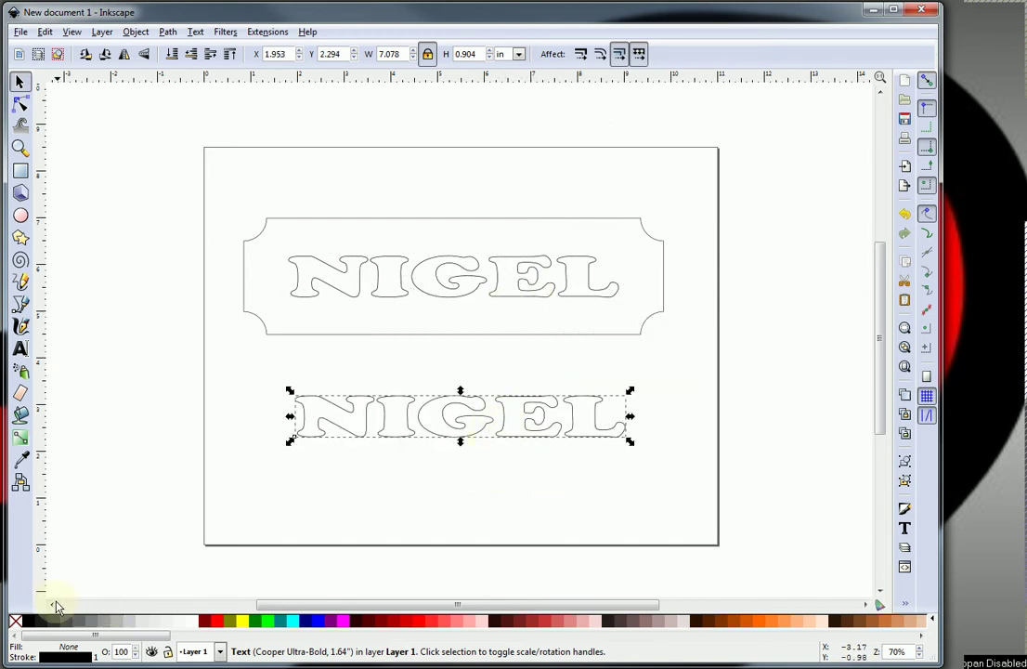
pyautogui.click(33, 621)
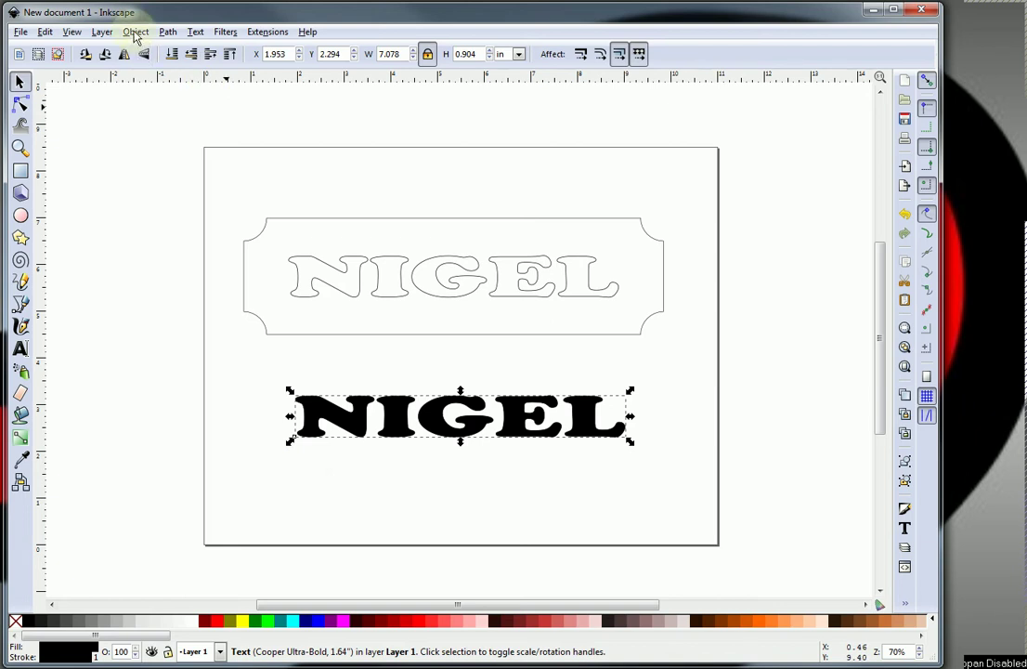
# Outset the black NIGEL copy to thicken it
pyautogui.click(167, 34)
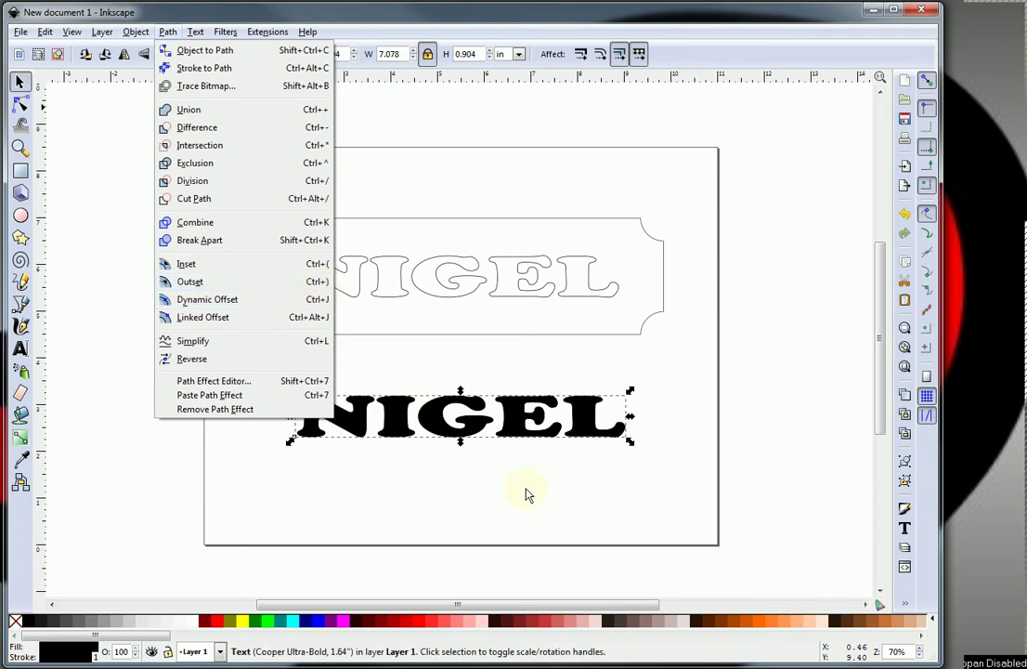
pyautogui.click(537, 443)
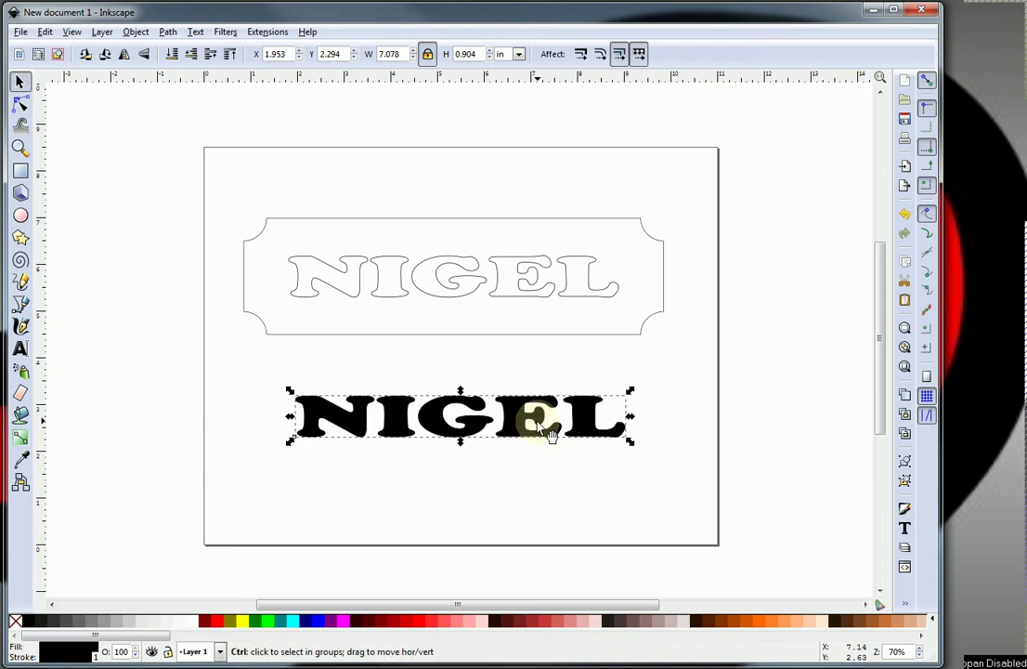
pyautogui.hotkey('ctrl', ')')
pyautogui.hotkey('ctrl', ')')
pyautogui.hotkey('ctrl', ')')
pyautogui.hotkey('ctrl', ')')
pyautogui.hotkey('ctrl', ')')
pyautogui.hotkey('ctrl', ')')
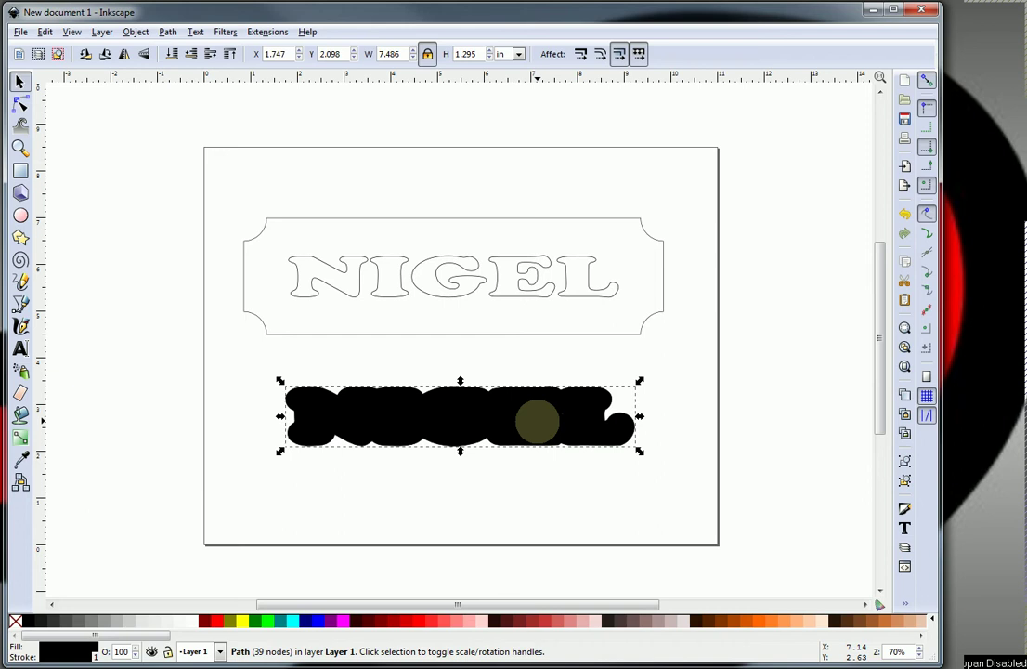
# Fill the outlined NIGEL in the plaque with white
pyautogui.click(599, 507)
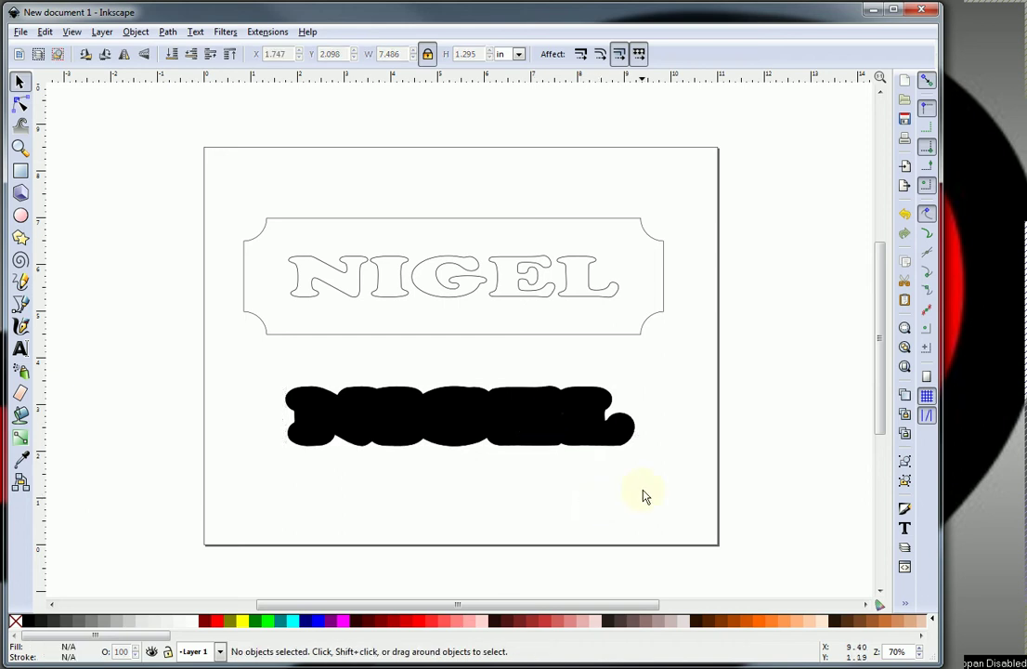
pyautogui.click(564, 290)
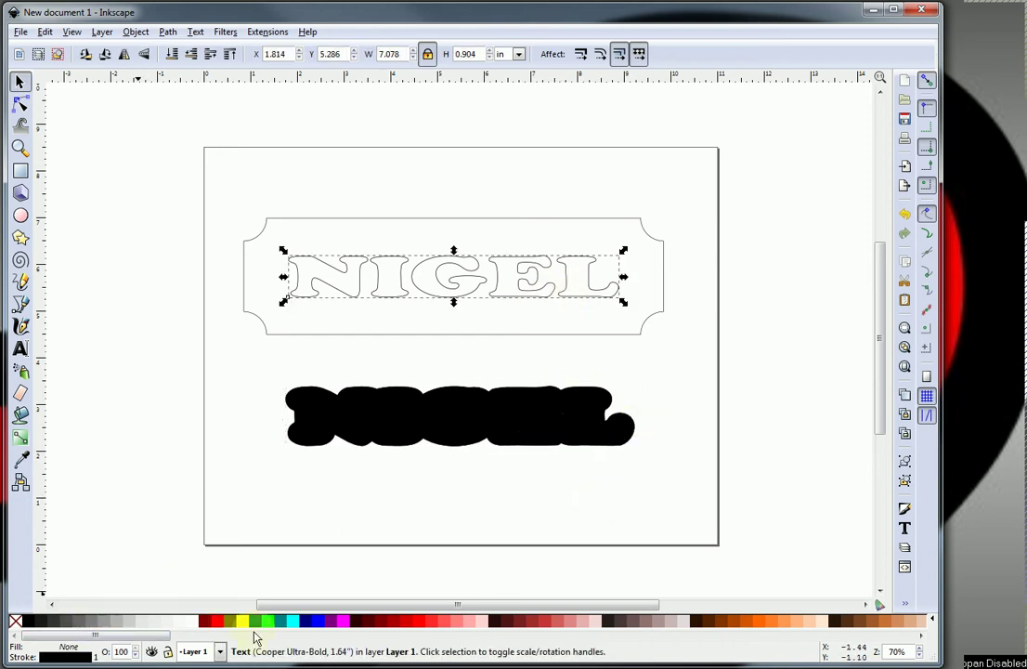
pyautogui.click(181, 629)
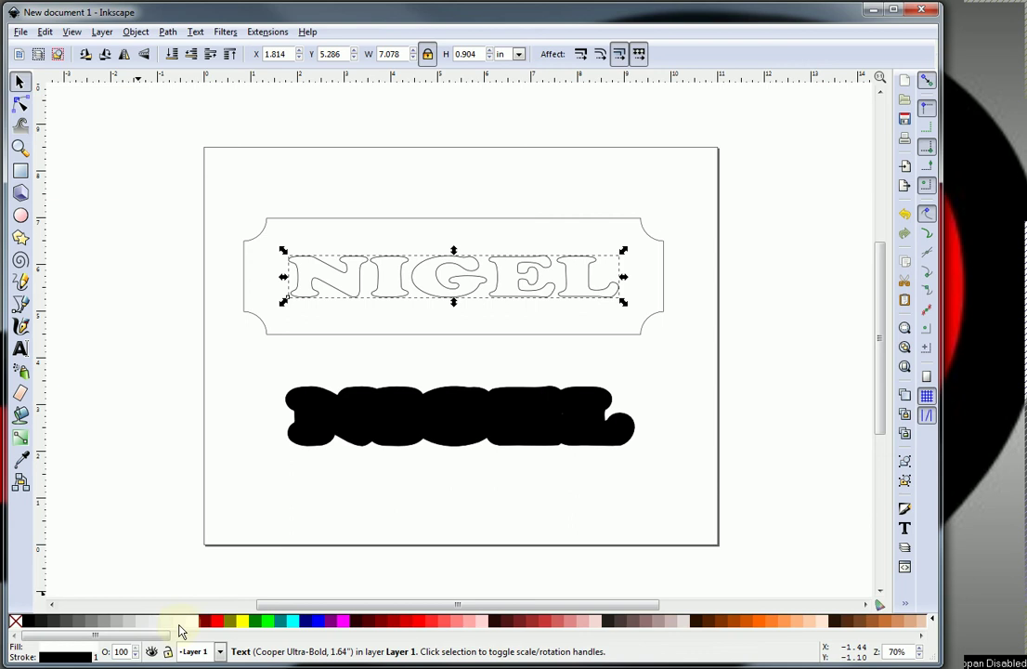
# Place the thick black NIGEL over the plaque lettering and send it behind the white letters
pyautogui.click(263, 471)
pyautogui.click(489, 445)
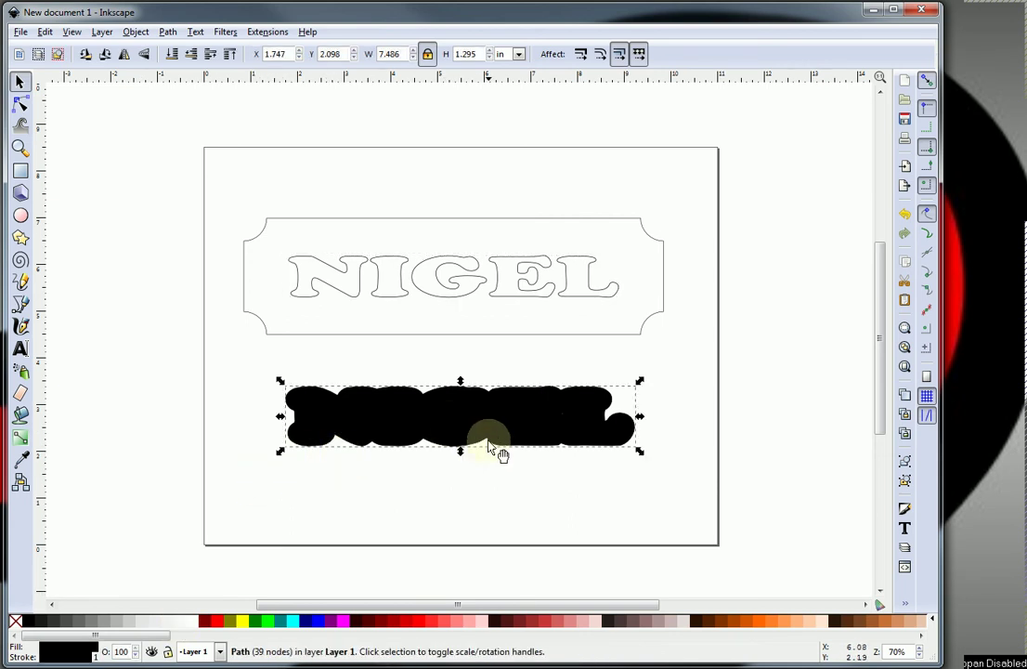
pyautogui.moveTo(489, 445); pyautogui.dragTo(576, 382)
pyautogui.click(466, 294)
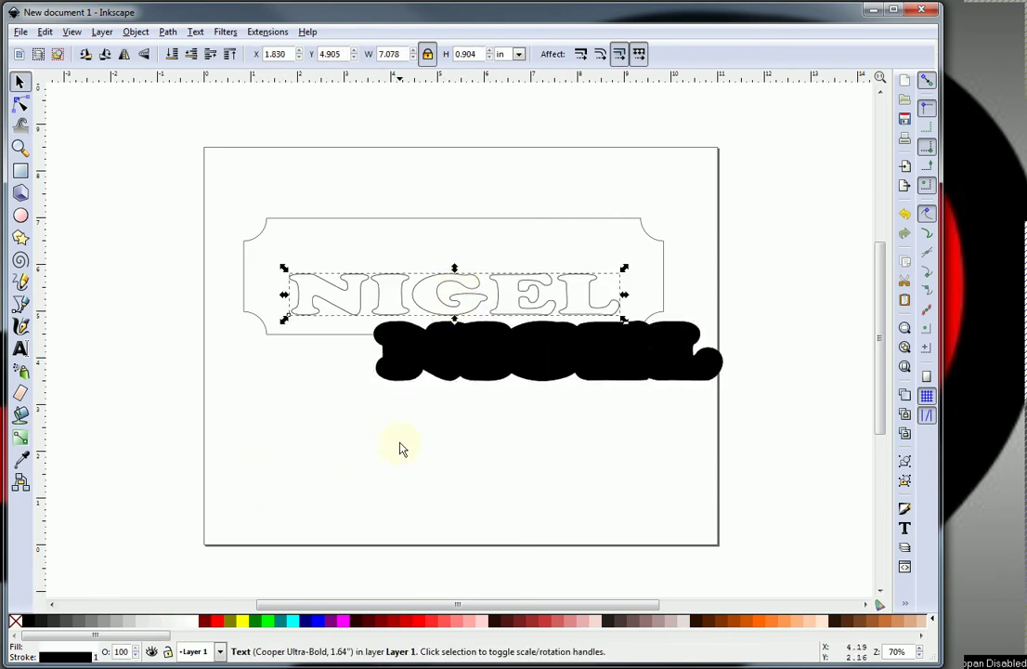
pyautogui.click(546, 374)
pyautogui.moveTo(546, 373); pyautogui.dragTo(455, 303)
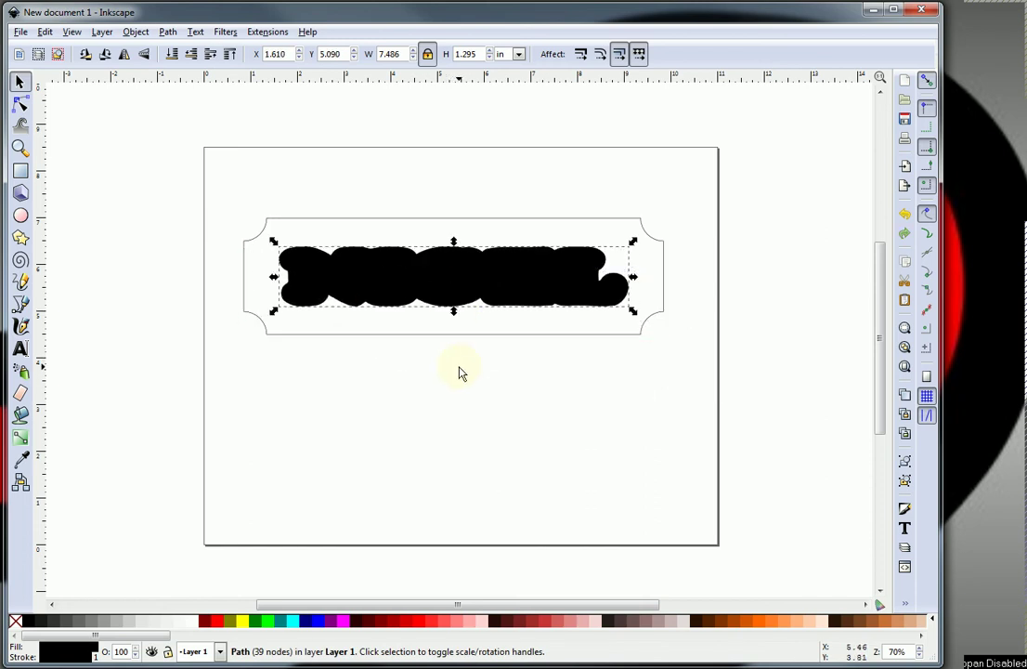
pyautogui.press('pagedown')
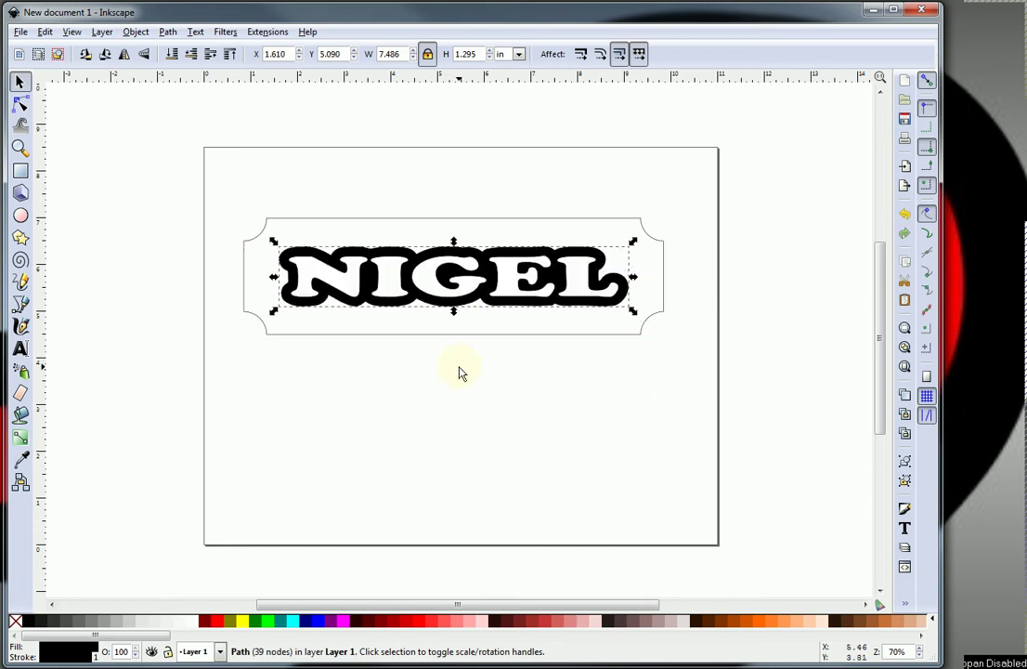
pyautogui.click(498, 513)
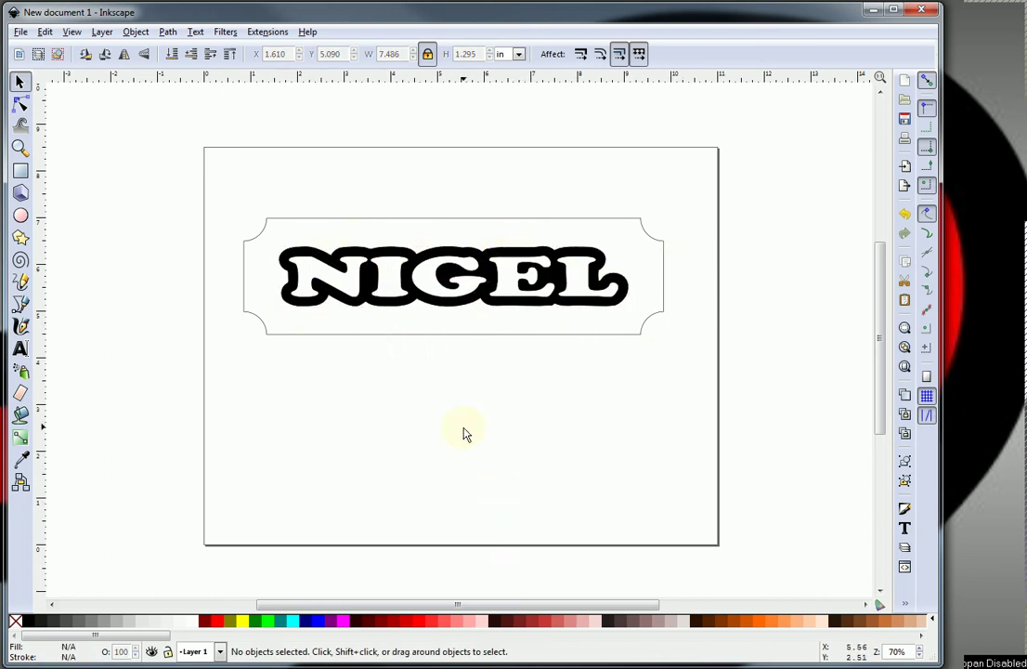
# Move the whole NIGEL sign up the page
pyautogui.moveTo(221, 195); pyautogui.dragTo(677, 376)
pyautogui.moveTo(581, 335); pyautogui.dragTo(585, 287)
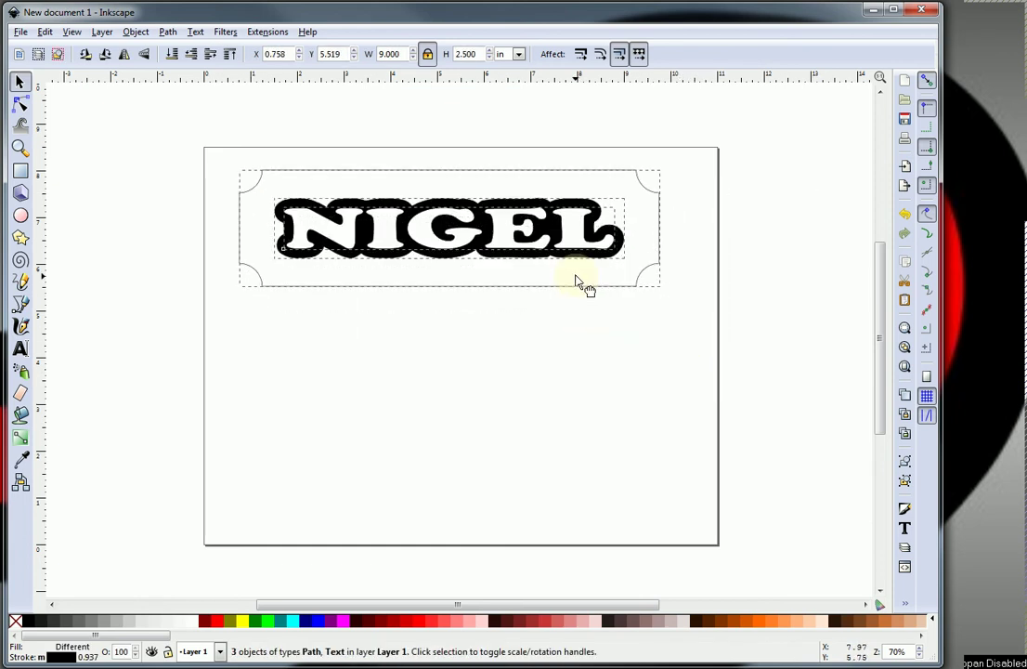
pyautogui.click(581, 328)
# Remove the fill from the NIGEL border shape and switch to the web browser
pyautogui.click(389, 201)
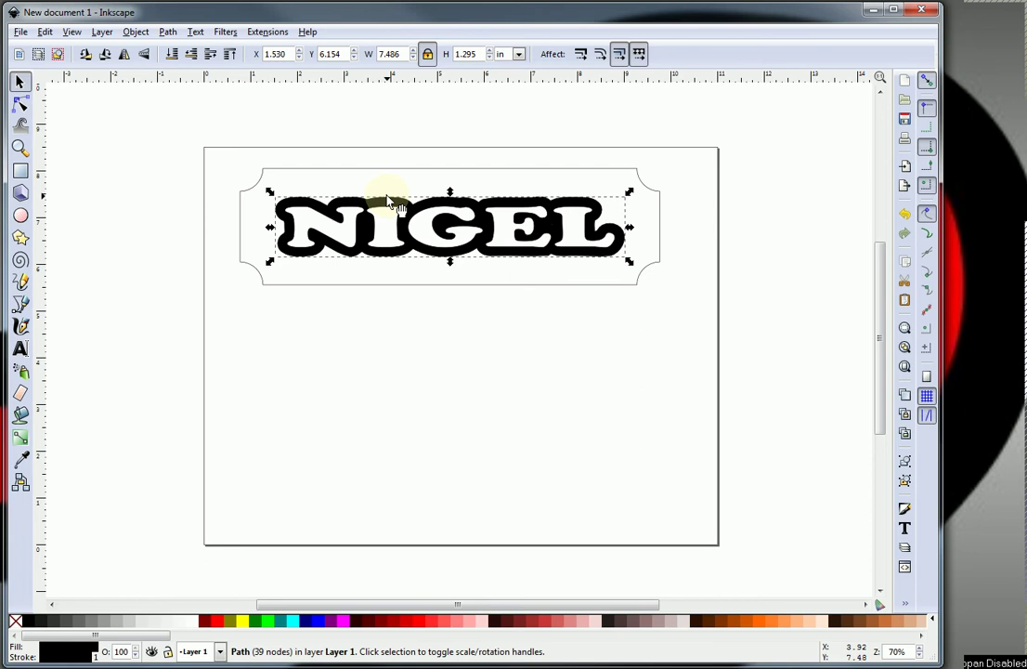
pyautogui.click(15, 620)
pyautogui.click(236, 507)
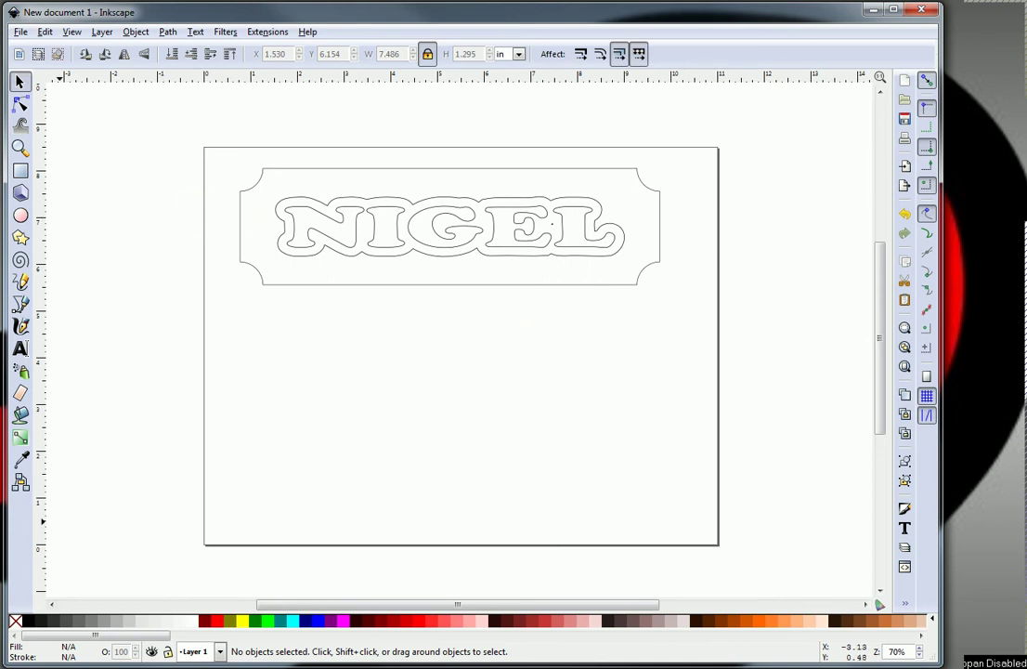
pyautogui.hotkey('alt', 'Tab')
# Copy the light pine image from the wood texture results, then minimize Firefox back to Inkscape
pyautogui.click(37, 44)
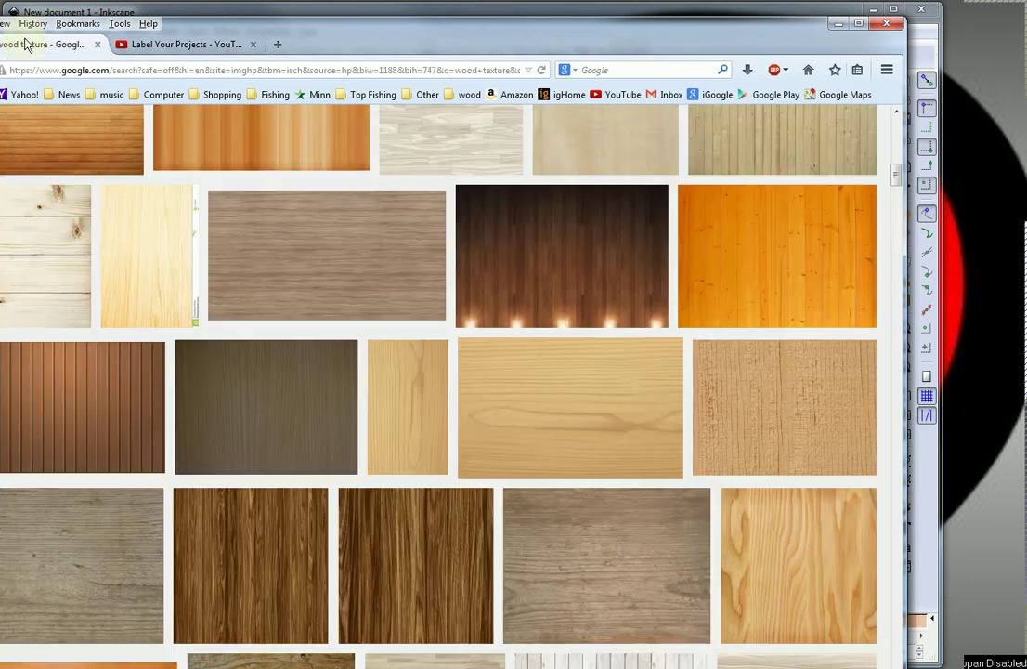
pyautogui.scroll(10, 447, 195)
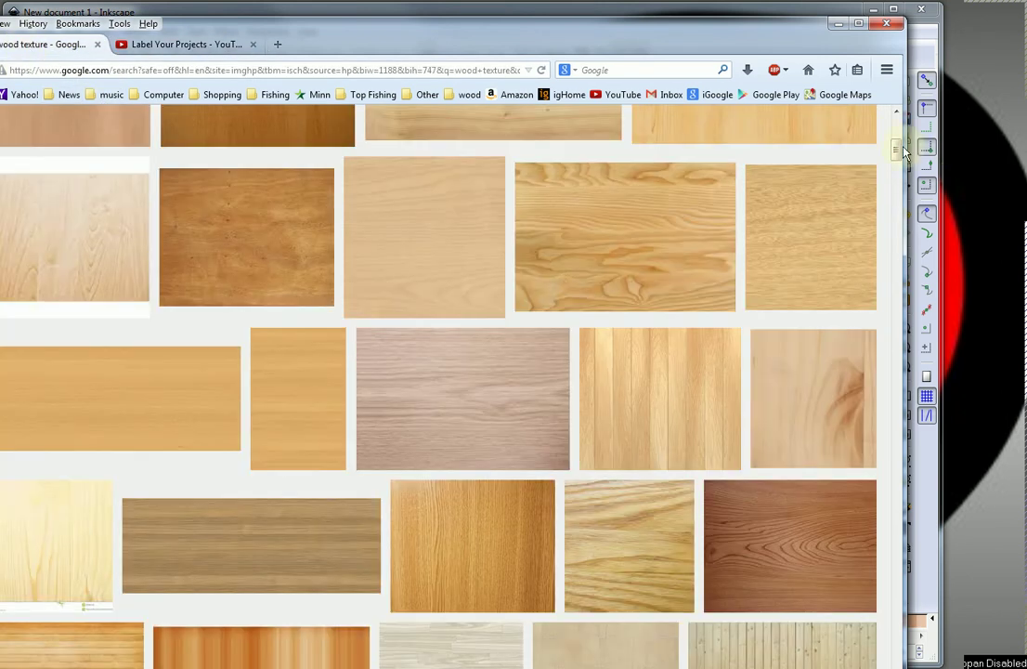
pyautogui.moveTo(901, 146); pyautogui.dragTo(893, 99)
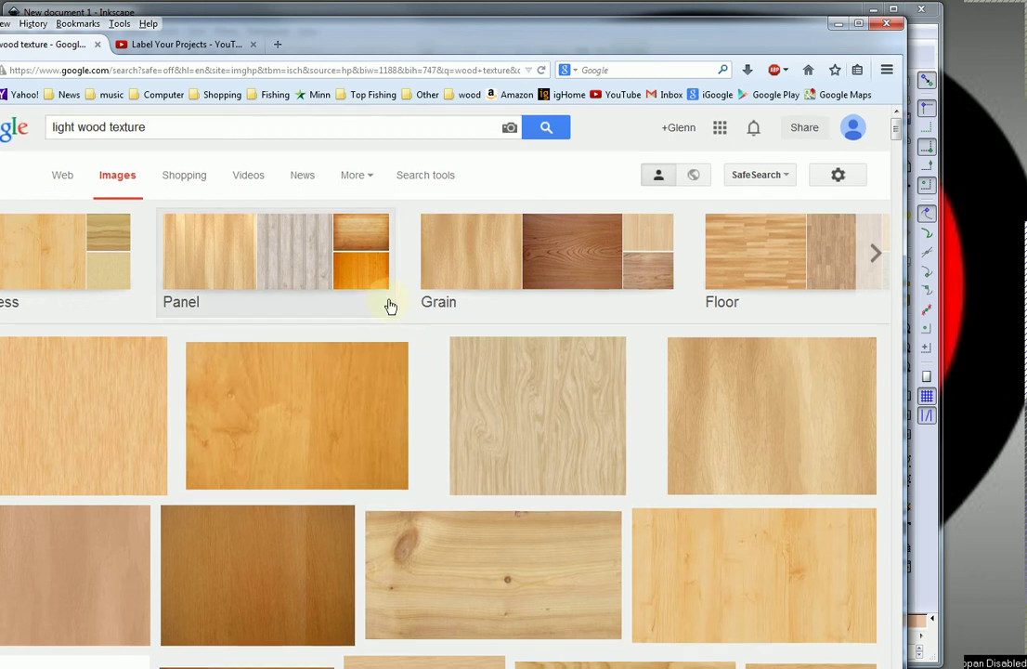
pyautogui.scroll(-2, 394, 305)
pyautogui.scroll(-5, 394, 305)
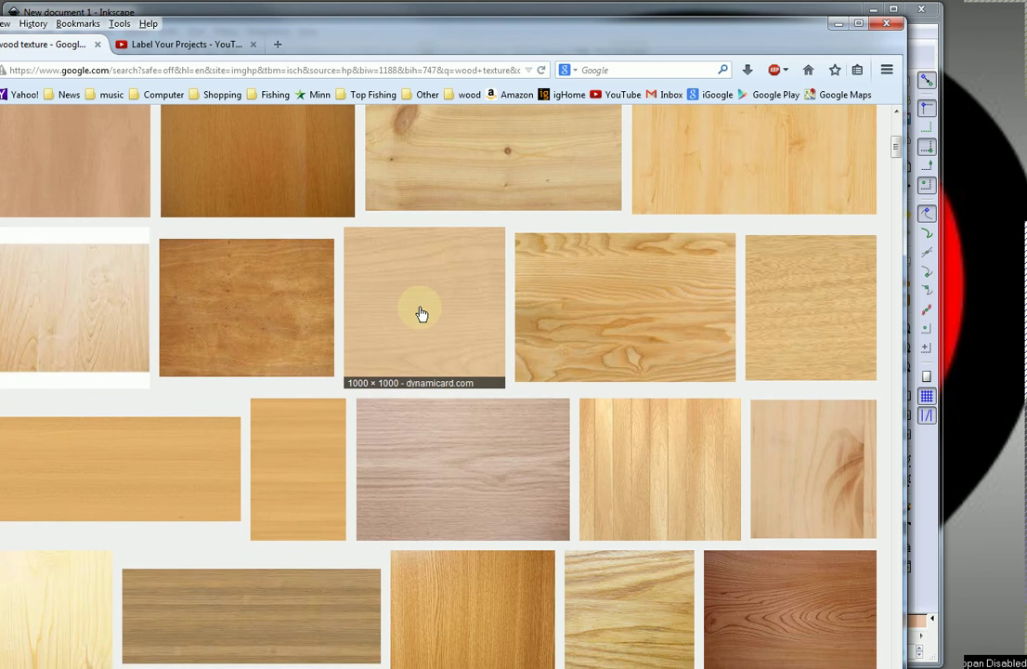
pyautogui.scroll(-4, 427, 332)
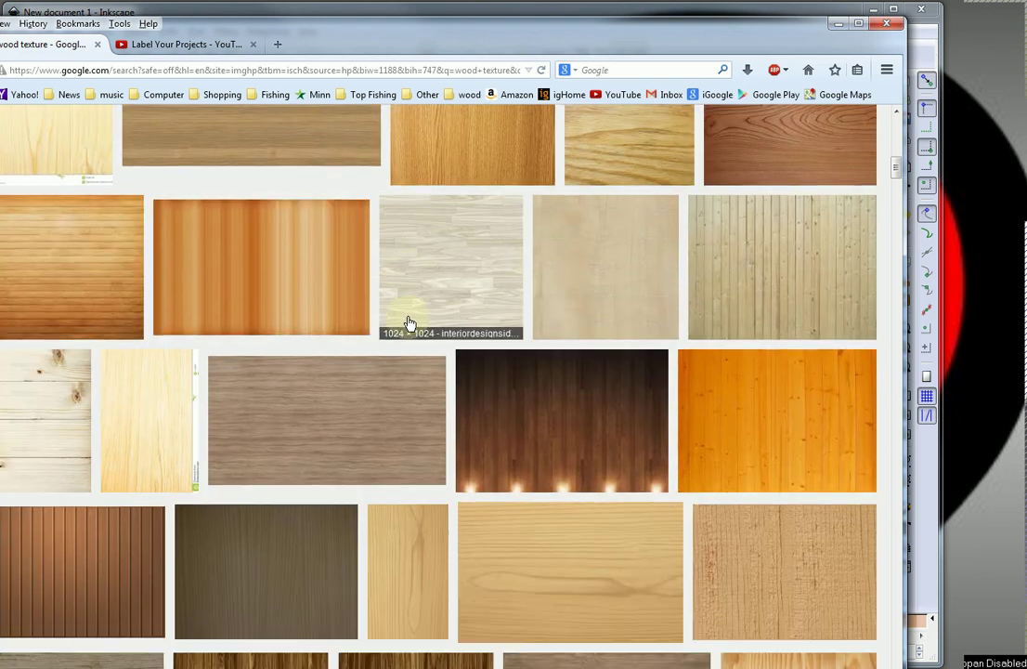
pyautogui.scroll(-1, 367, 308)
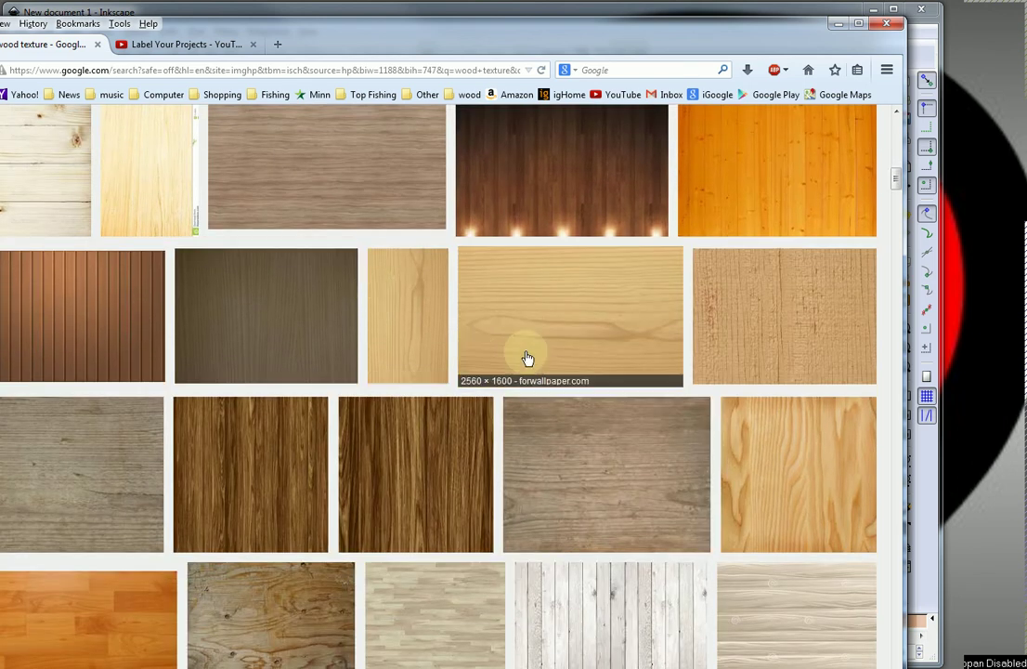
pyautogui.rightClick(536, 295)
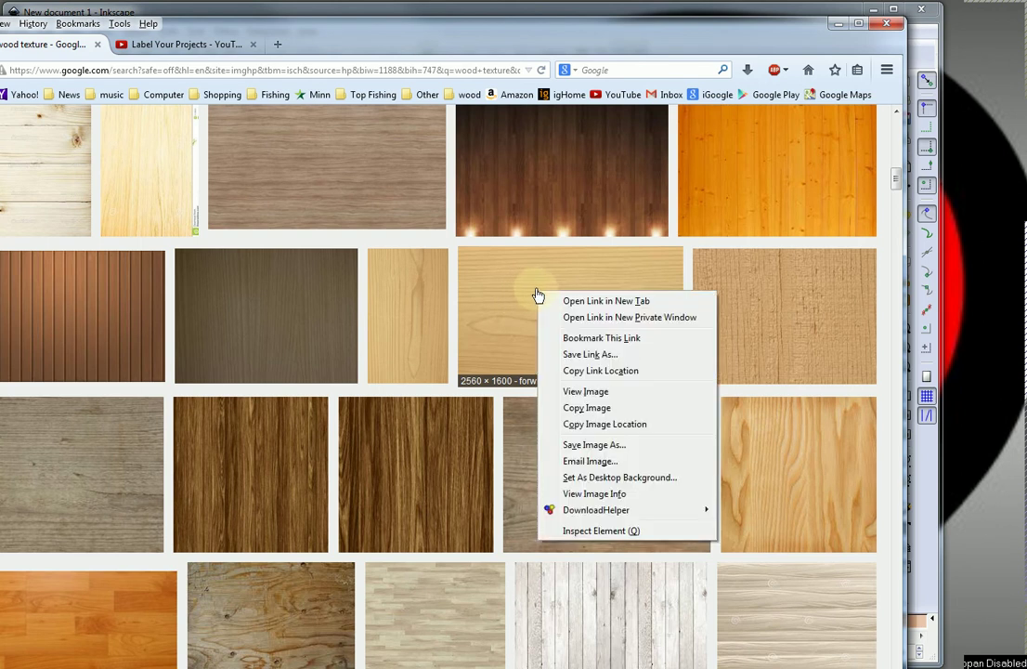
pyautogui.click(600, 415)
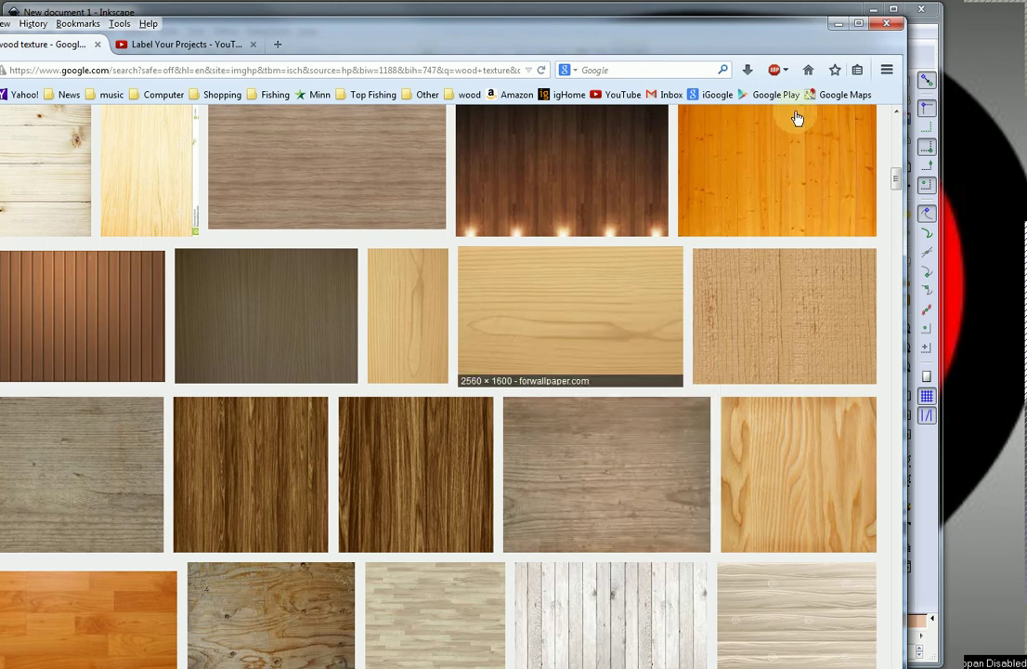
pyautogui.click(838, 24)
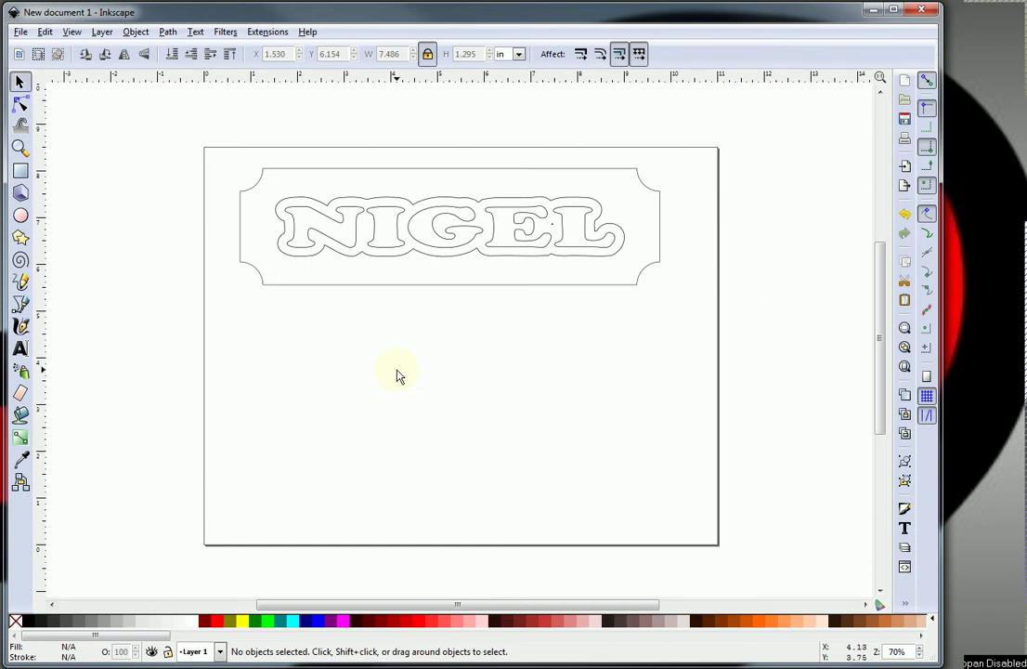
# Paste the pine image, stretch it to a 9.595 × 3.062 in board below the plaque, and duplicate it
pyautogui.rightClick(397, 375)
pyautogui.click(455, 458)
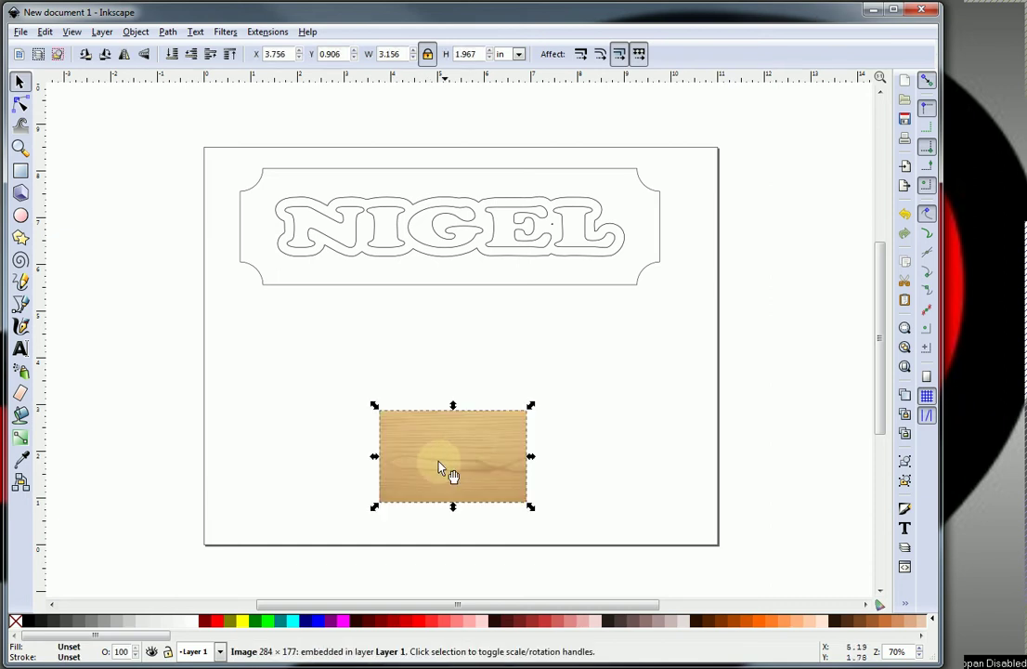
pyautogui.moveTo(438, 461); pyautogui.dragTo(392, 340)
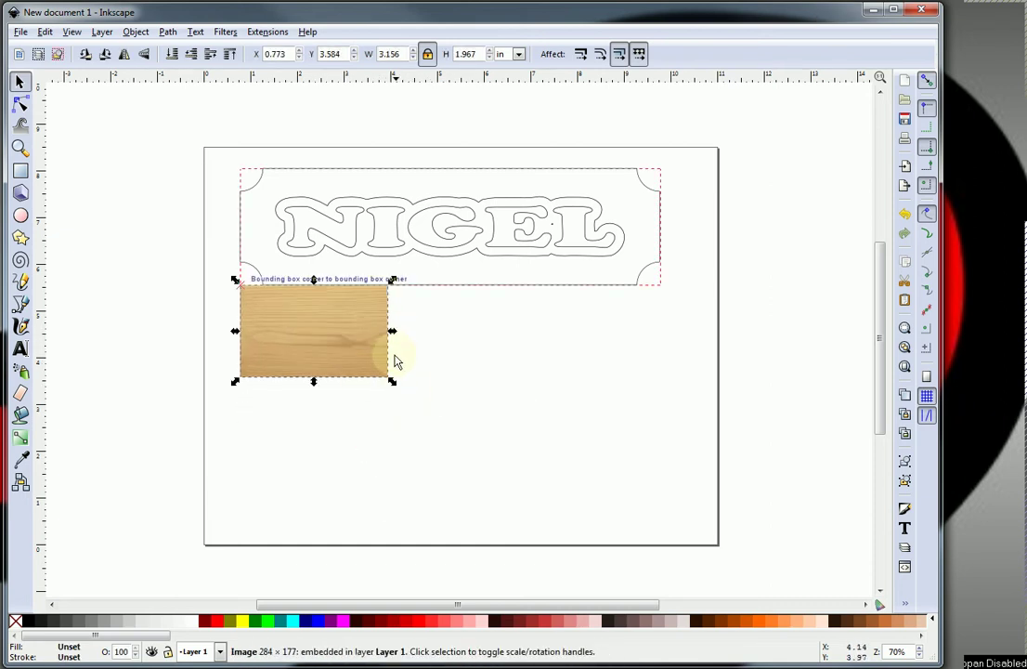
pyautogui.moveTo(391, 383); pyautogui.dragTo(620, 445)
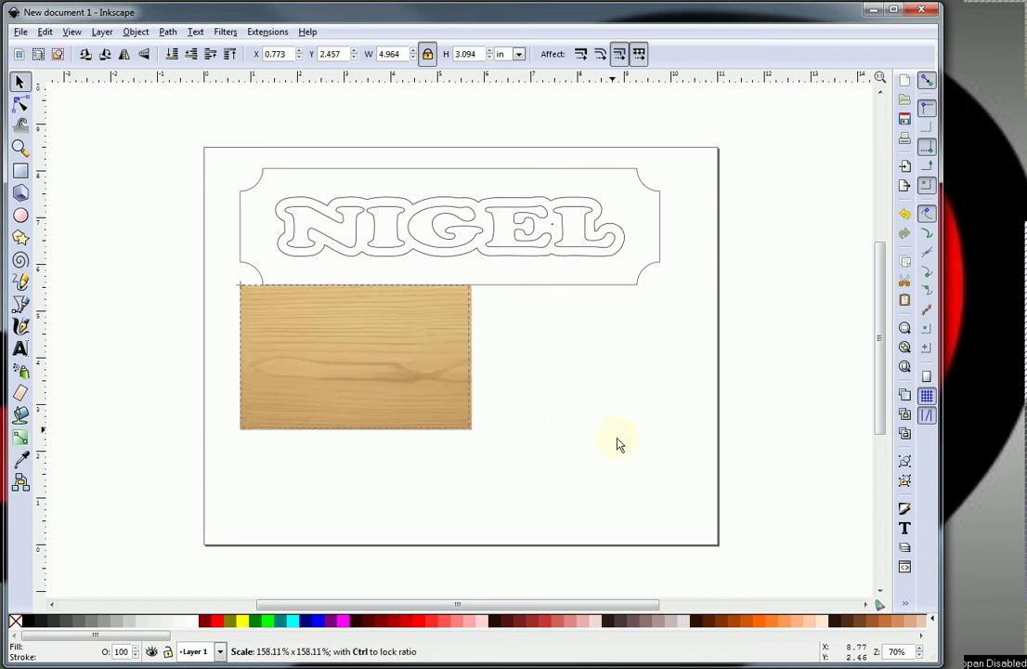
pyautogui.moveTo(473, 358); pyautogui.dragTo(652, 364)
pyautogui.moveTo(573, 355); pyautogui.dragTo(552, 255)
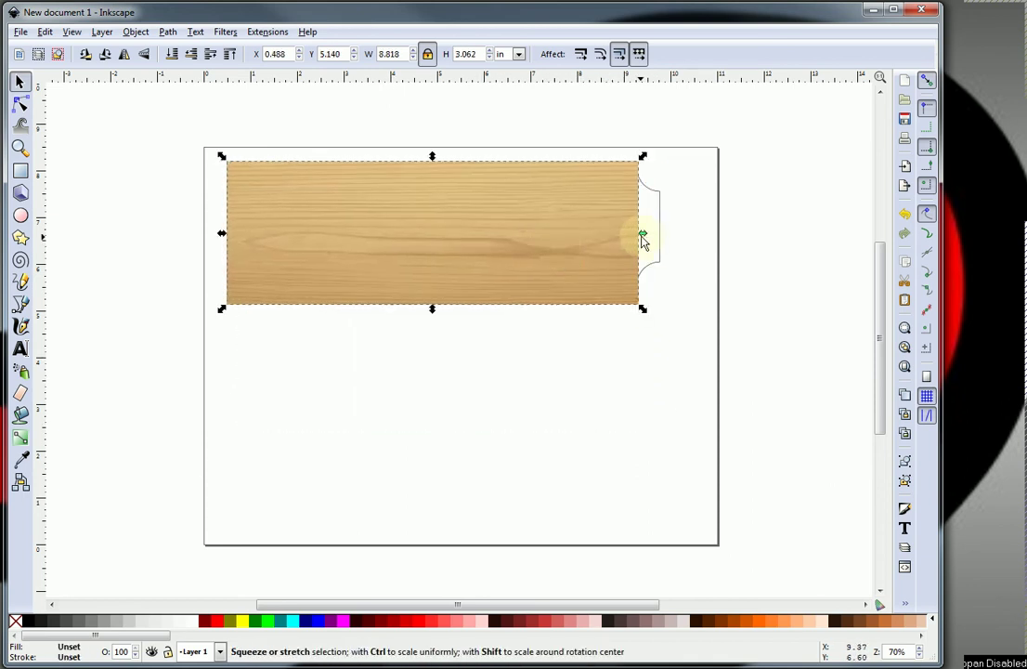
pyautogui.moveTo(643, 238); pyautogui.dragTo(674, 241)
pyautogui.moveTo(585, 248); pyautogui.dragTo(484, 514)
pyautogui.hotkey('ctrl', 'v')
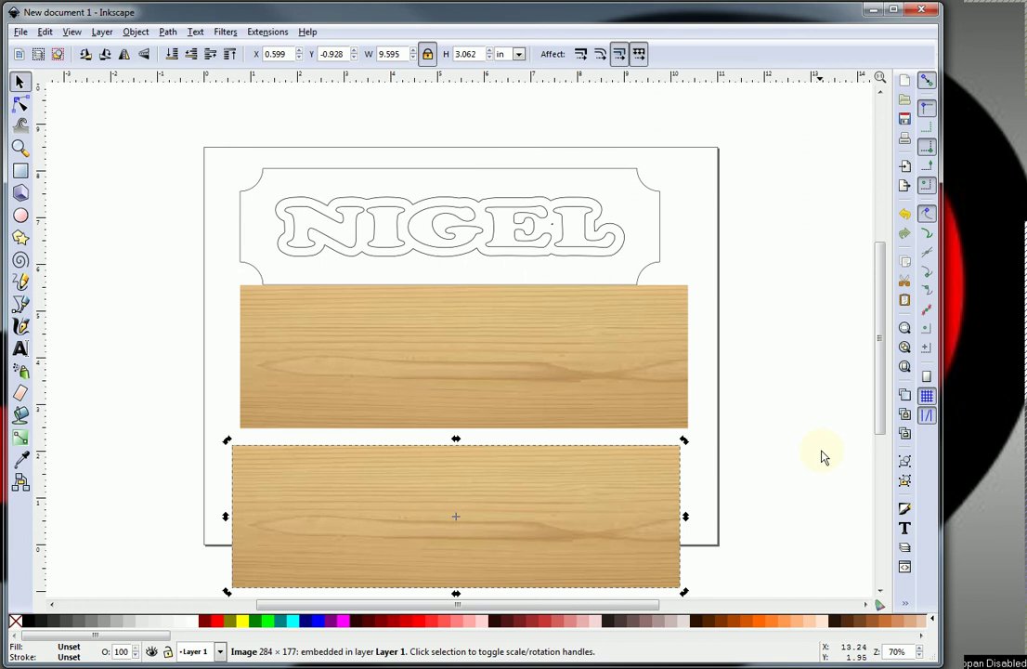
# Move the upper wood board over the NIGEL plaque and send it to the bottom
pyautogui.click(821, 457)
pyautogui.moveTo(617, 344); pyautogui.dragTo(603, 220)
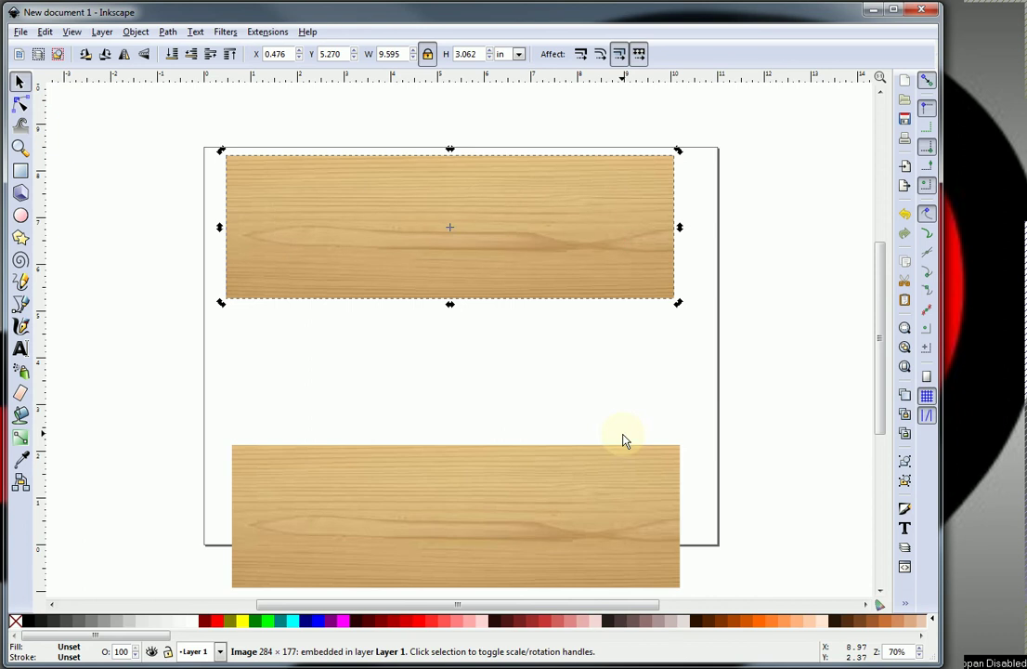
pyautogui.press('End')
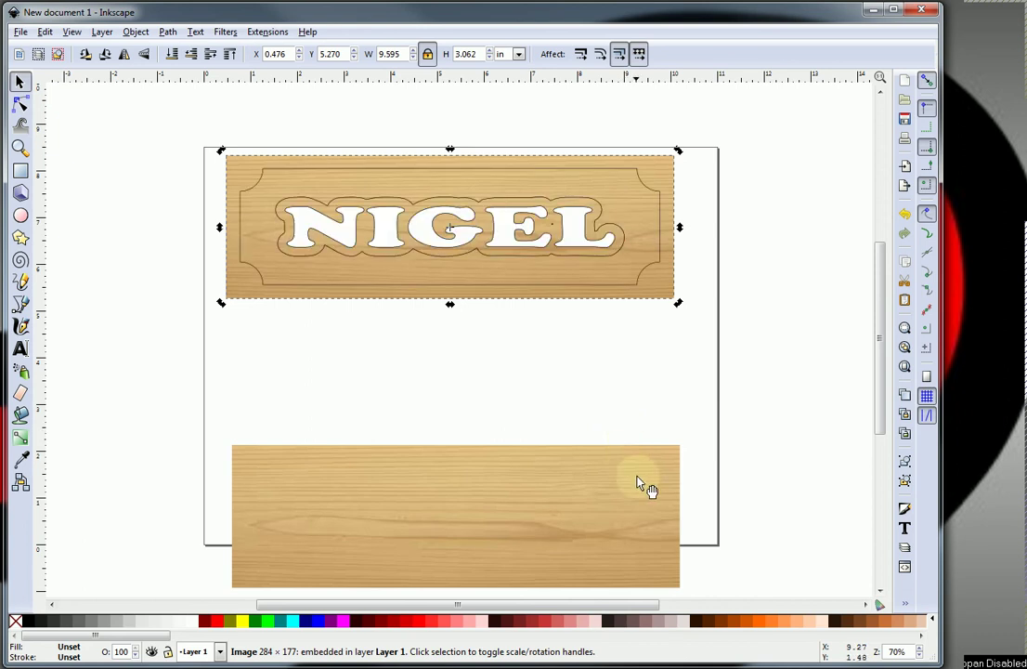
pyautogui.click(620, 368)
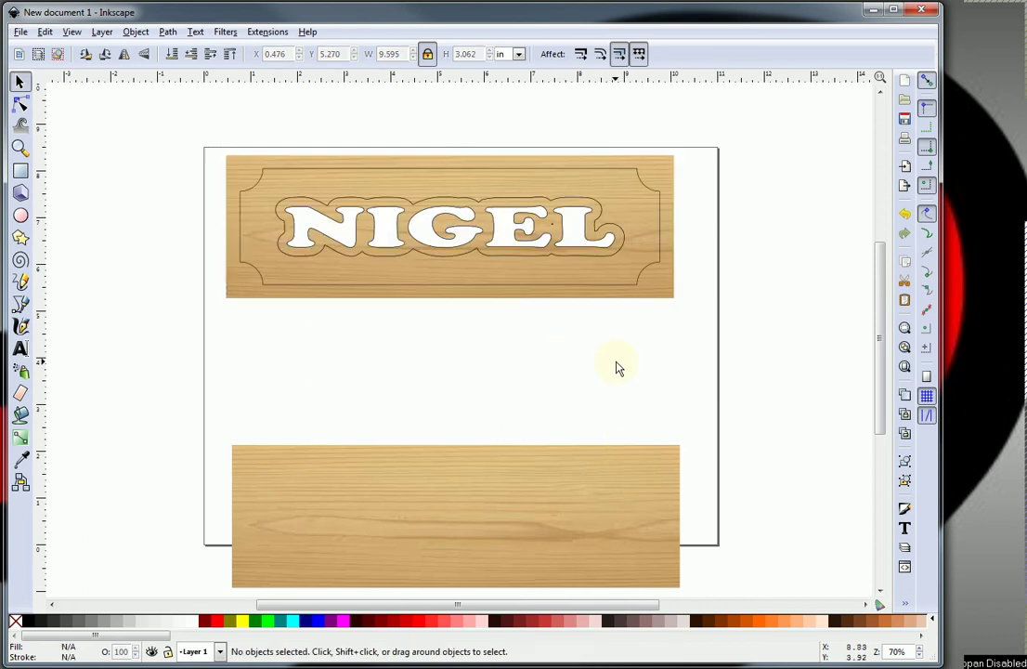
# Clip the board to the plaque outline, making an 8.991 × 2.491 in pine sign
pyautogui.click(617, 293)
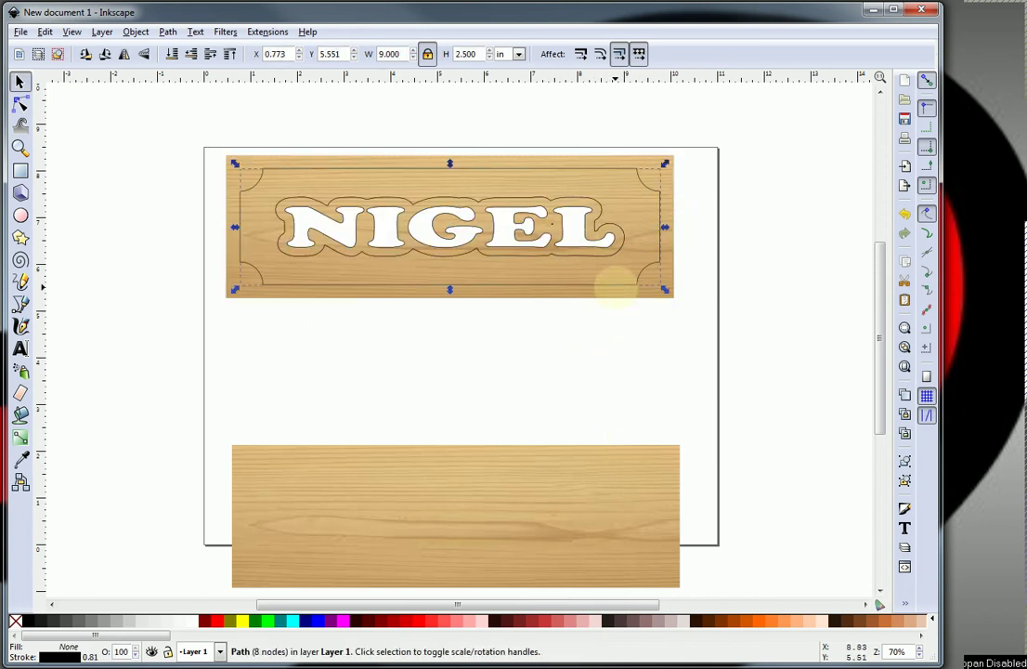
pyautogui.keyDown('shift'); pyautogui.click(659, 286); pyautogui.keyUp('shift')
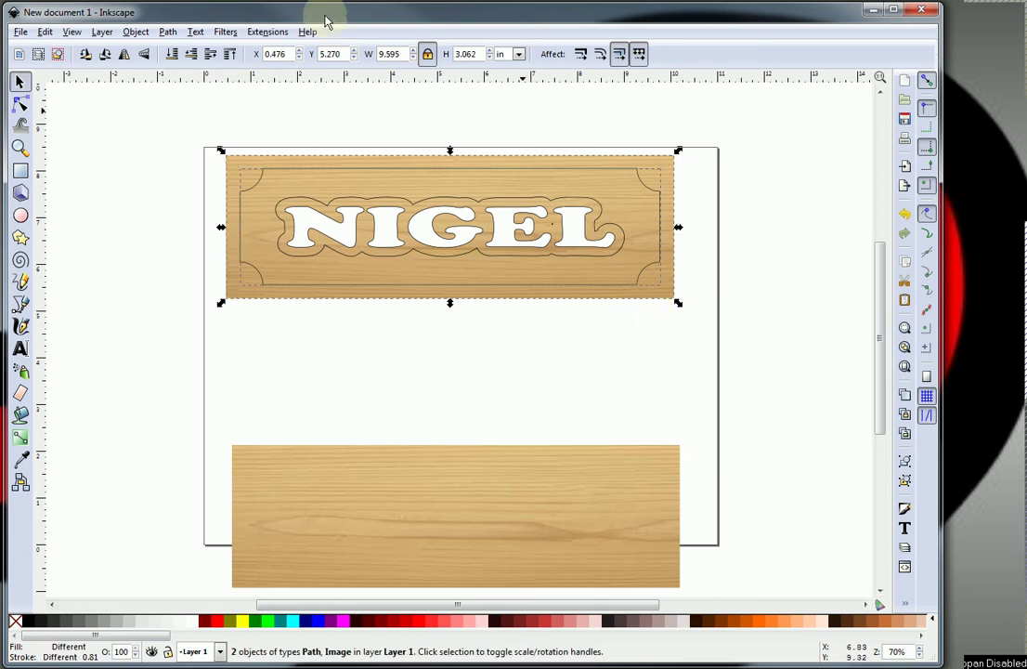
pyautogui.click(135, 32)
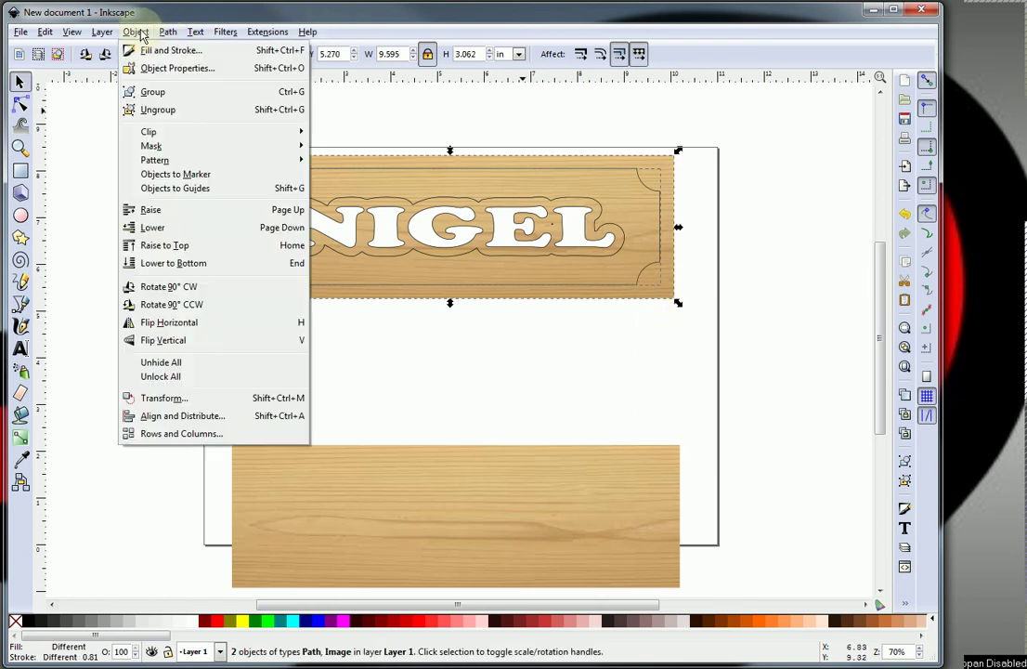
pyautogui.moveTo(181, 136)
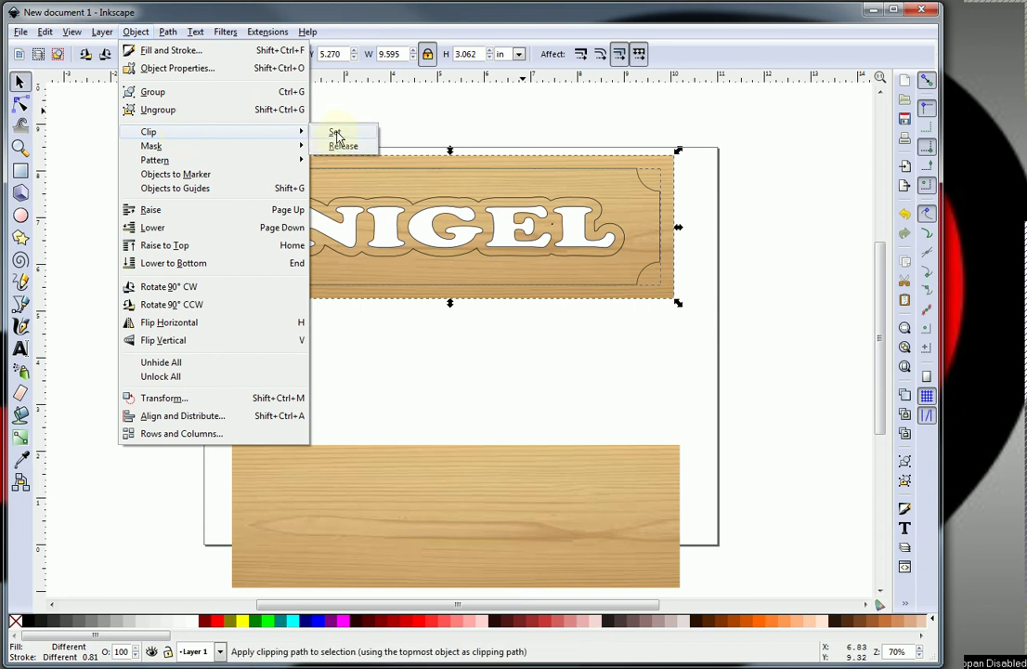
pyautogui.click(337, 136)
pyautogui.click(386, 334)
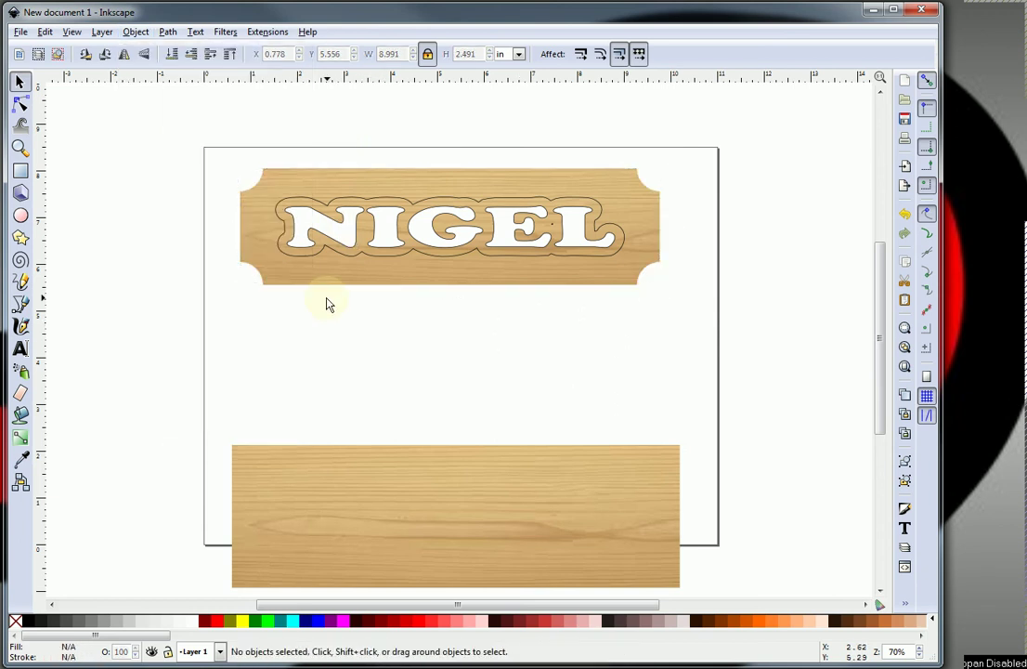
# Move the NIGEL text onto the lower wood board and set its fill to none
pyautogui.click(450, 226)
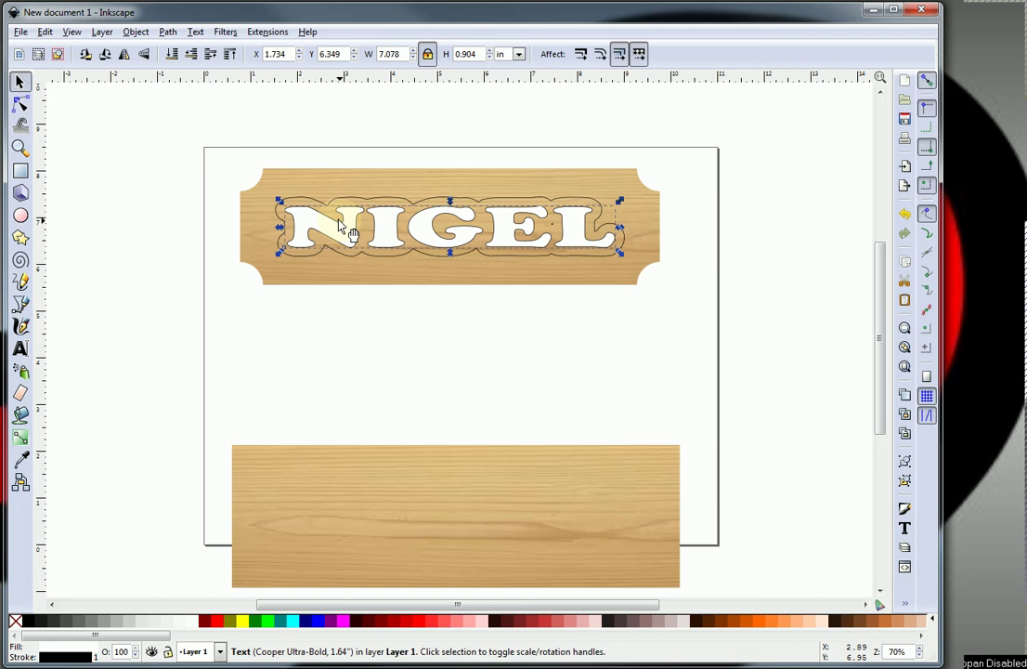
pyautogui.moveTo(351, 232); pyautogui.dragTo(401, 543)
pyautogui.click(14, 621)
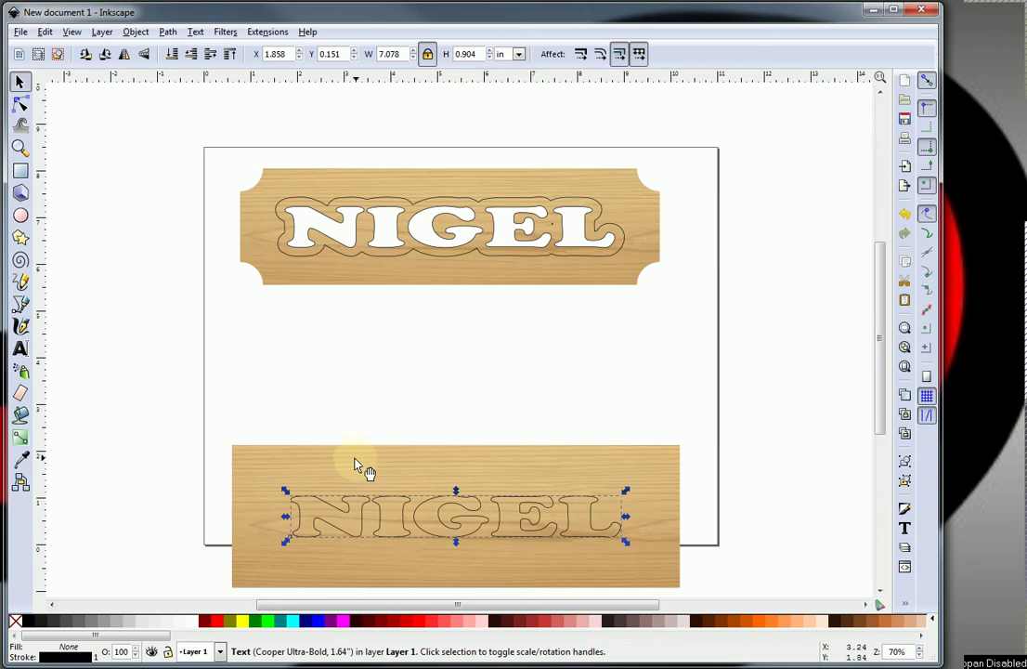
# Apply Object > Clip > Set to the text and lower board, then reposition the pieces
pyautogui.keyDown('shift'); pyautogui.click(316, 473); pyautogui.keyUp('shift')
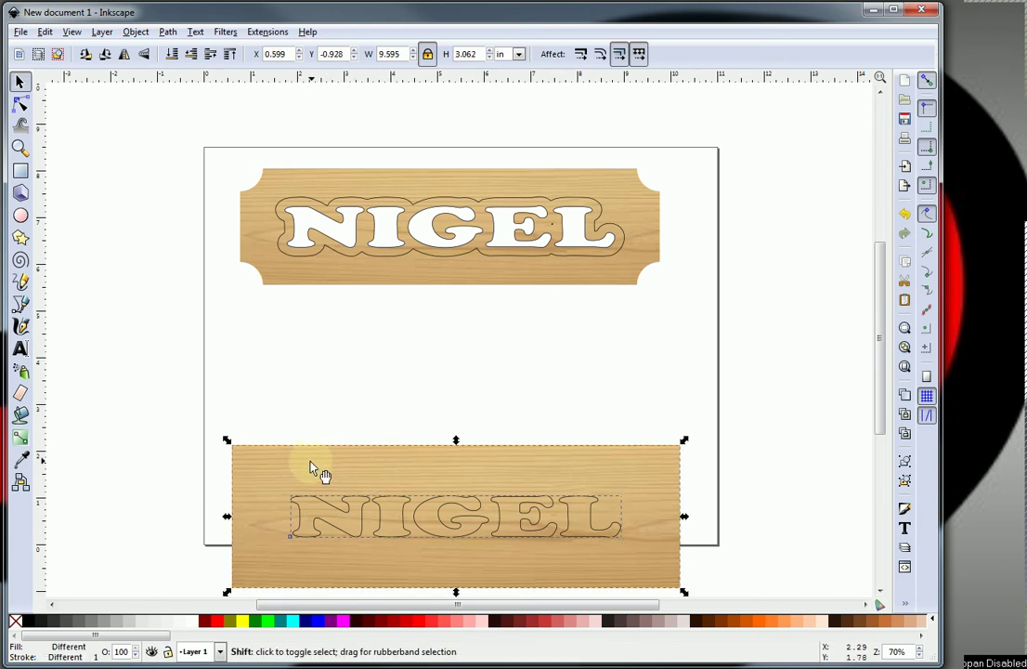
pyautogui.click(138, 32)
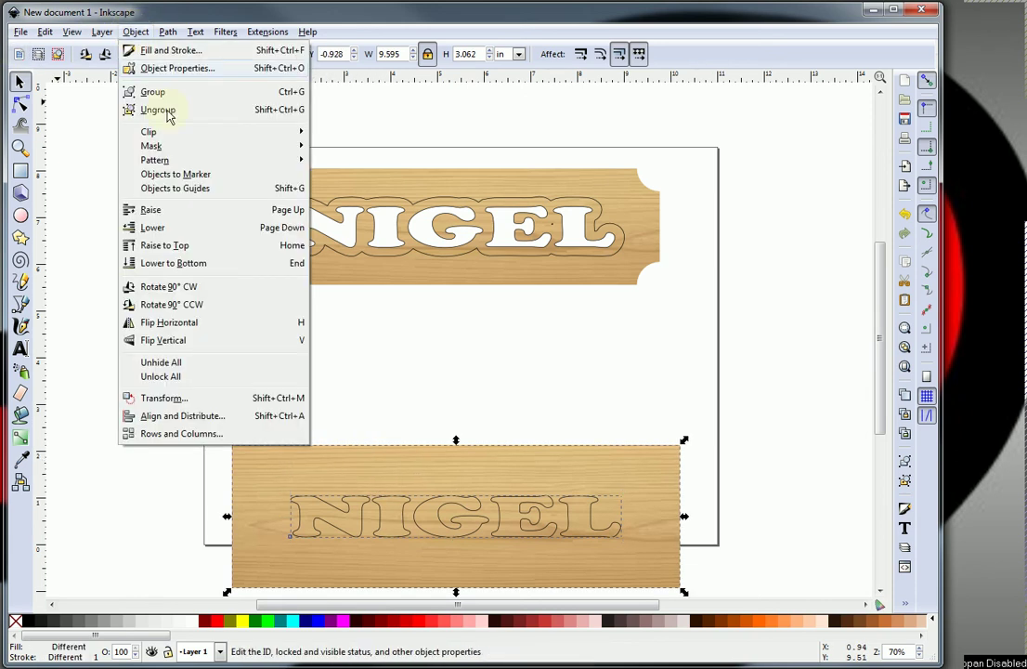
pyautogui.moveTo(151, 133)
pyautogui.click(336, 134)
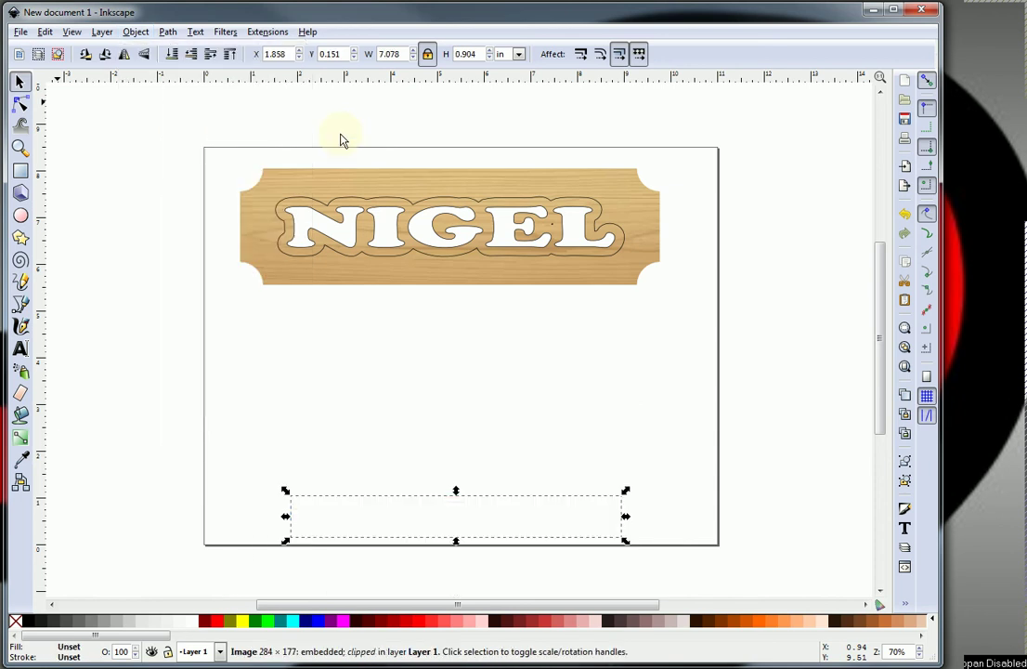
pyautogui.moveTo(532, 437); pyautogui.dragTo(534, 426)
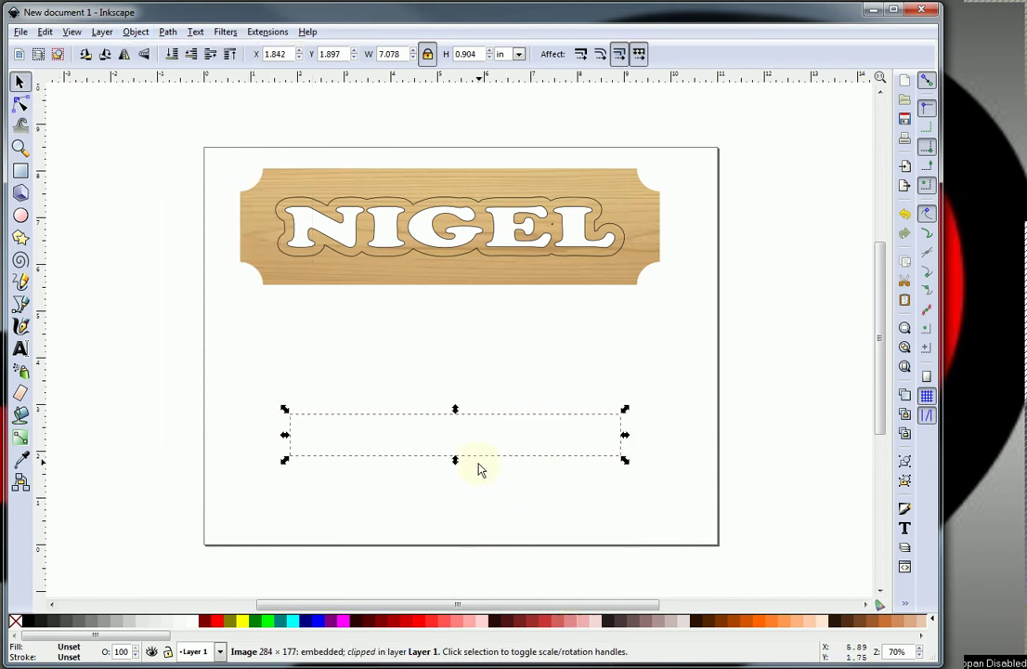
pyautogui.moveTo(473, 475); pyautogui.dragTo(492, 485)
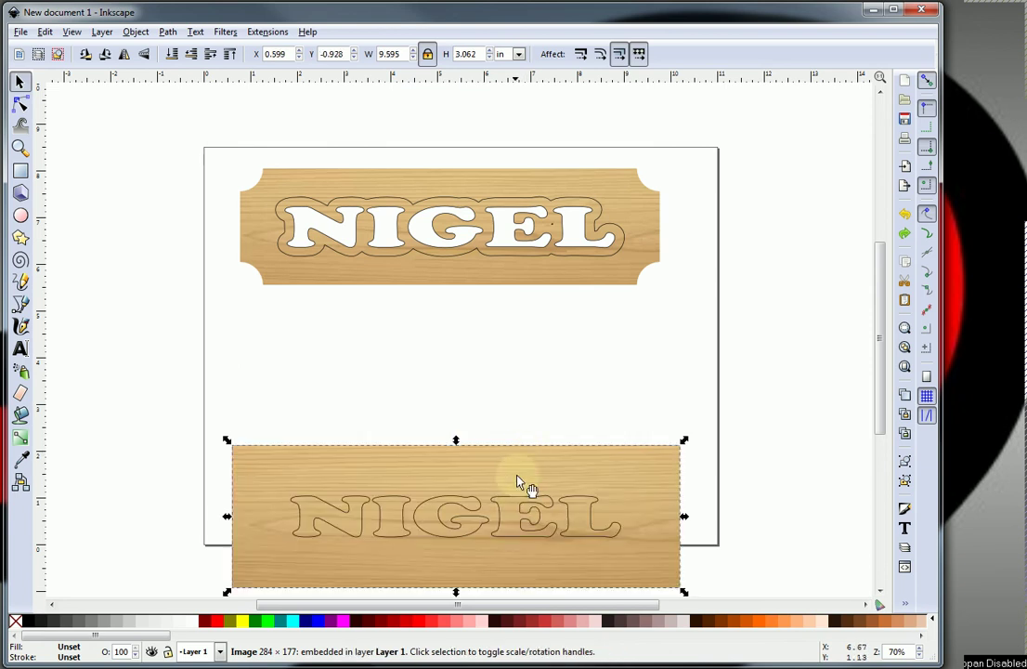
# Convert the lower NIGEL text to paths with Path > Object to Path
pyautogui.click(585, 528)
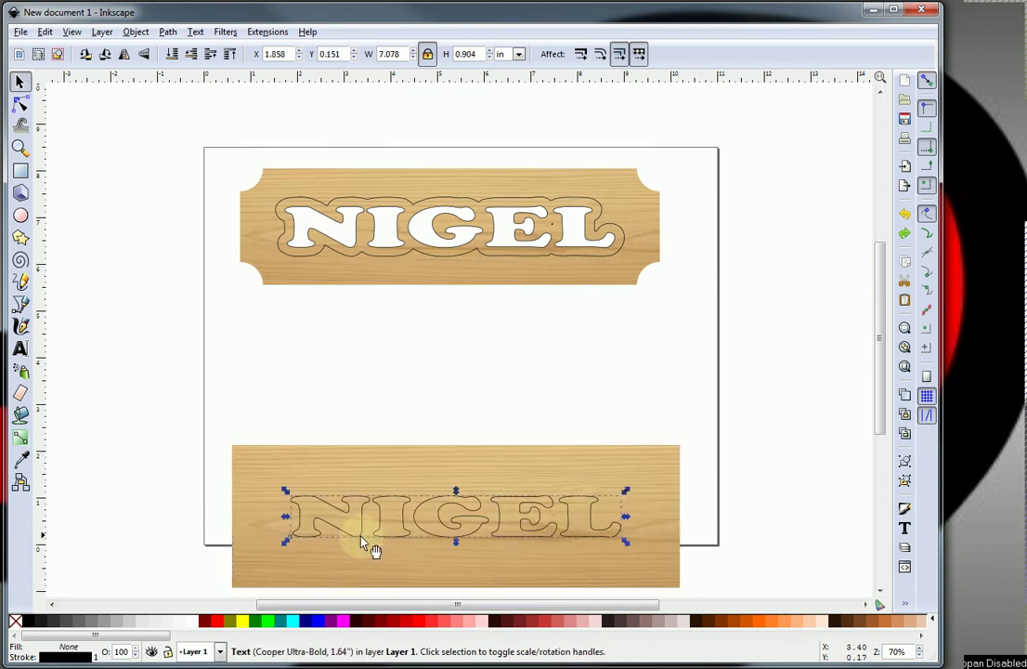
pyautogui.click(168, 32)
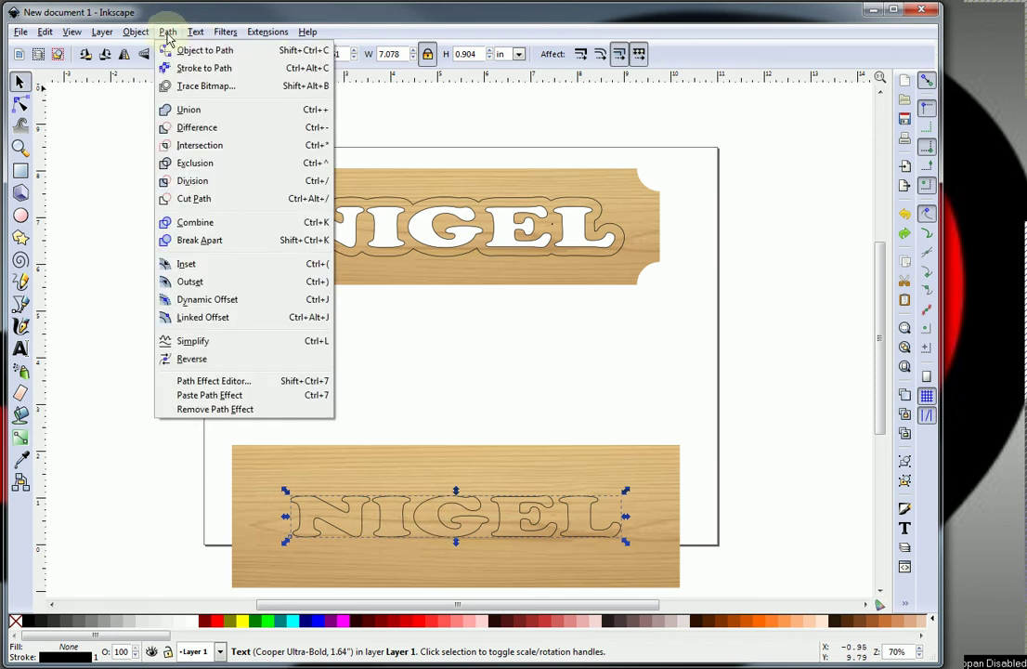
pyautogui.click(203, 51)
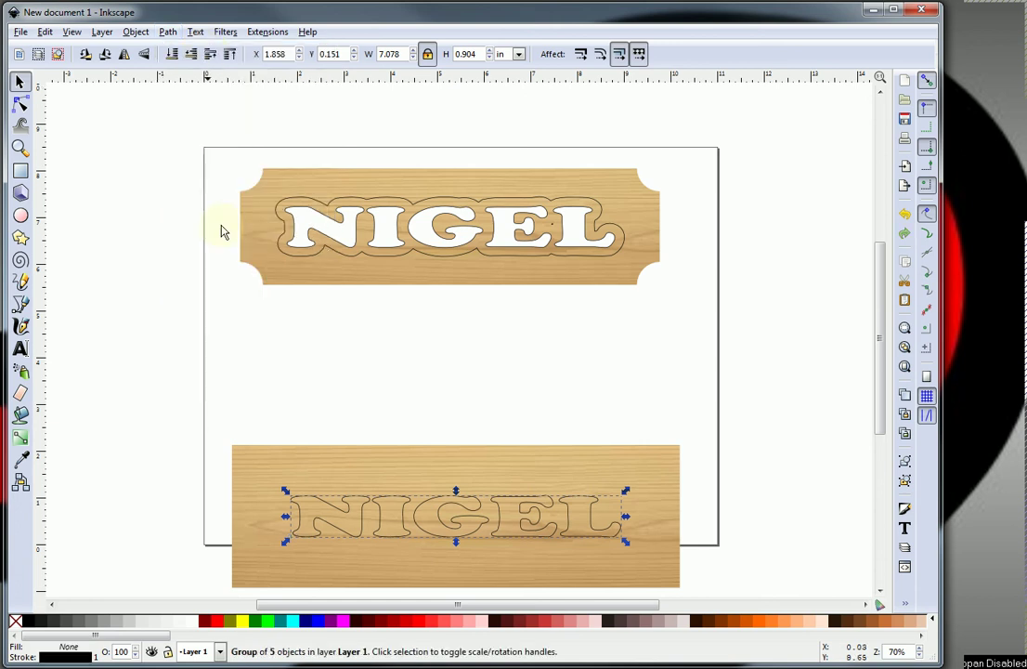
pyautogui.click(283, 396)
# Clip the wood image to the NIGEL letters, making 7.067 × 0.892 in wooden lettering below the plaque
pyautogui.moveTo(264, 428); pyautogui.dragTo(631, 563)
pyautogui.press('shift')
pyautogui.keyDown('shift'); pyautogui.click(650, 557); pyautogui.keyUp('shift')
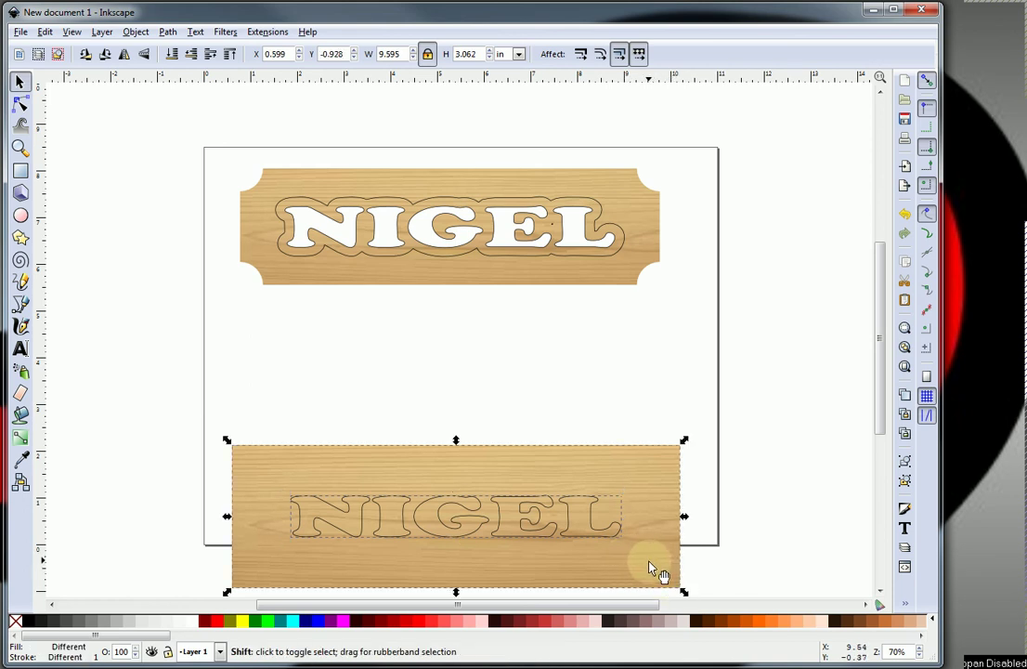
pyautogui.click(167, 31)
pyautogui.moveTo(149, 35)
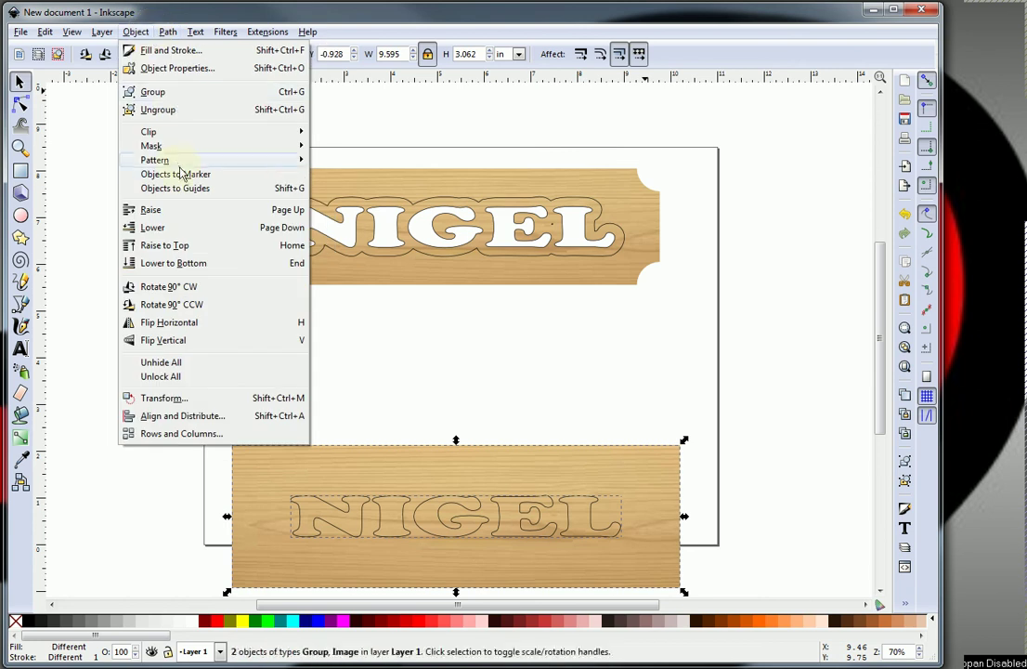
pyautogui.moveTo(165, 132)
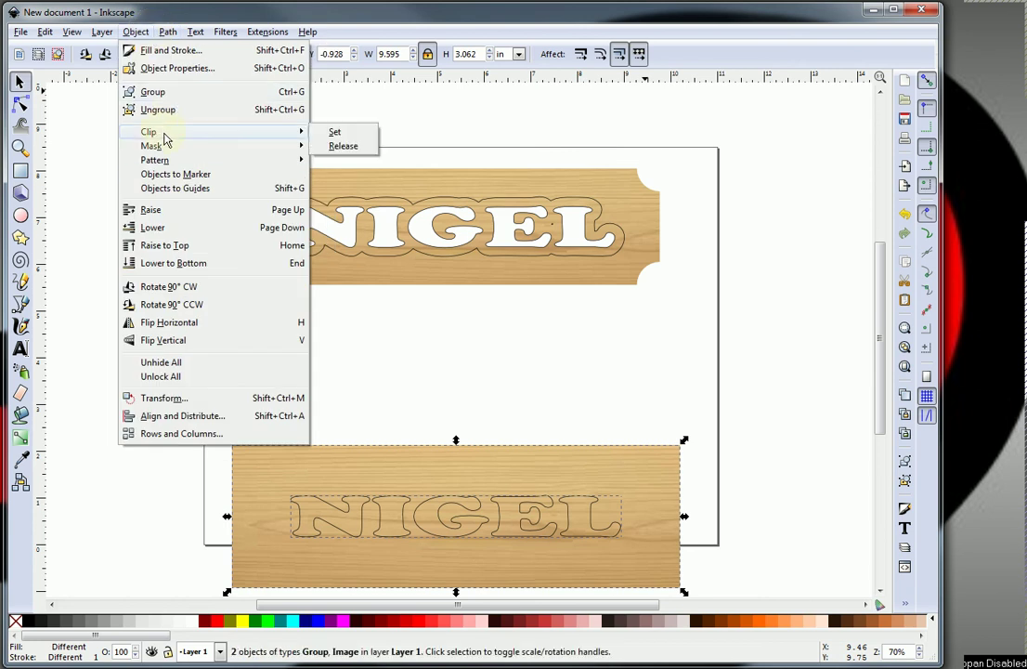
pyautogui.click(336, 133)
pyautogui.moveTo(509, 534); pyautogui.dragTo(493, 367)
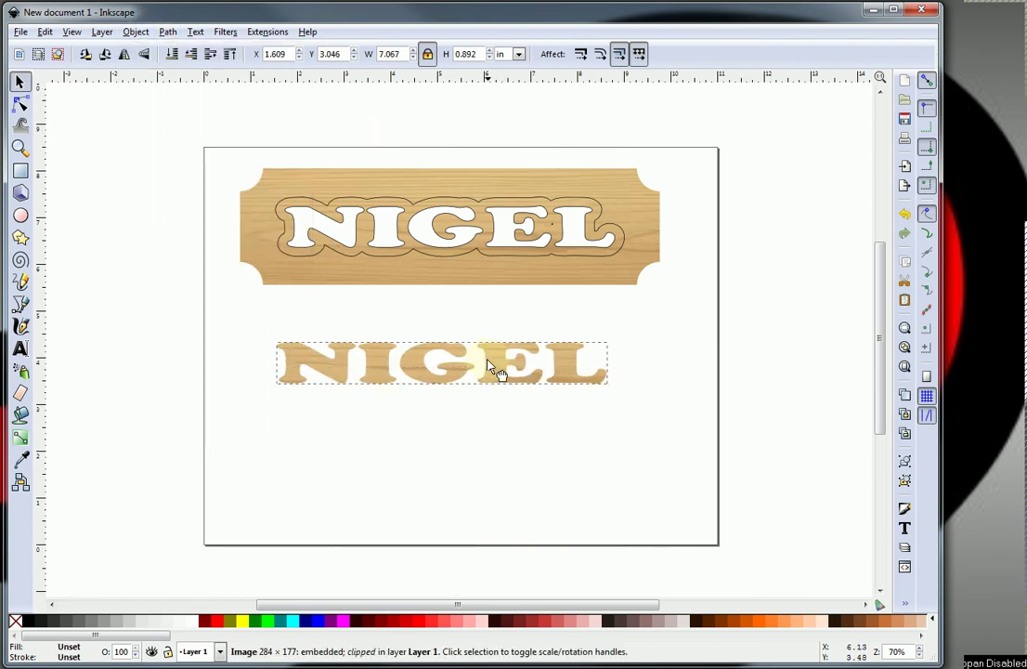
pyautogui.click(466, 436)
# Move the plain NIGEL text off the plaque and place the wood-grain letters on it
pyautogui.doubleClick(481, 248)
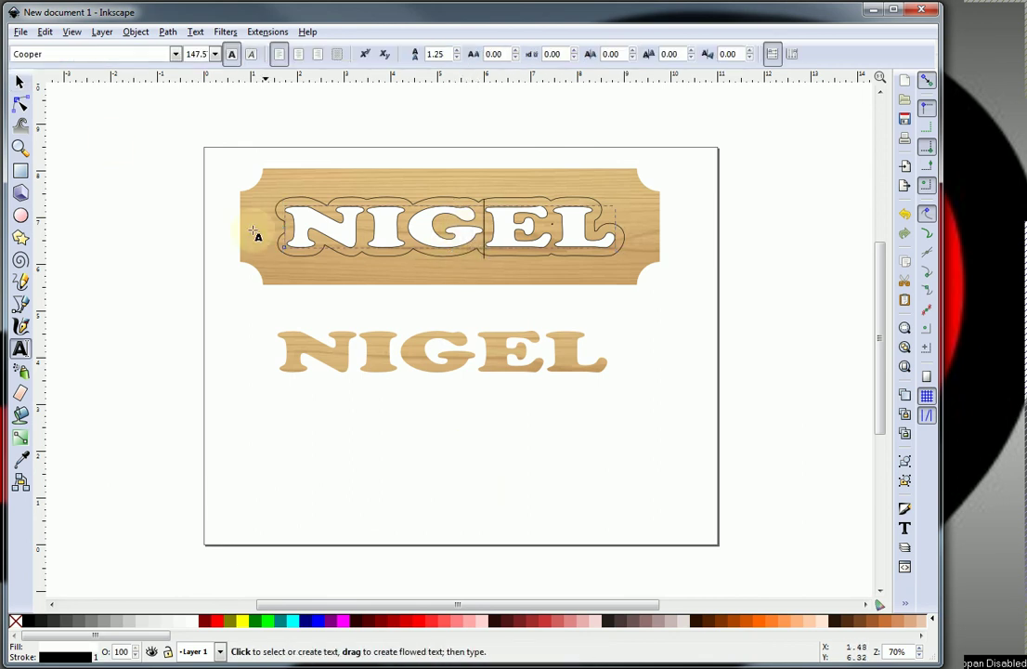
pyautogui.click(19, 82)
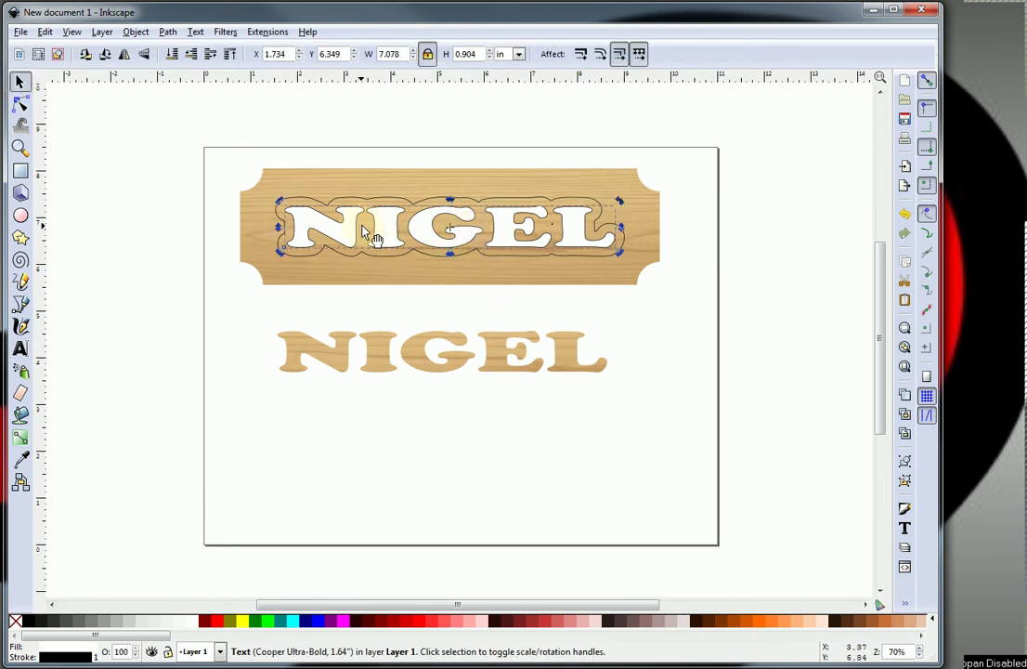
pyautogui.moveTo(391, 238); pyautogui.dragTo(407, 440)
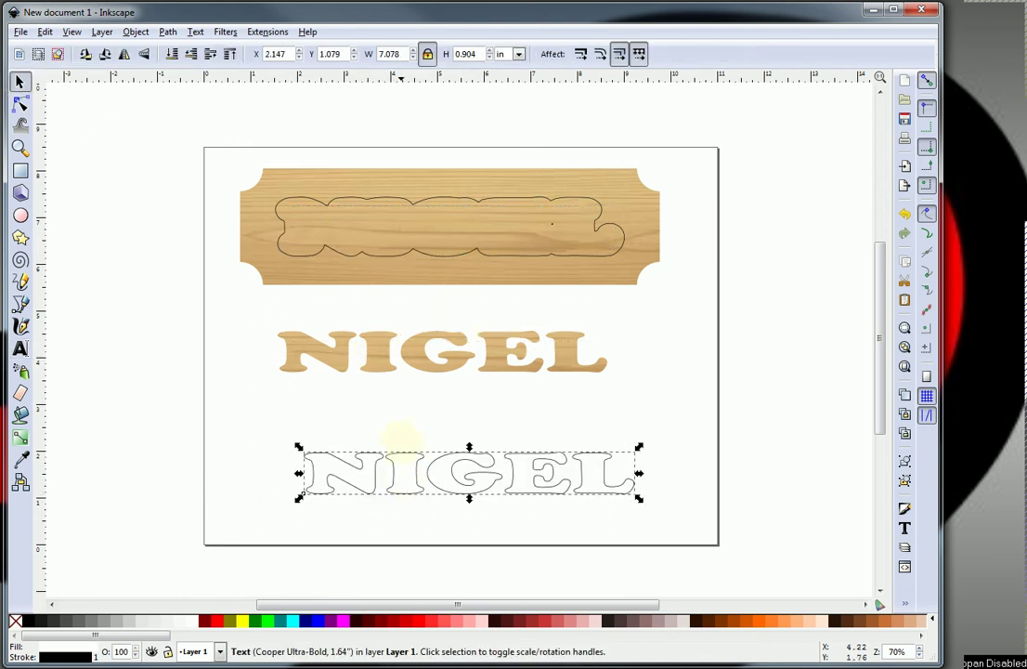
pyautogui.click(468, 355)
pyautogui.moveTo(459, 358); pyautogui.dragTo(462, 246)
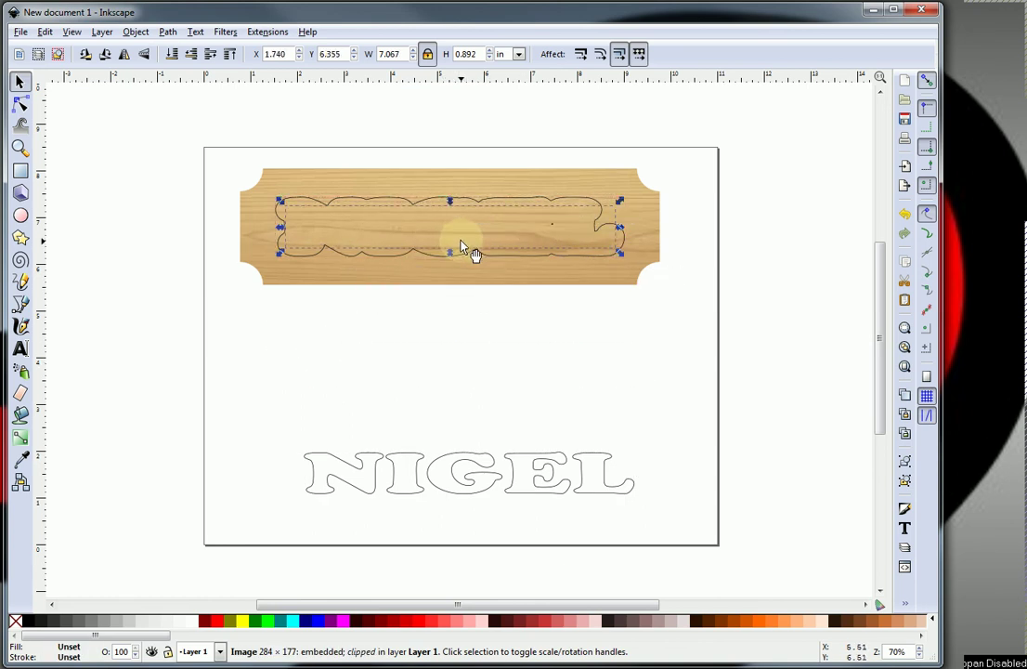
pyautogui.click(532, 371)
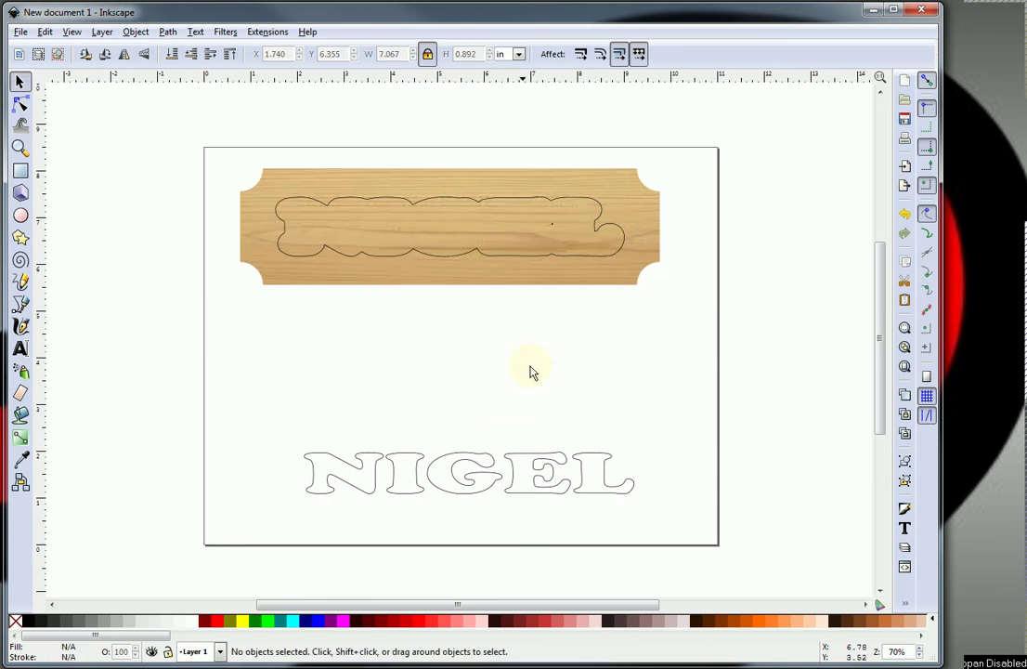
# Fill the NIGEL plaque's border shape with solid black
pyautogui.click(602, 252)
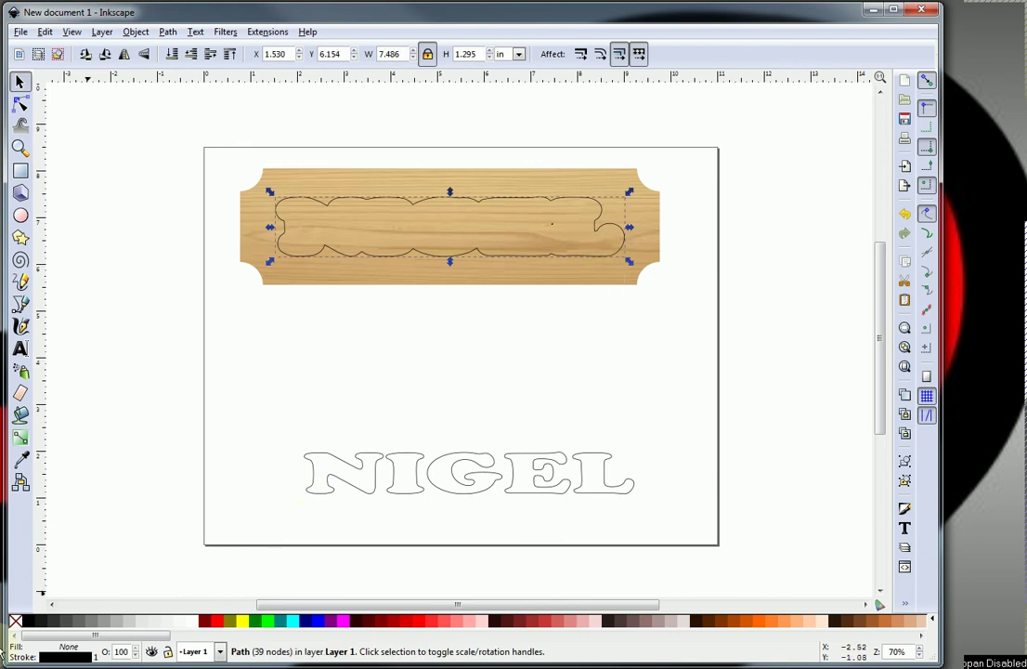
pyautogui.click(29, 620)
pyautogui.click(327, 367)
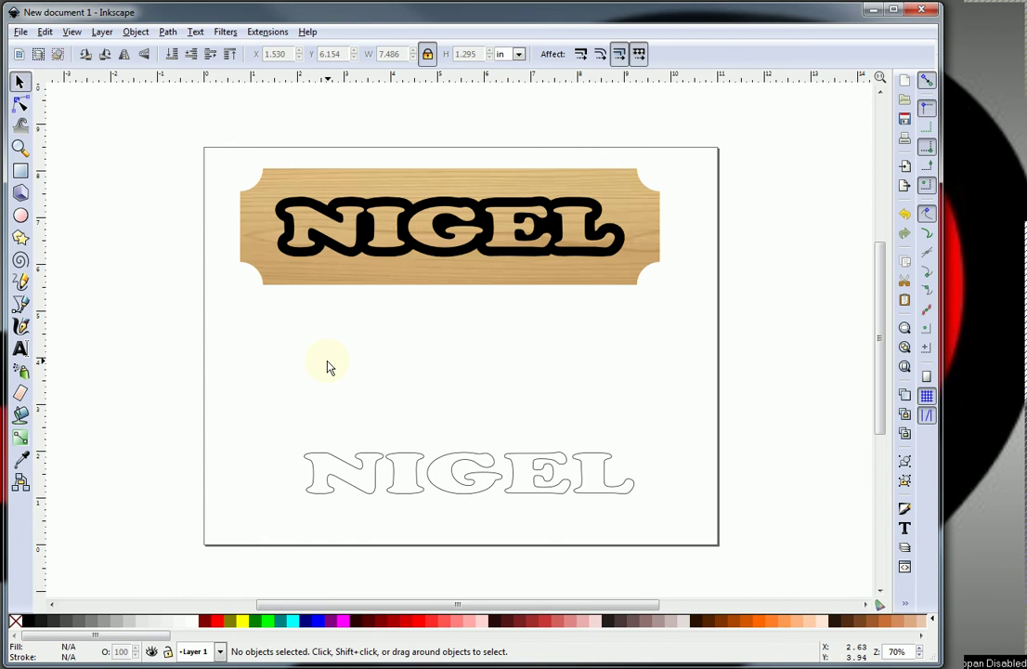
# Delete the lower NIGEL outline text and undo five times back to the plain outlined plaque
pyautogui.moveTo(289, 435); pyautogui.dragTo(636, 507)
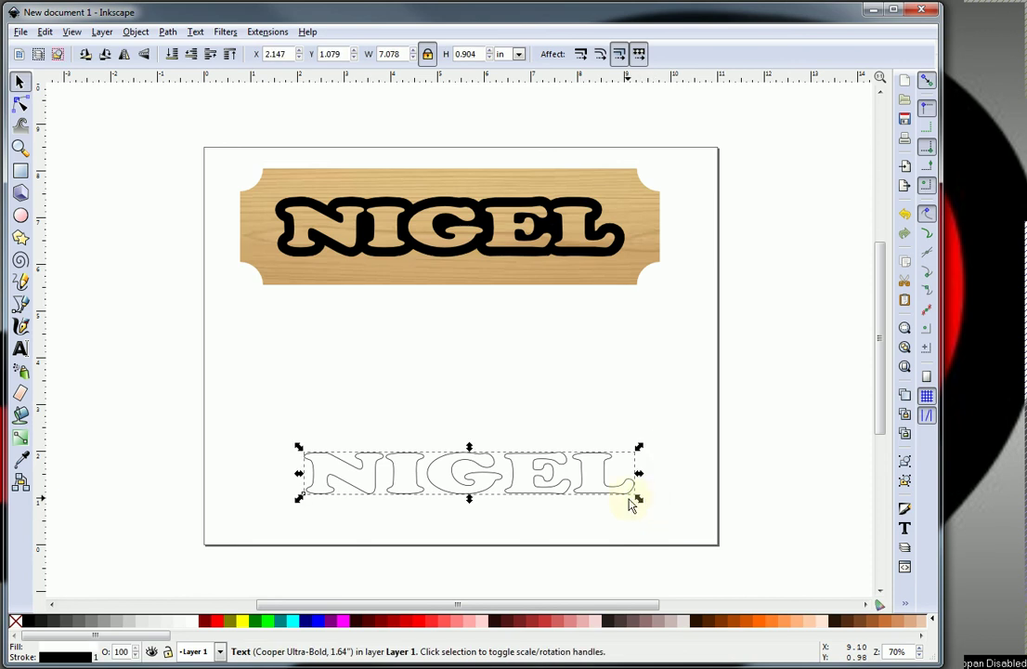
pyautogui.press('Delete')
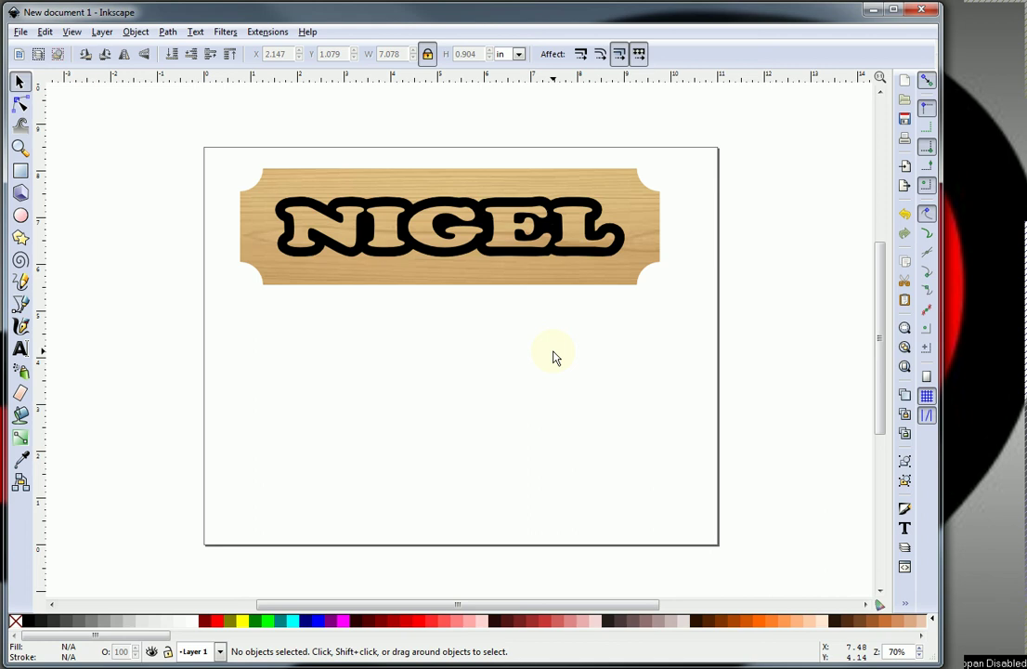
pyautogui.press('ctrl')
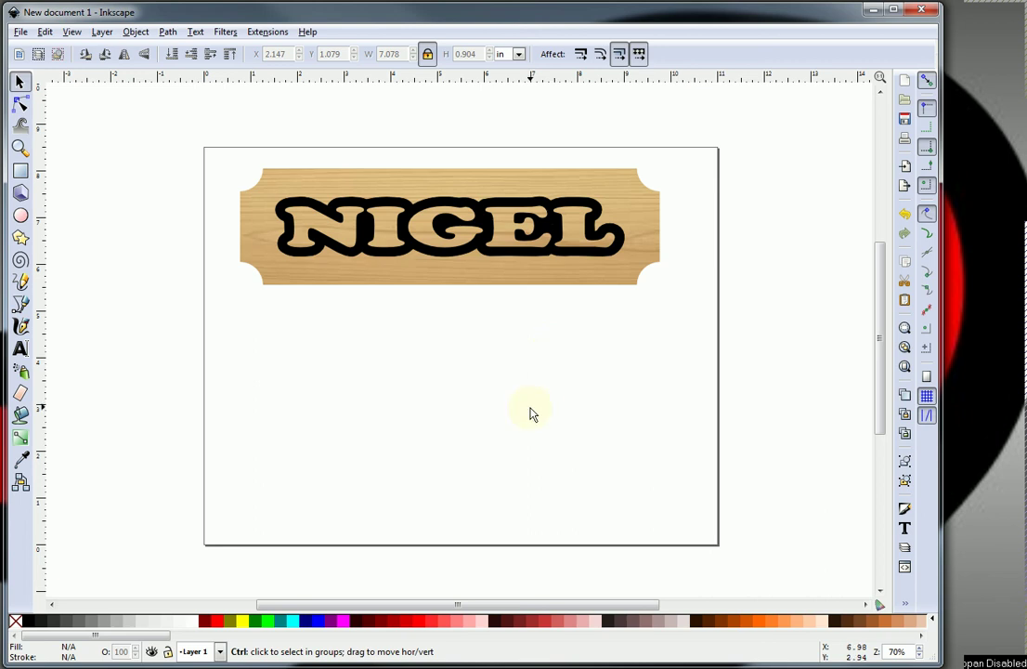
pyautogui.hotkey('ctrl', 'z')
pyautogui.hotkey('ctrl', 'z')
pyautogui.hotkey('ctrl', 'z')
pyautogui.hotkey('ctrl', 'z')
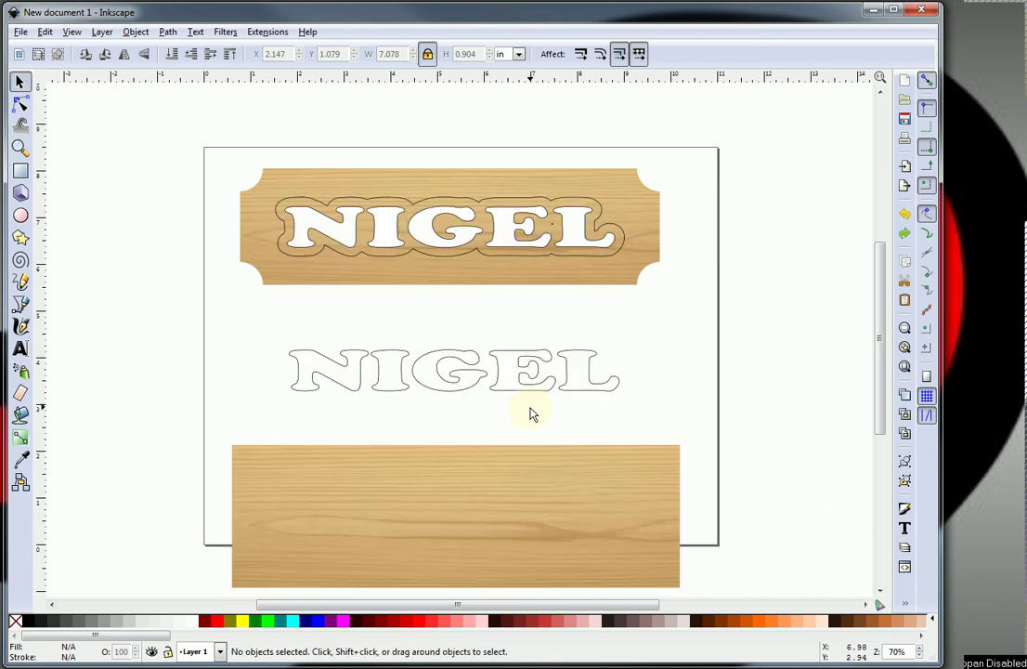
pyautogui.hotkey('ctrl', 'z')
pyautogui.hotkey('ctrl', 'z')
pyautogui.hotkey('ctrl', 'z')
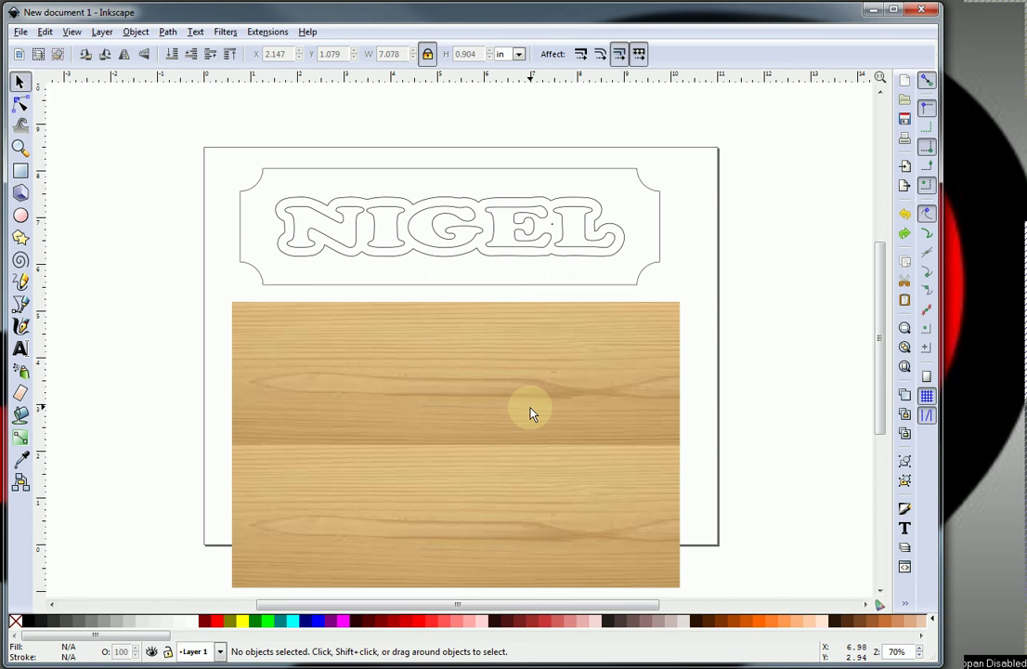
pyautogui.hotkey('ctrl', 'z')
pyautogui.hotkey('ctrl', 'z')
pyautogui.hotkey('ctrl', 'z')
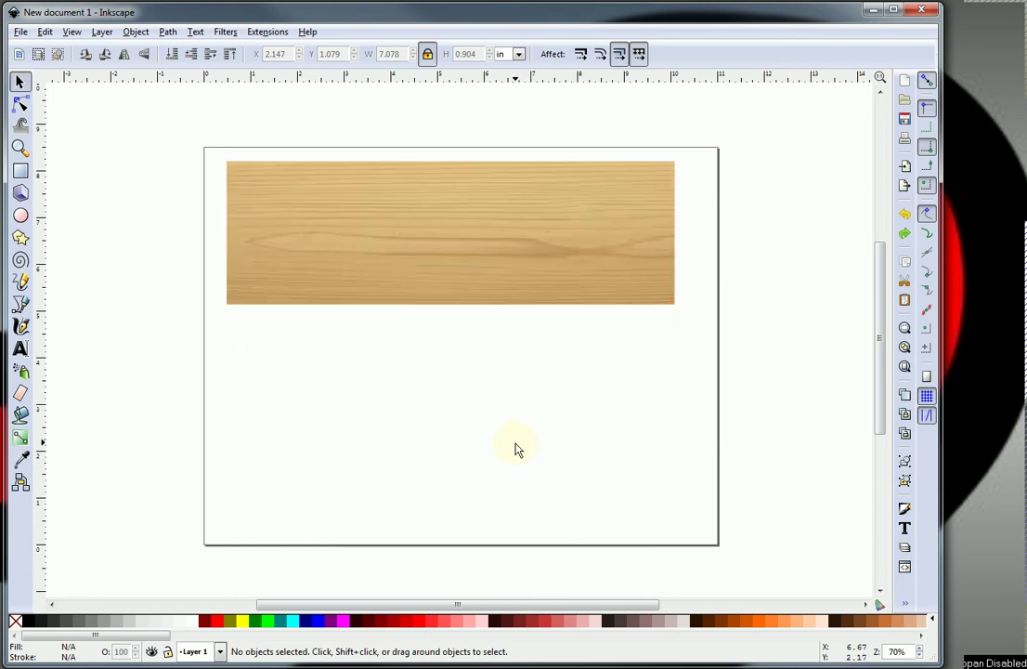
pyautogui.hotkey('ctrl', 'z')
pyautogui.hotkey('ctrl', 'z')
pyautogui.hotkey('ctrl', 'z')
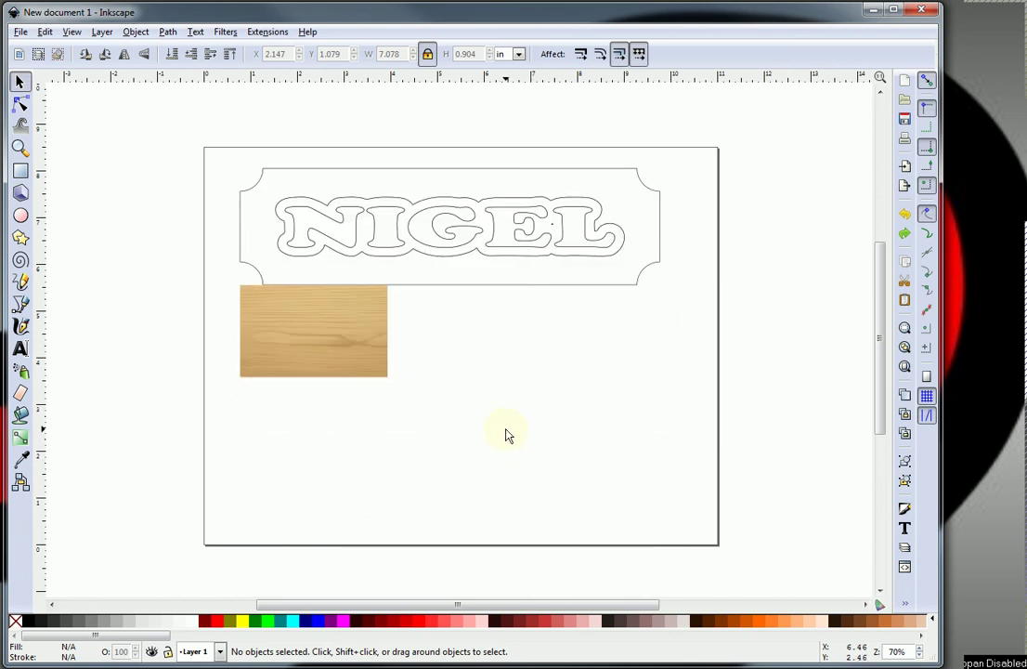
pyautogui.hotkey('ctrl', 'z')
pyautogui.hotkey('ctrl', 'z')
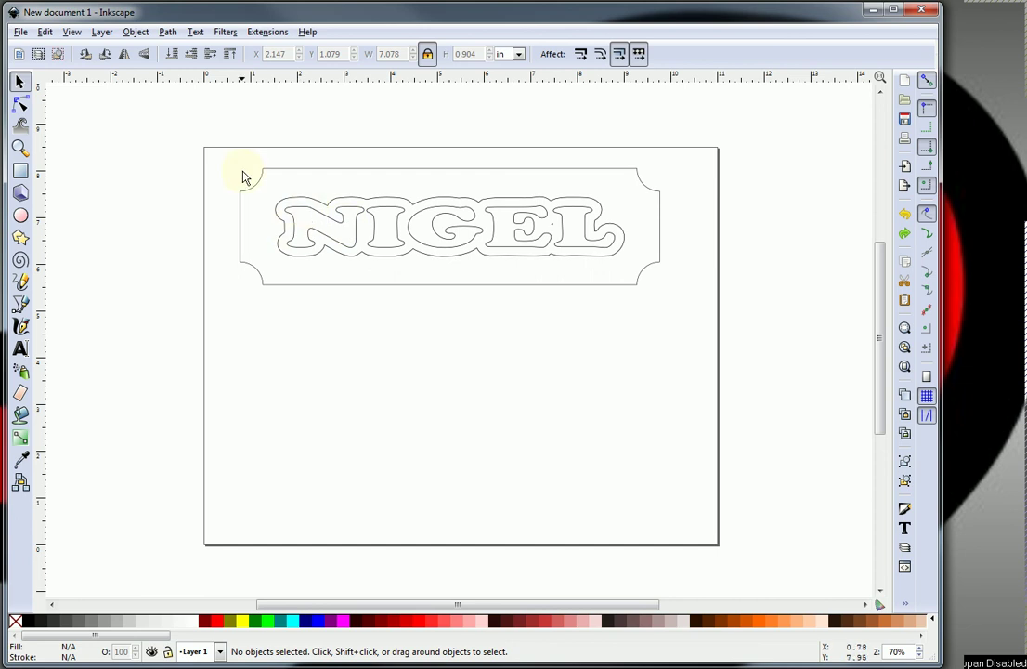
# Copy and paste the outlined NIGEL plaque, place the copy below the original, and flip it horizontally
pyautogui.moveTo(229, 145); pyautogui.dragTo(667, 321)
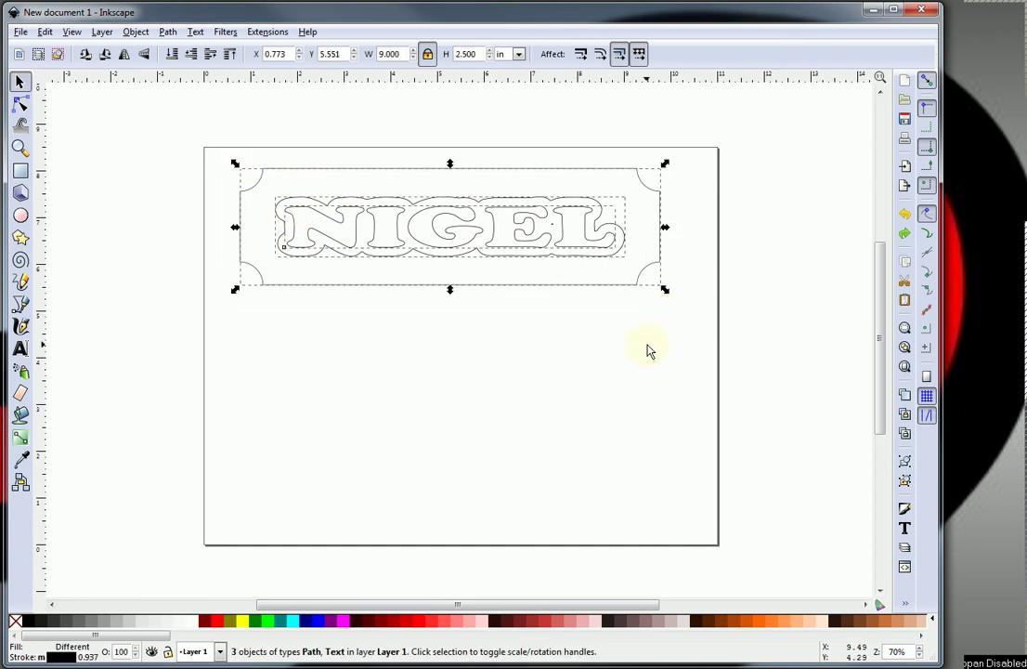
pyautogui.hotkey('ctrl', 'c')
pyautogui.hotkey('ctrl', 'v')
pyautogui.moveTo(684, 403); pyautogui.dragTo(488, 475)
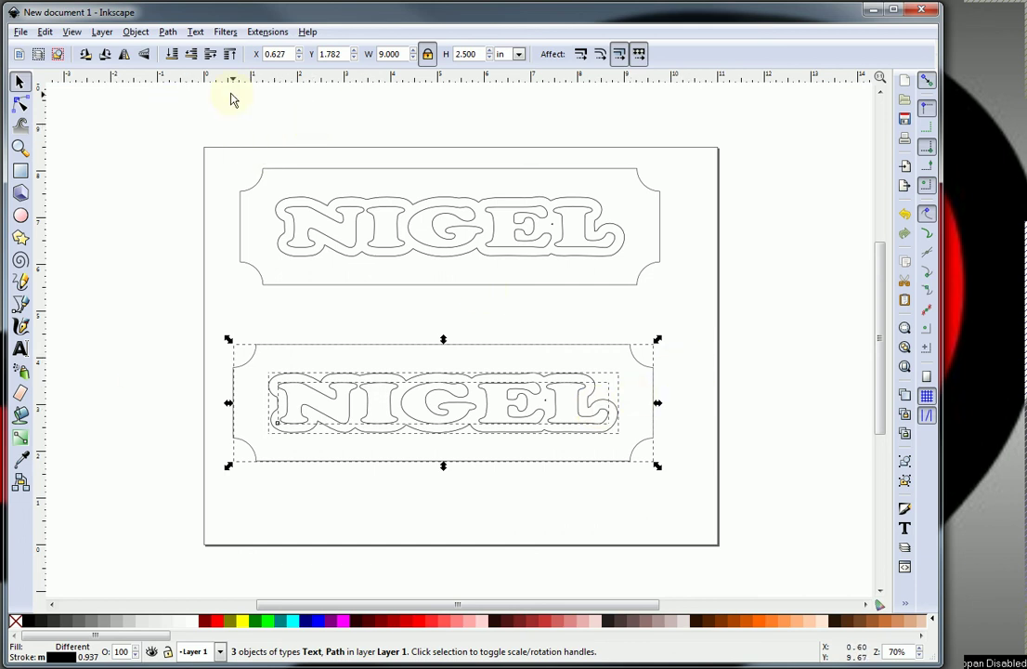
pyautogui.click(125, 55)
pyautogui.click(514, 542)
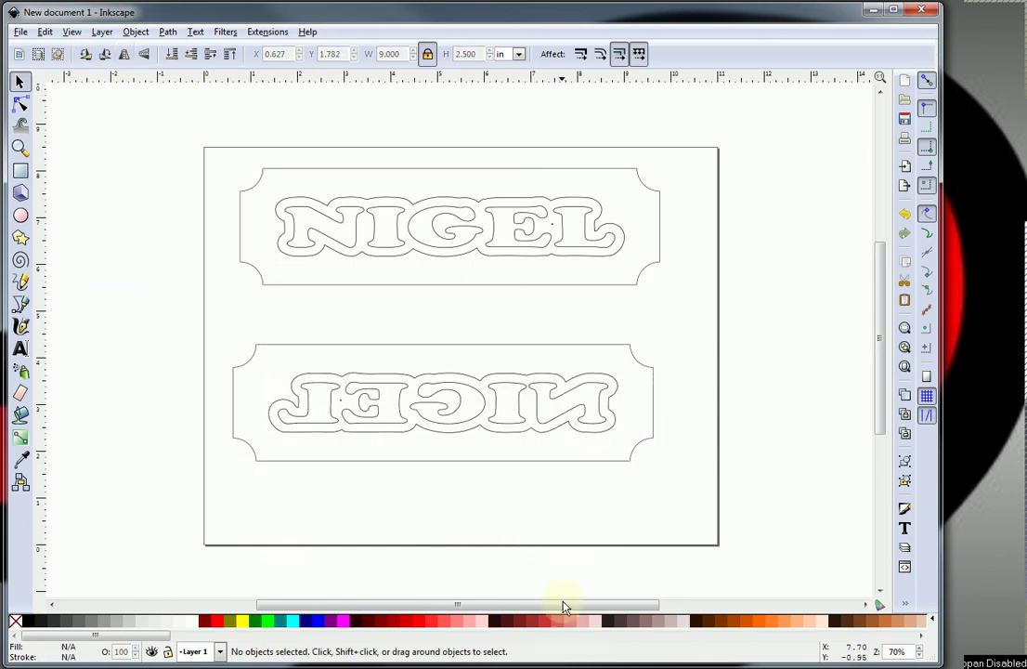